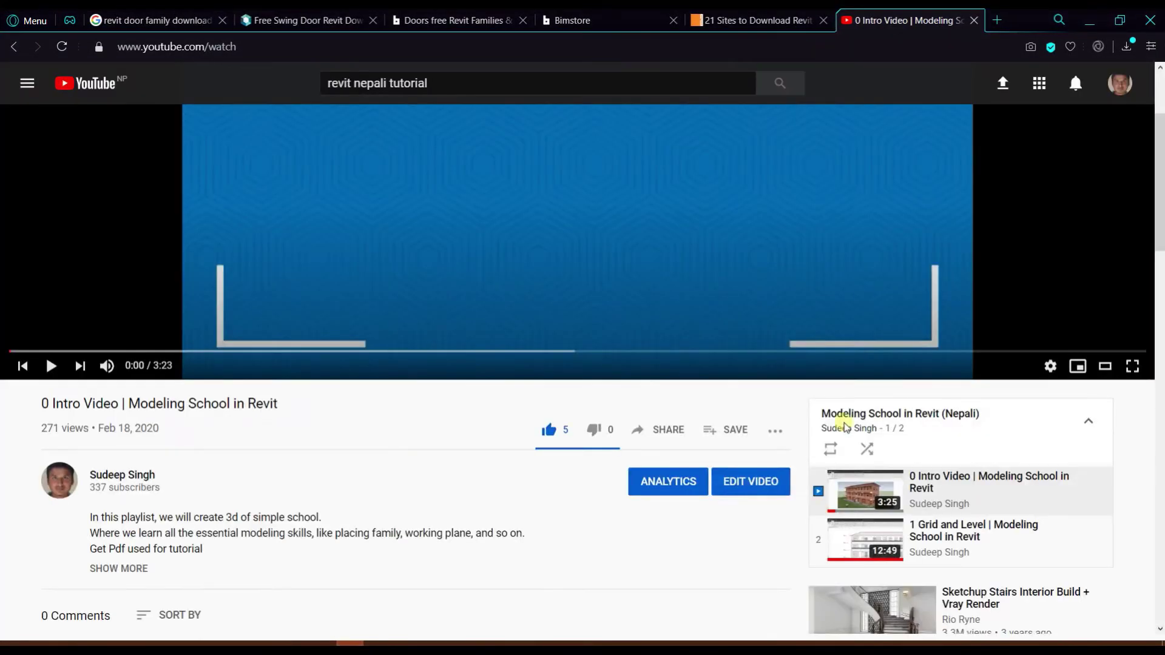
# Switch to the playlist's 1 Grid and Level video and pause it
pyautogui.scroll(-3, 978, 386)
pyautogui.click(978, 387)
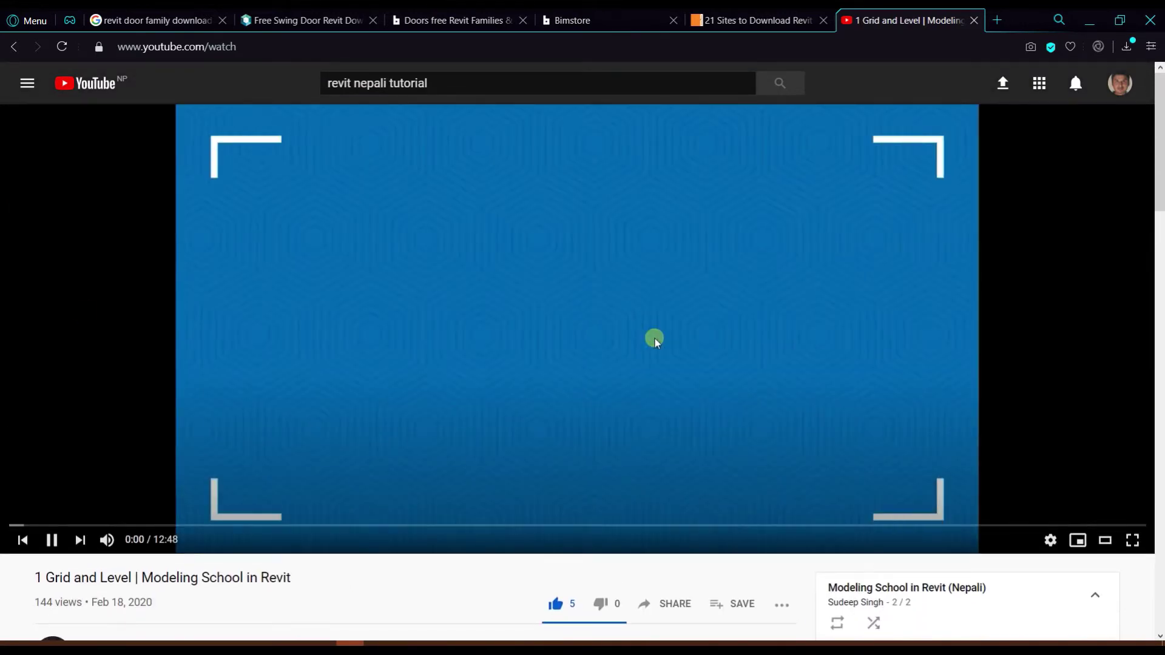
pyautogui.click(683, 285)
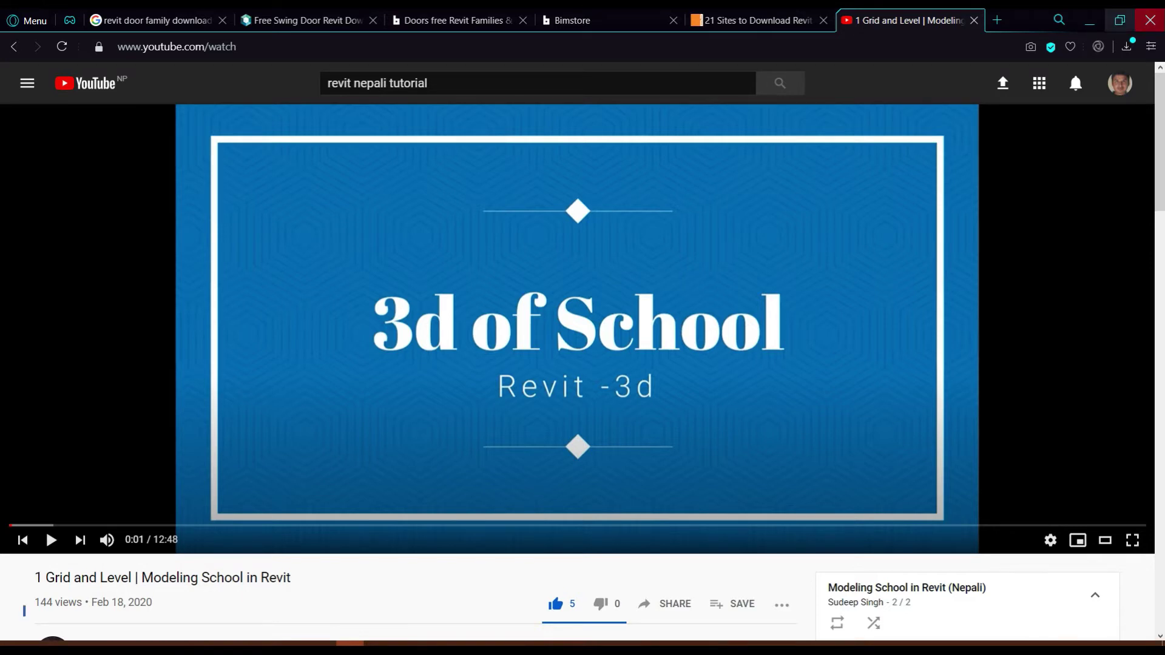
# Minimize the browser and bring up the school floor-plan PDF, panned to the library and corridor
pyautogui.click(1090, 20)
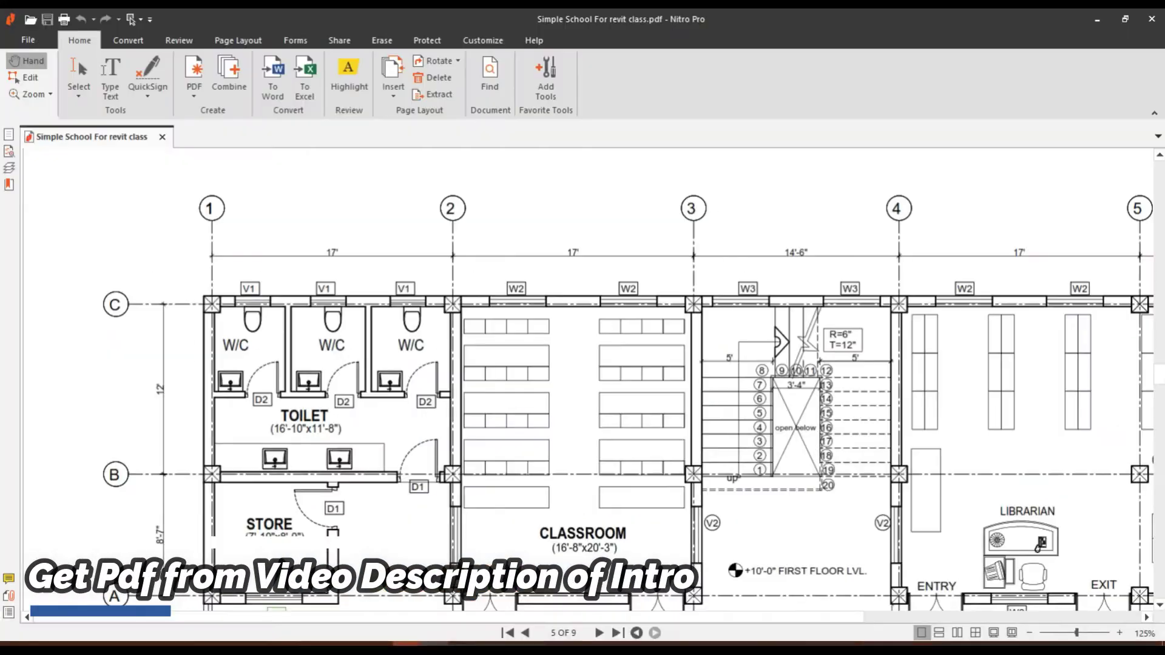
pyautogui.click(437, 642)
pyautogui.moveTo(533, 403)
pyautogui.mouseDown()
pyautogui.moveTo(527, 268)
pyautogui.moveTo(391, 325)
pyautogui.mouseUp()
# Zoom out to page 4's ground-floor plan with the 5' corridor, then return to Revit
pyautogui.keyDown('ctrl'); pyautogui.scroll(-3, 456, 351); pyautogui.keyUp('ctrl')
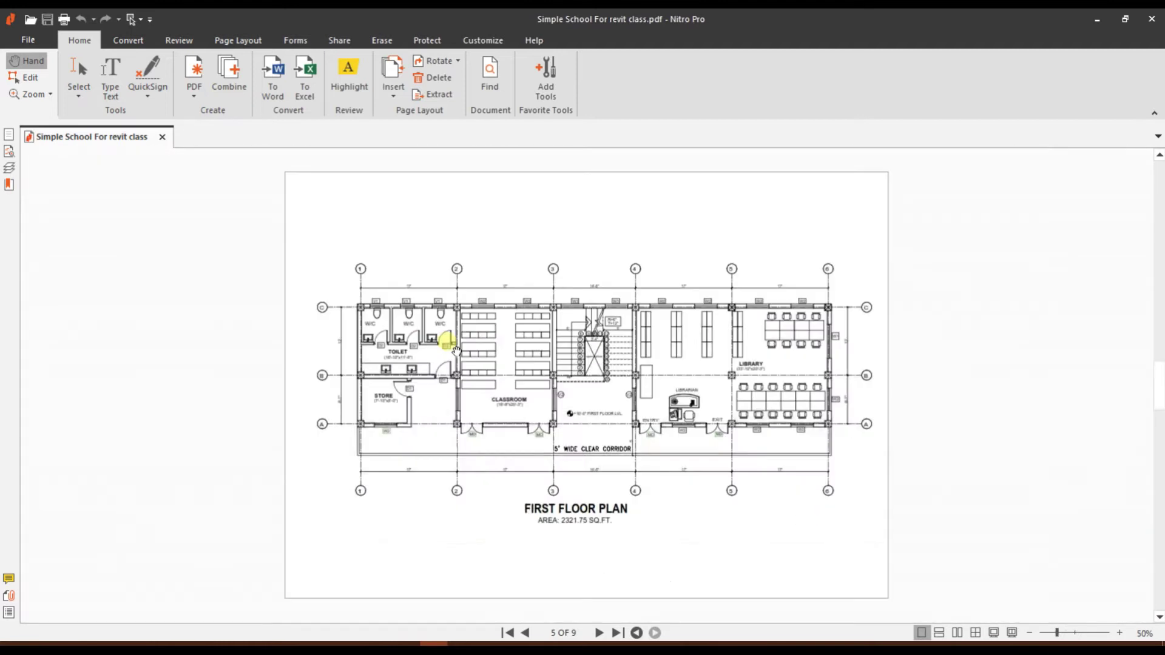
pyautogui.keyDown('ctrl'); pyautogui.scroll(1, 456, 351); pyautogui.keyUp('ctrl')
pyautogui.scroll(1, 457, 350)
pyautogui.scroll(1, 457, 351)
pyautogui.scroll(2, 457, 351)
pyautogui.scroll(2, 454, 349)
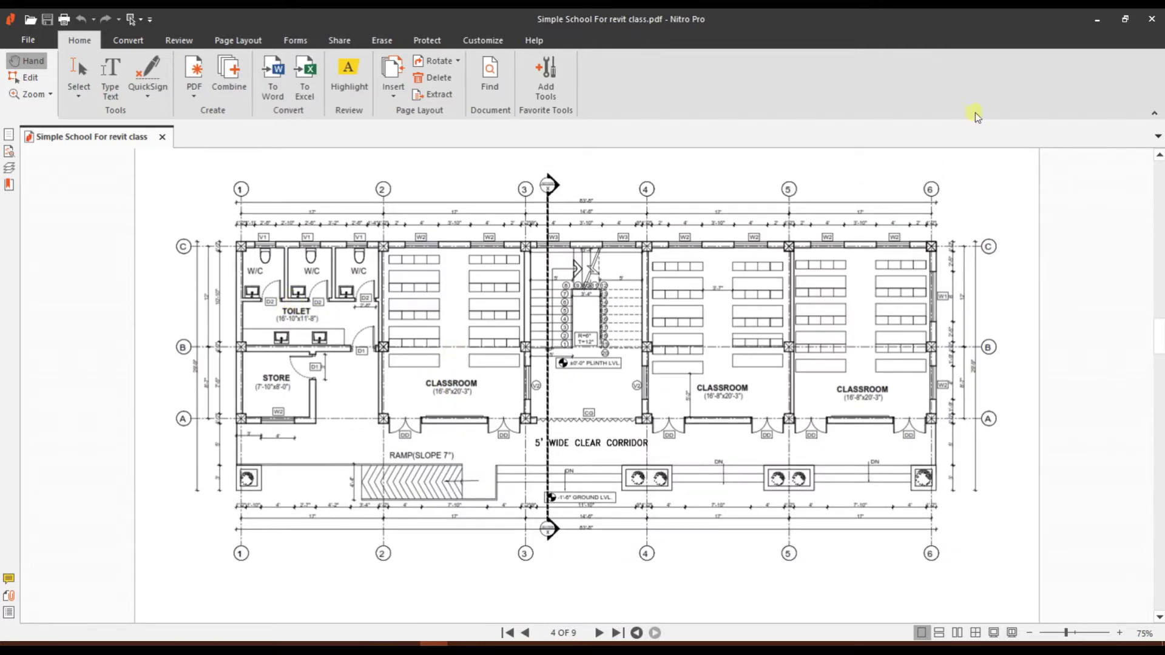
pyautogui.click(1097, 18)
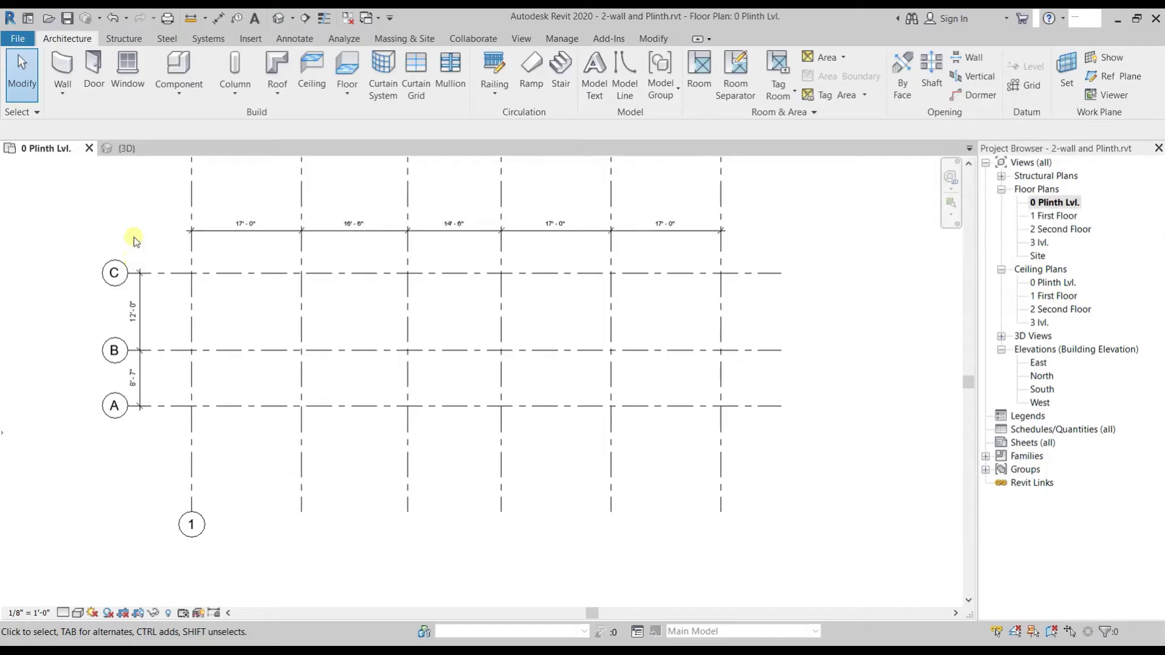
pyautogui.moveTo(372, 346); pyautogui.dragTo(380, 335, button='middle')
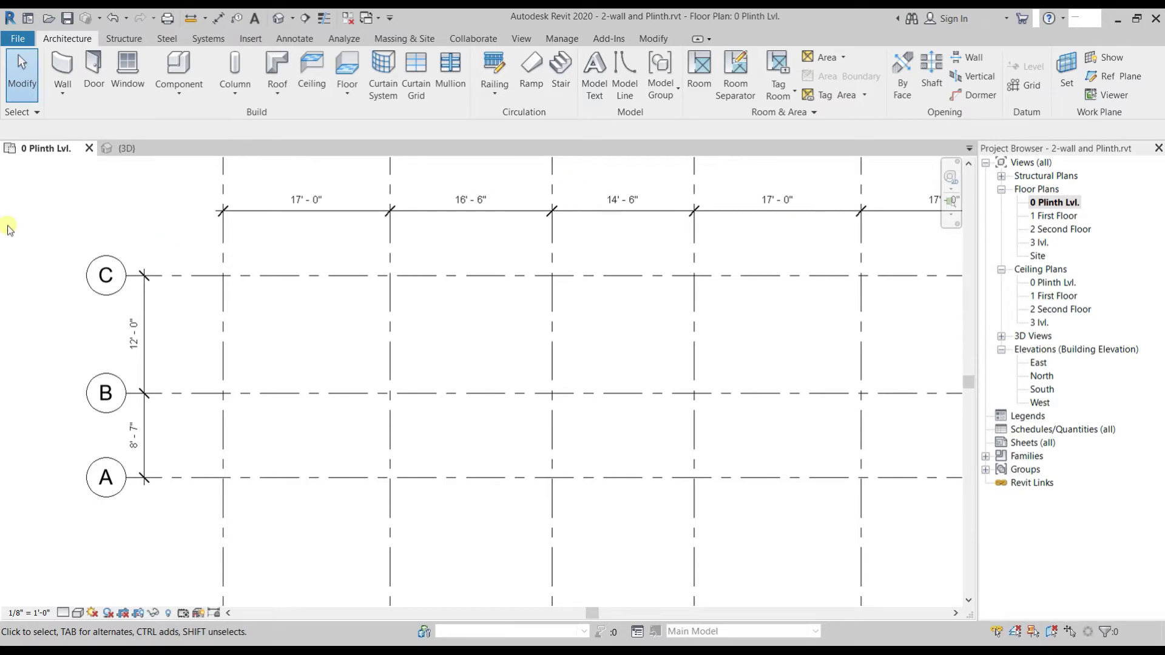
pyautogui.click(580, 394)
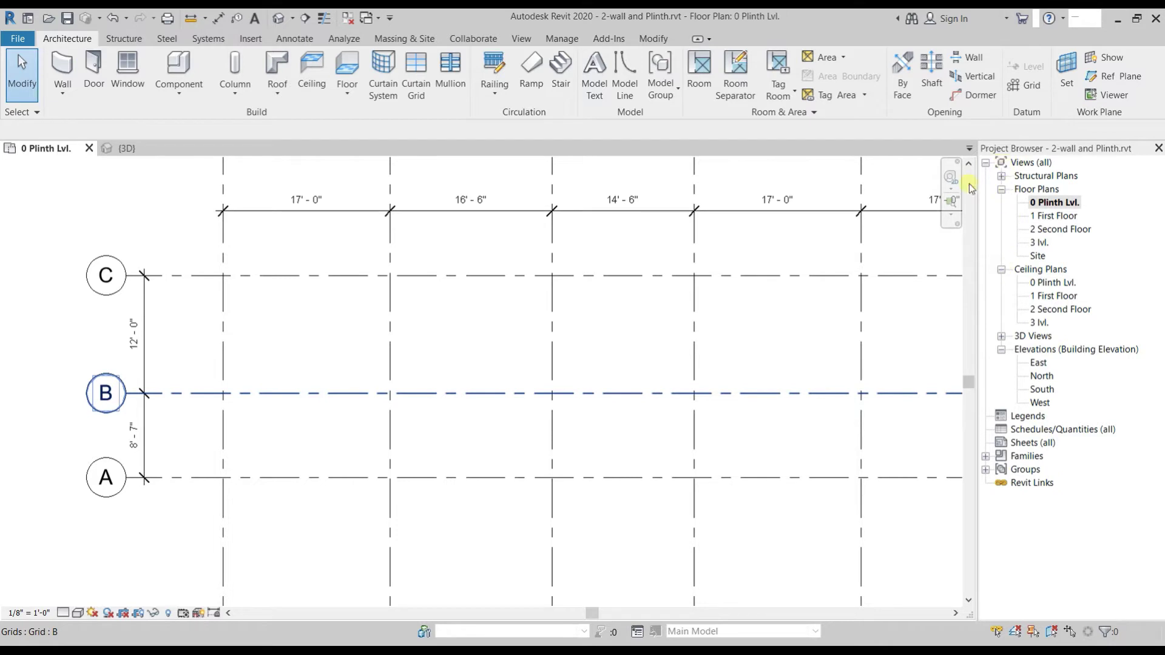
pyautogui.press('Escape')
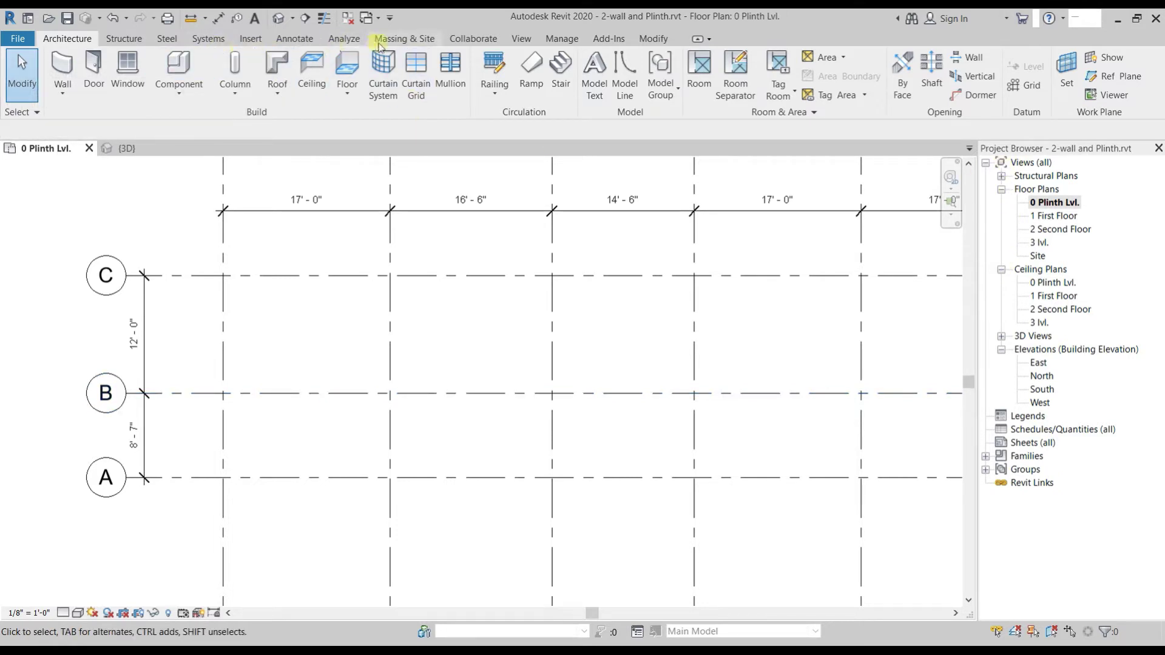
# Turn on the Properties palette from the View tab's User Interface list
pyautogui.click(520, 36)
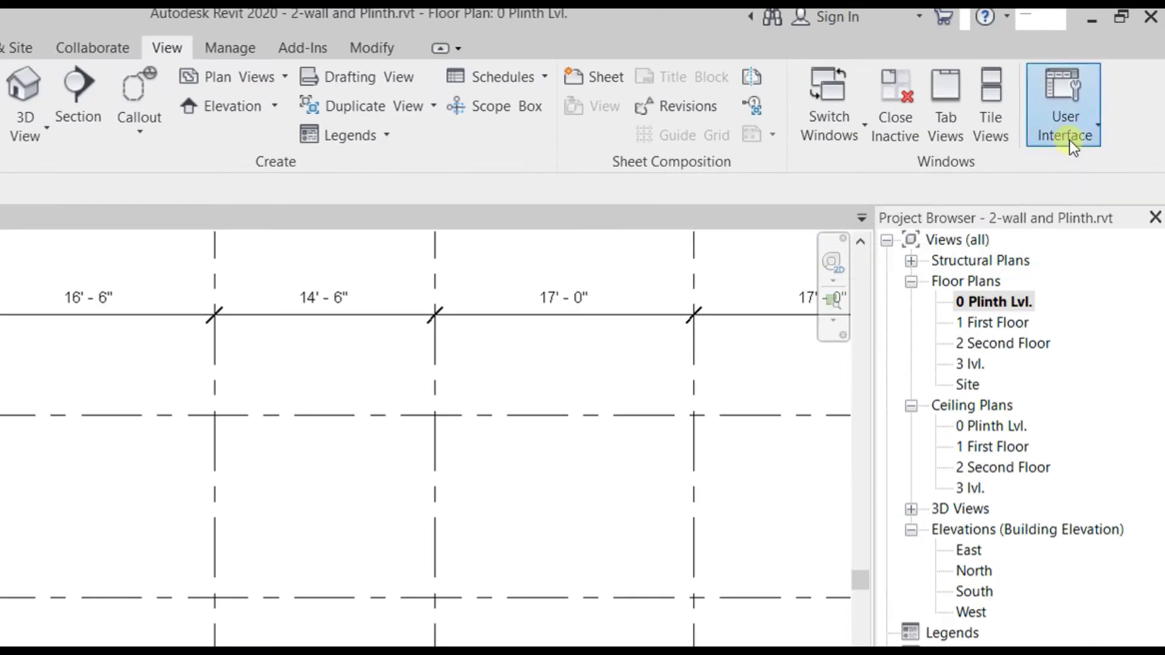
pyautogui.click(1068, 136)
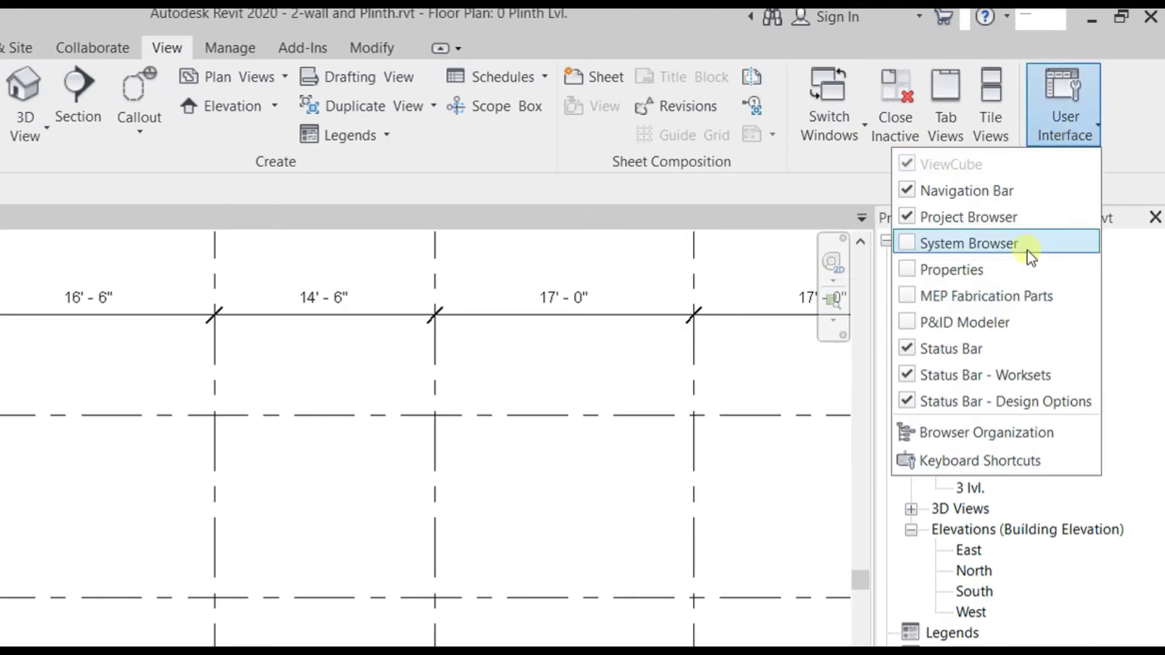
pyautogui.click(908, 269)
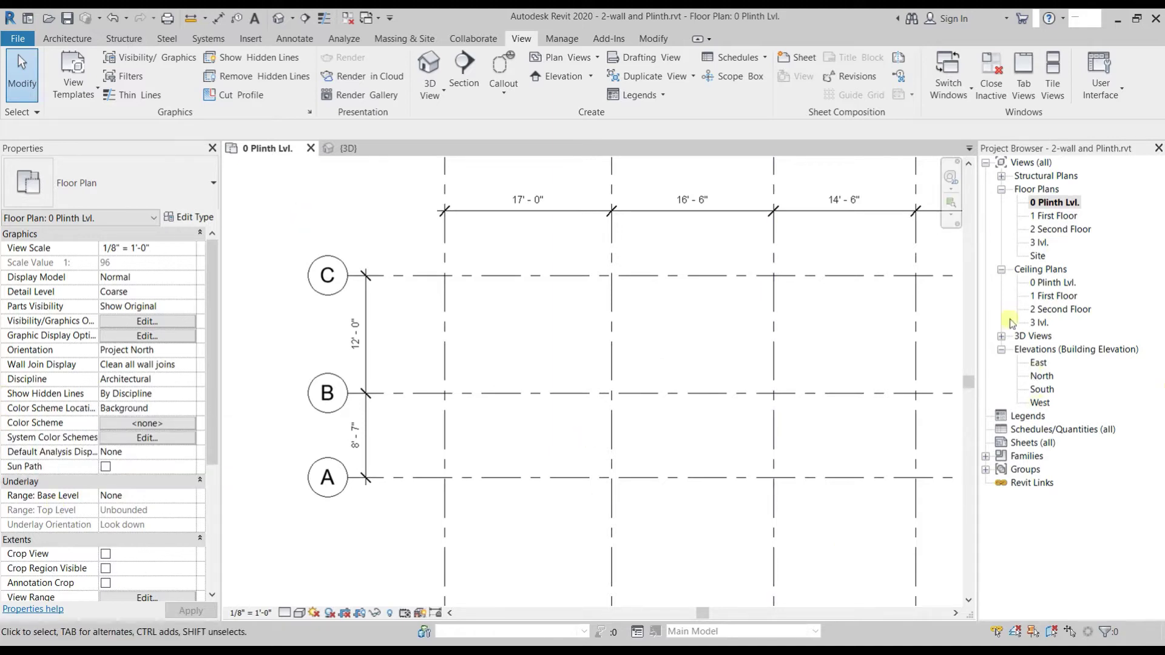
# Dock the Project Browser on the left and the Properties palette on the right edge
pyautogui.moveTo(80, 151); pyautogui.dragTo(771, 221)
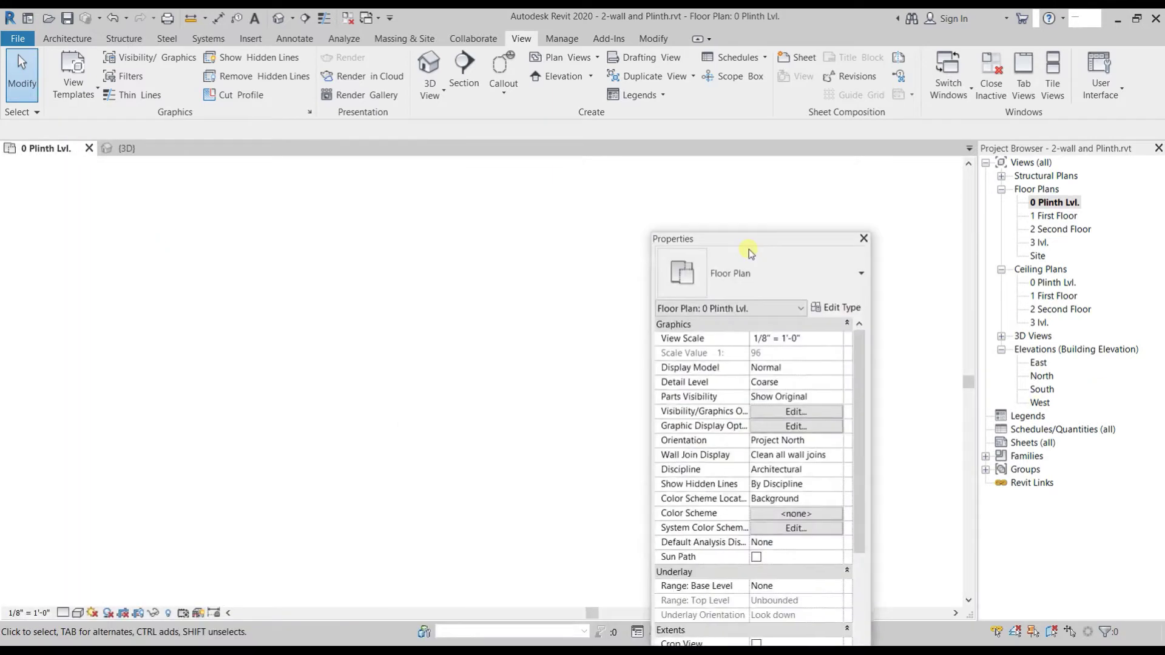
pyautogui.moveTo(1063, 156); pyautogui.dragTo(73, 261)
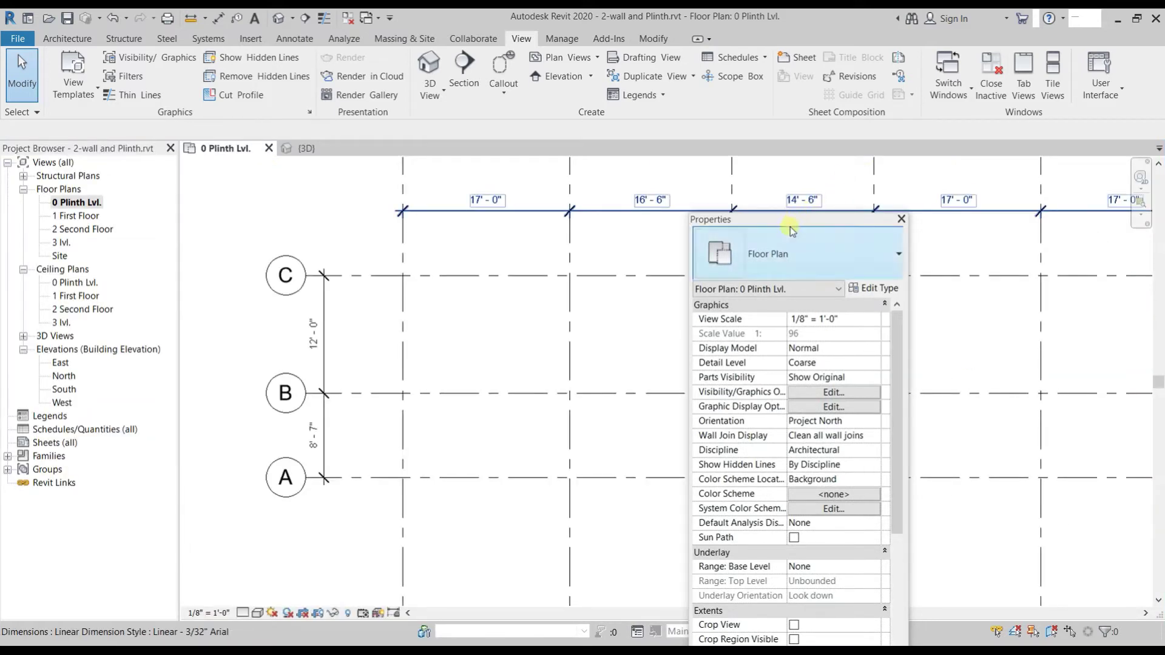
pyautogui.moveTo(775, 224)
pyautogui.mouseDown()
pyautogui.moveTo(790, 223)
pyautogui.moveTo(38, 165)
pyautogui.mouseUp()
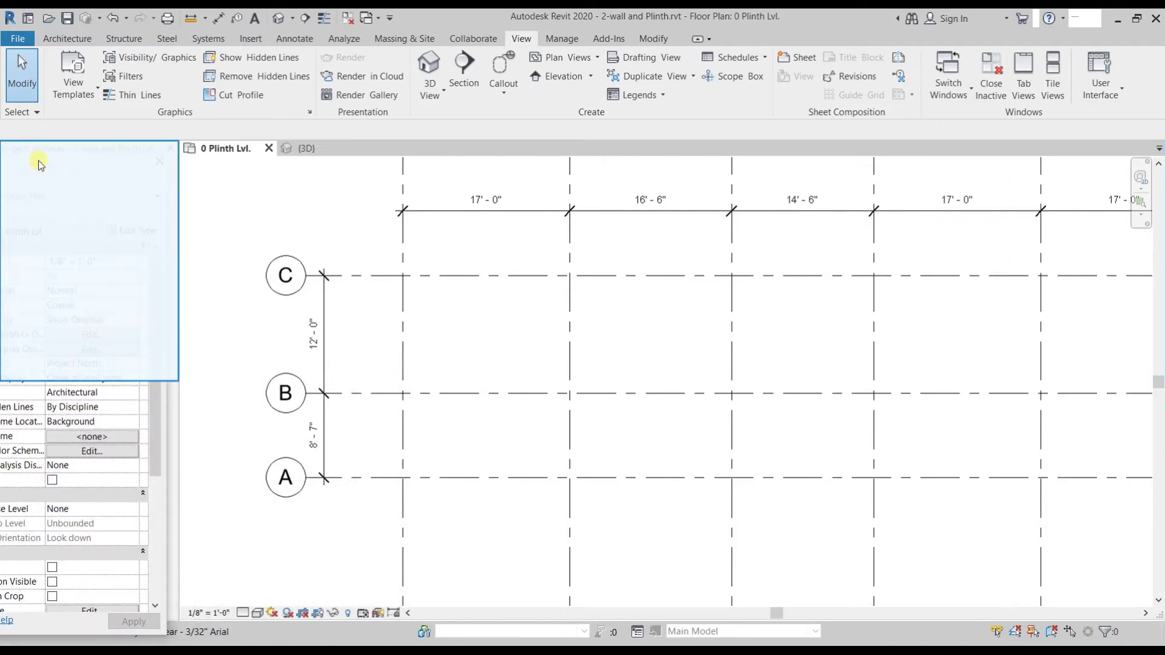
pyautogui.moveTo(39, 164); pyautogui.dragTo(1106, 160)
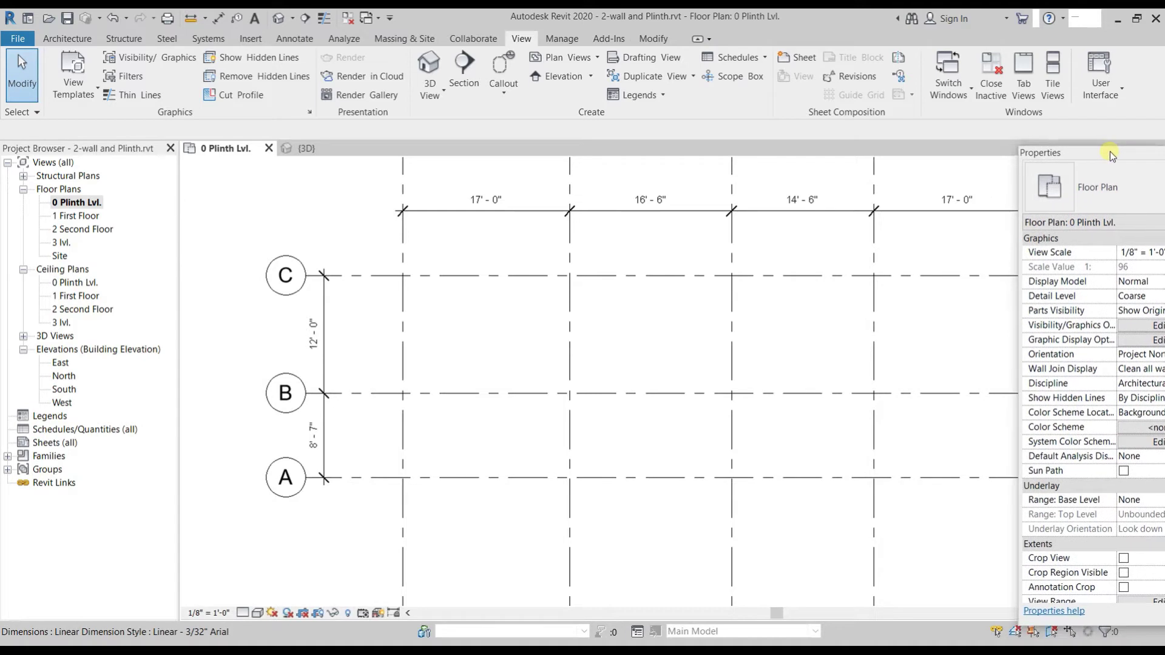
pyautogui.moveTo(1106, 161); pyautogui.dragTo(1159, 167)
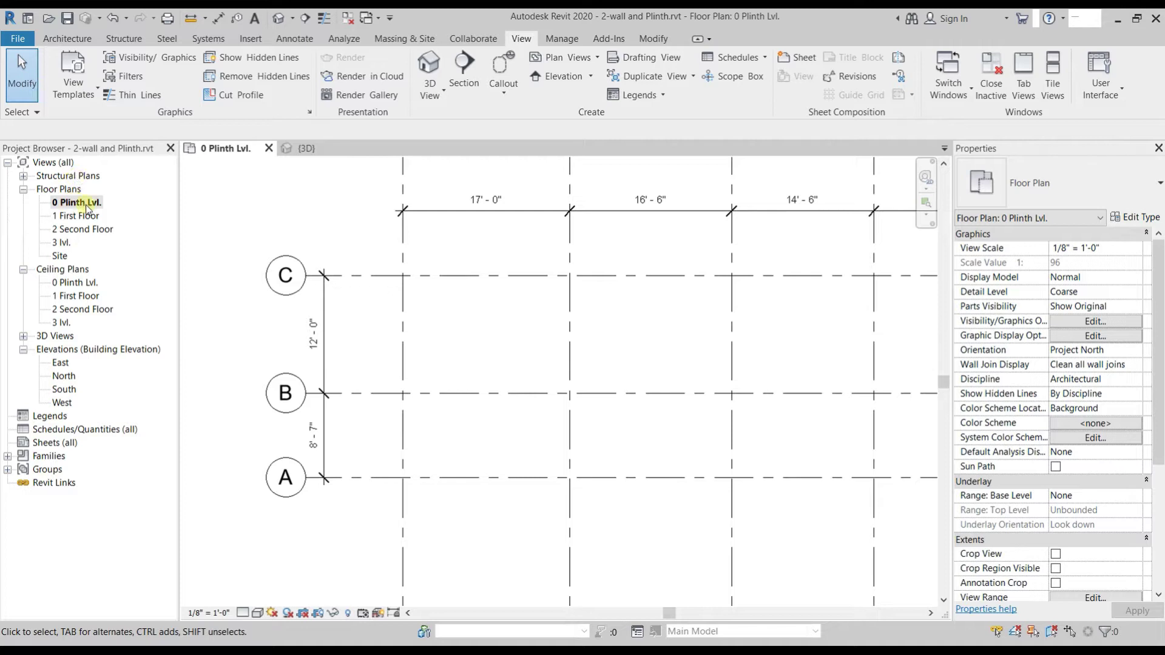
# Zoom the plinth plan to show the whole grid and select grid line C
pyautogui.scroll(-3, 378, 294)
pyautogui.scroll(2, 374, 291)
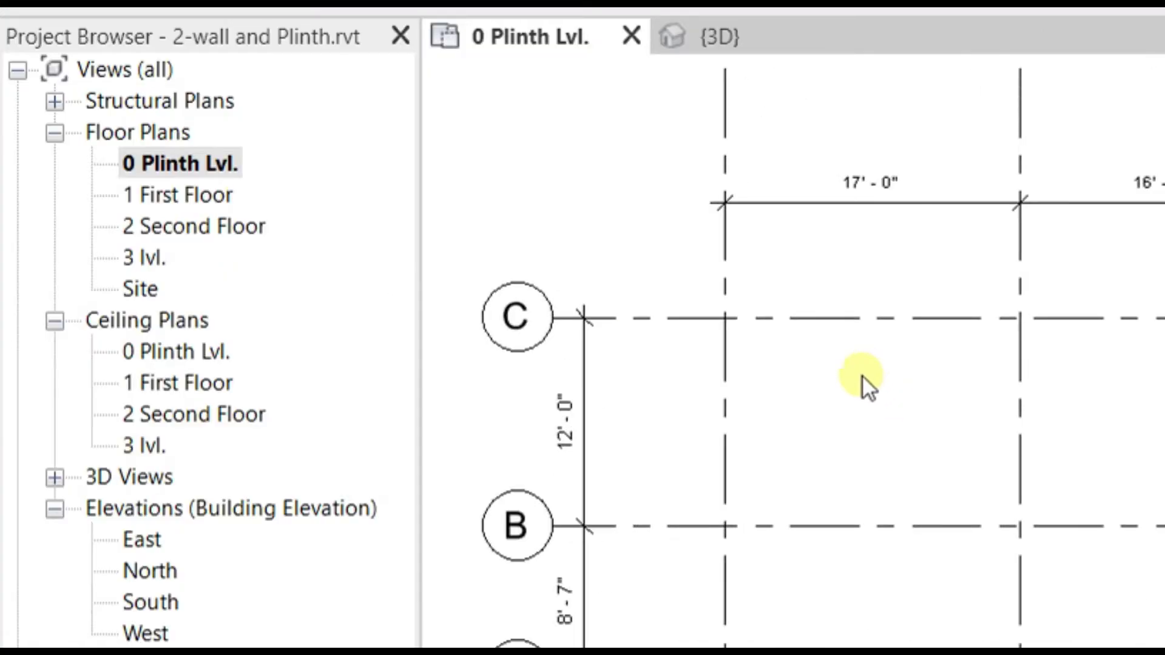
pyautogui.click(862, 318)
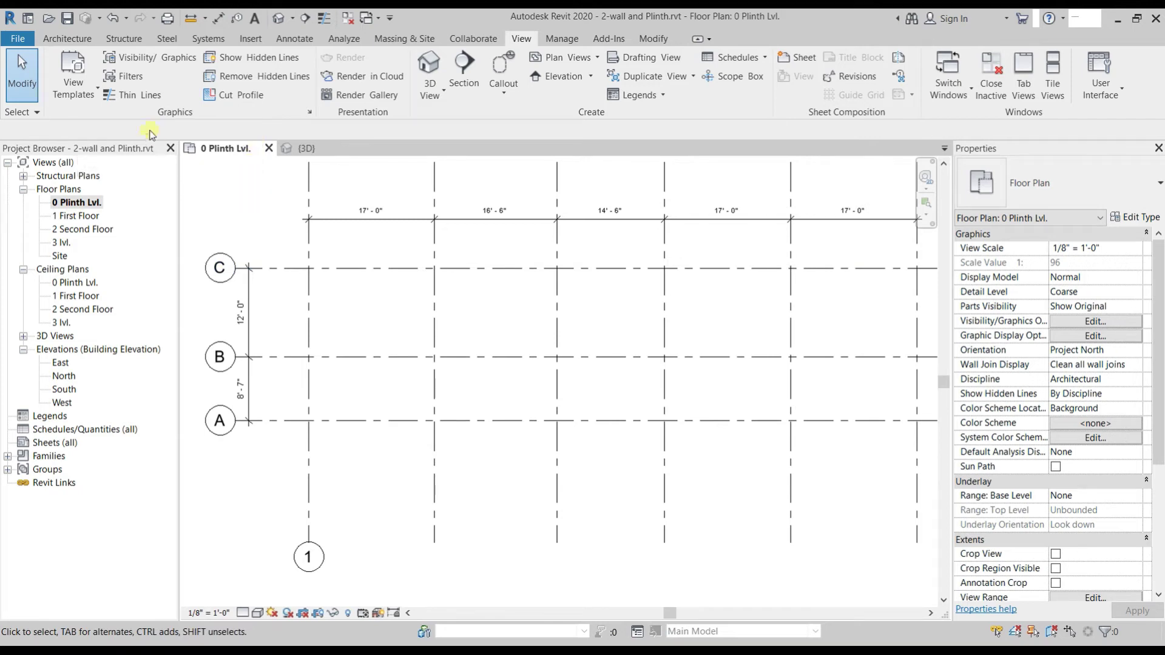
pyautogui.click(68, 39)
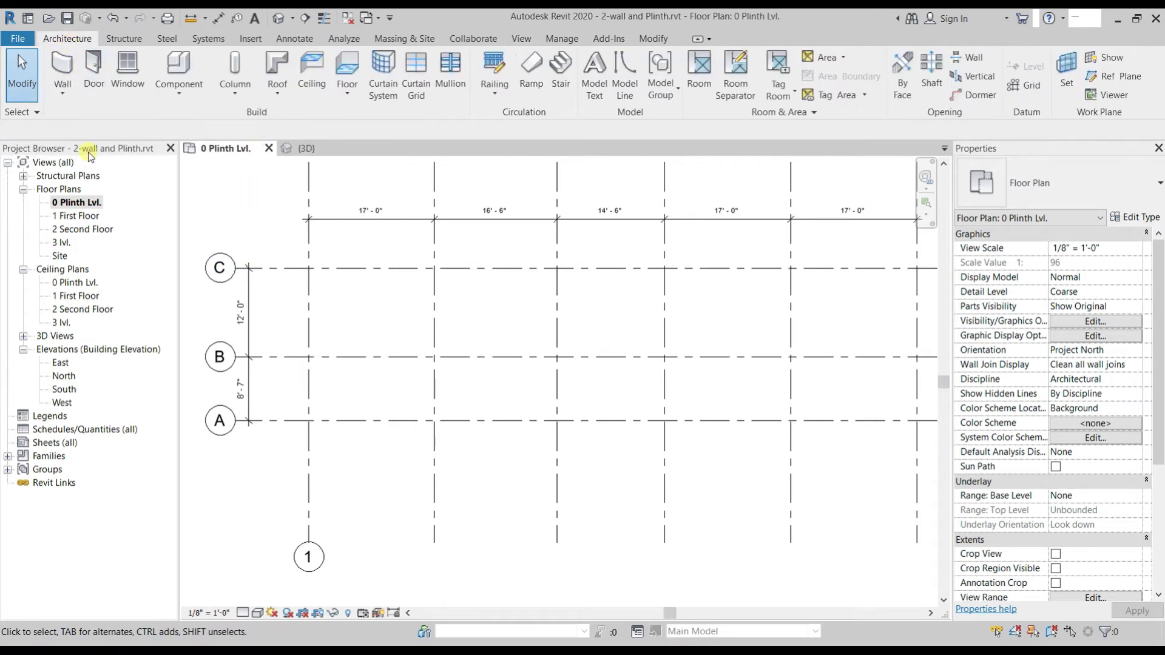
# Start an architectural wall and open the Exterior Wall 9 inch type properties
pyautogui.click(62, 90)
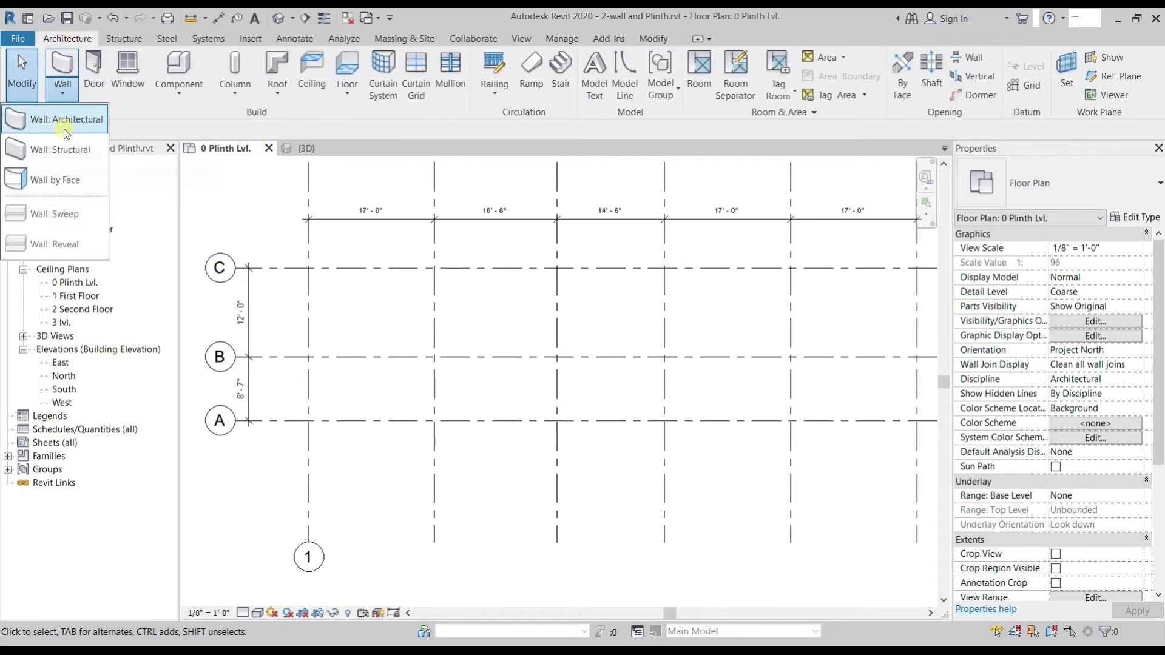
pyautogui.click(64, 124)
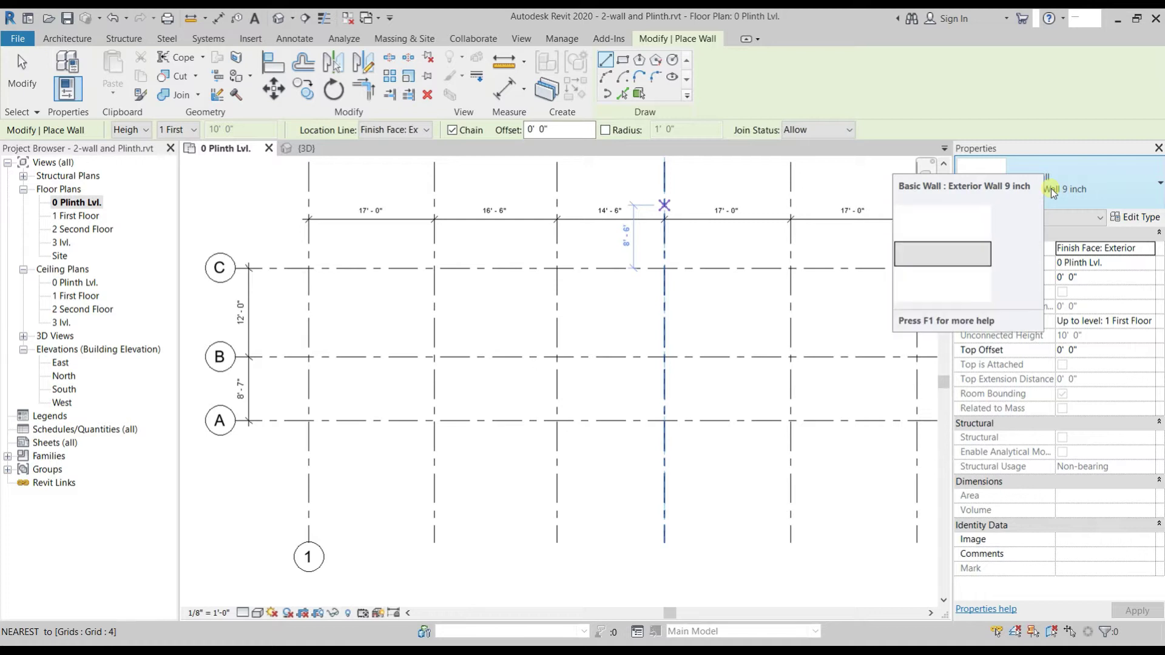
pyautogui.click(1130, 222)
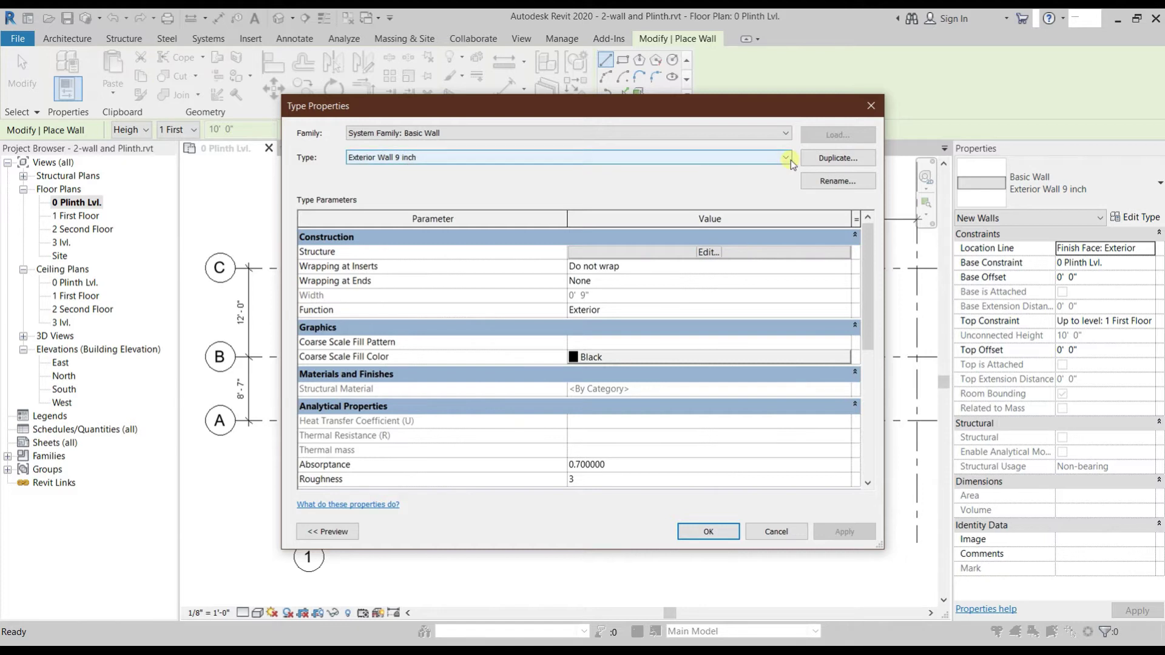
# Confirm Exterior Wall 9 inch has one 0' 9" structure layer and close its settings unchanged
pyautogui.click(839, 159)
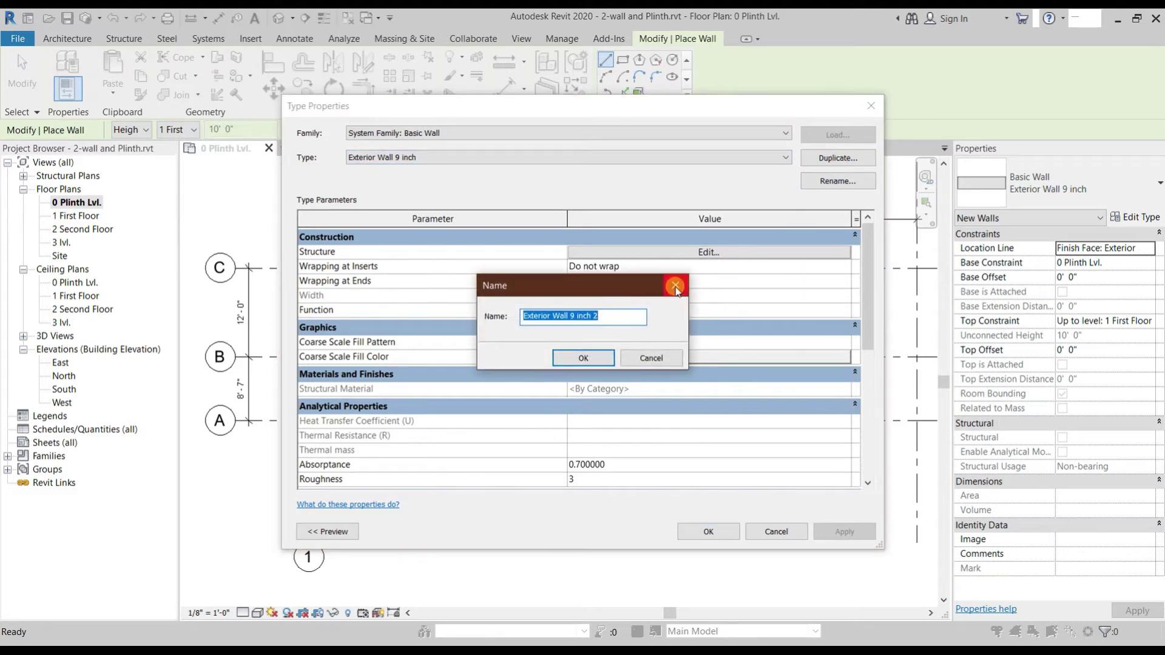
pyautogui.click(675, 285)
pyautogui.click(696, 253)
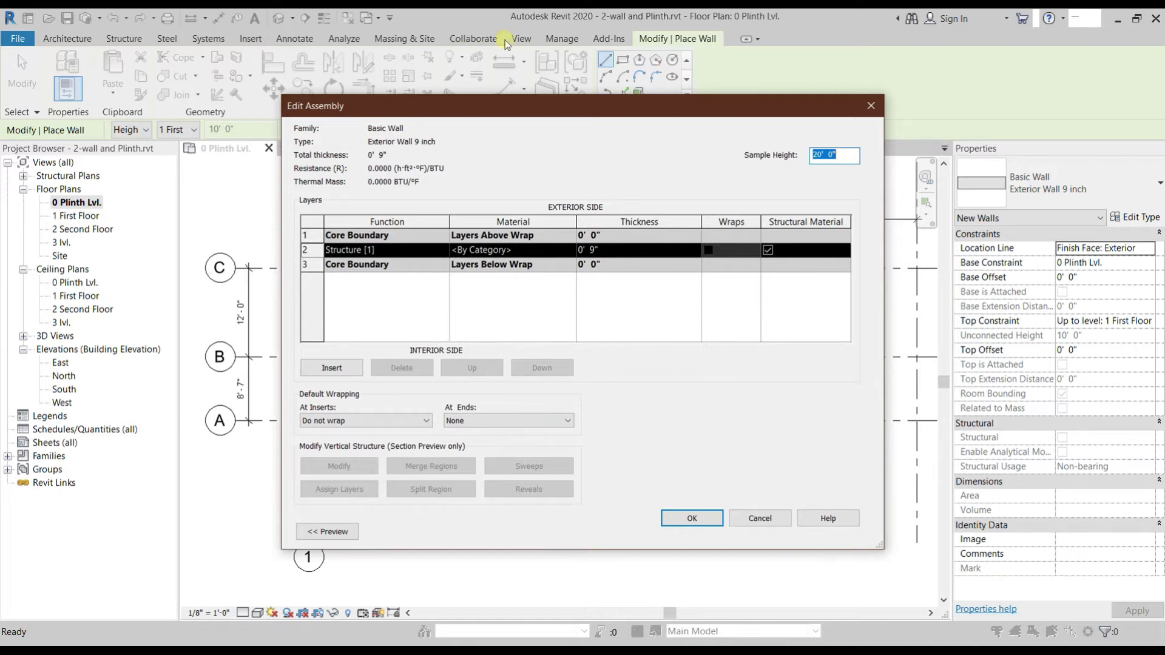
pyautogui.click(678, 524)
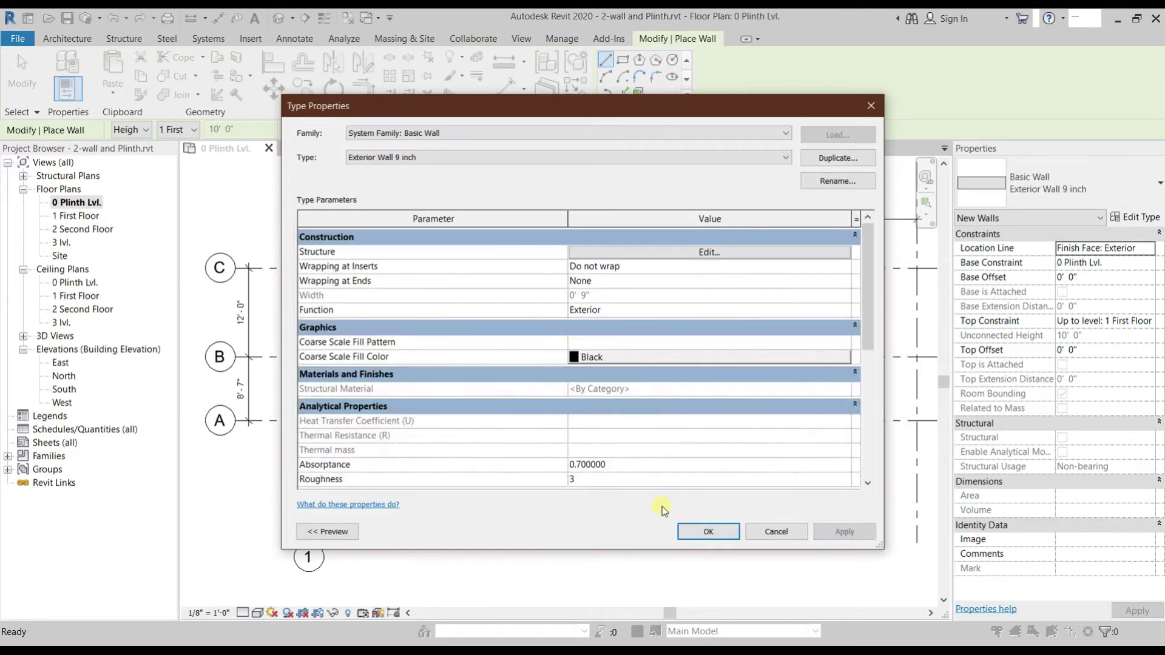
pyautogui.click(708, 530)
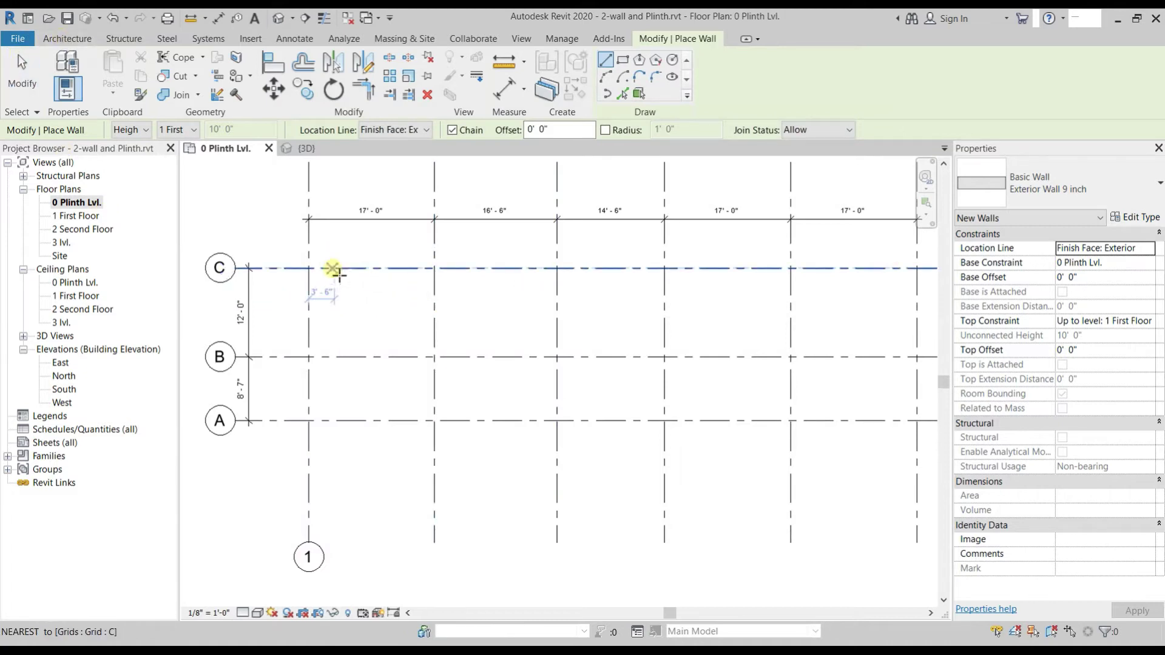
pyautogui.scroll(-1, 347, 280)
pyautogui.scroll(1, 346, 268)
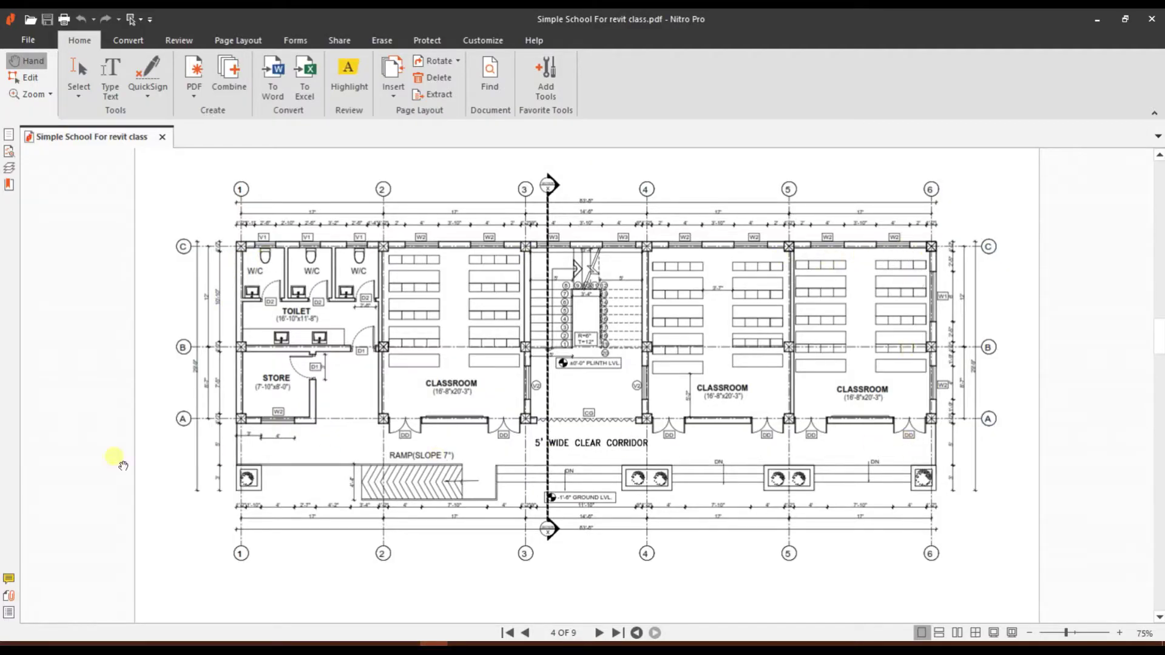
# Minimize the PDF and pan the Revit plinth plan to bring grid 1 into view
pyautogui.click(1097, 19)
pyautogui.moveTo(685, 305); pyautogui.dragTo(603, 303, button='middle')
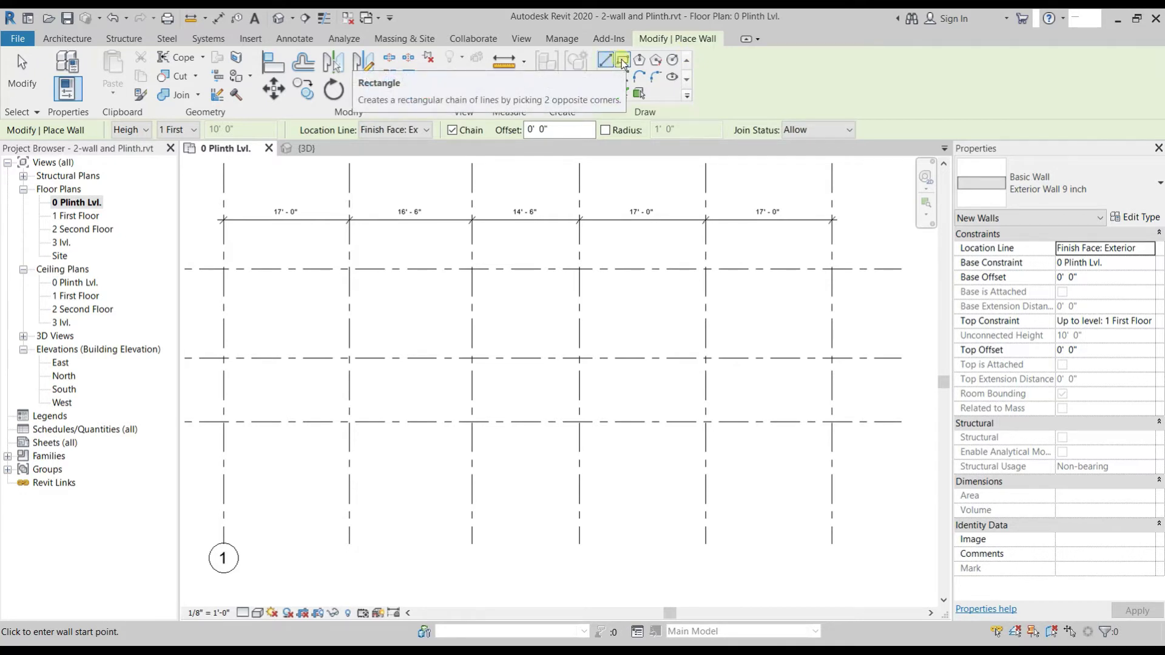
# Set rectangle wall drawing, height up to 1 First Floor, location line Wall Centerline
pyautogui.click(621, 59)
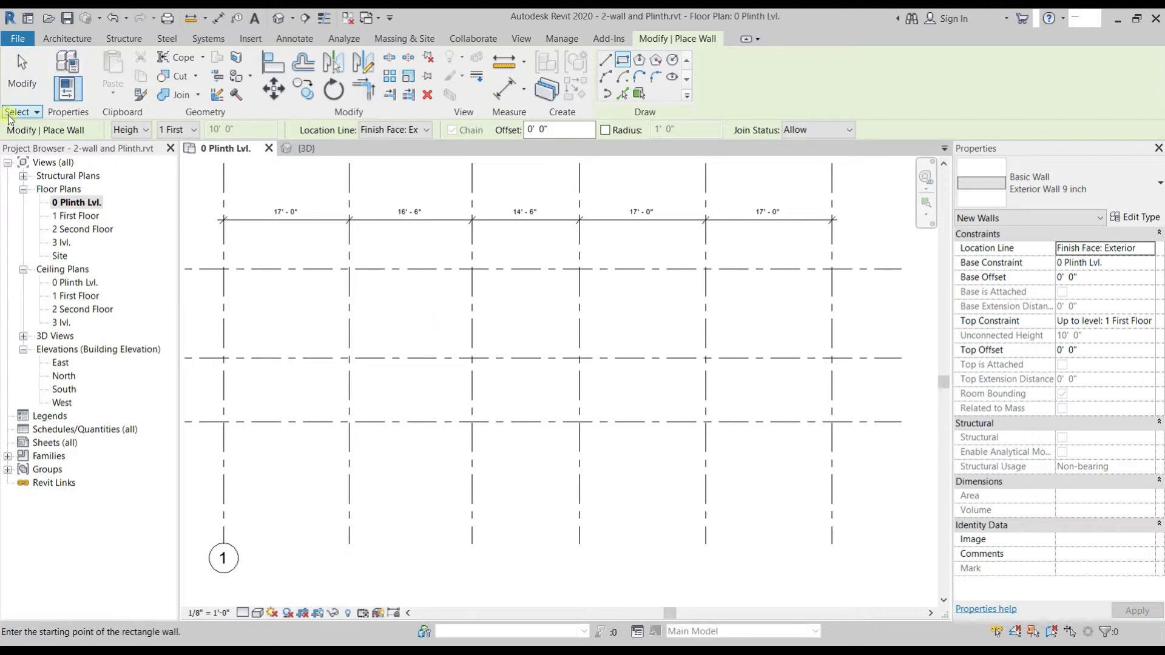
pyautogui.click(137, 130)
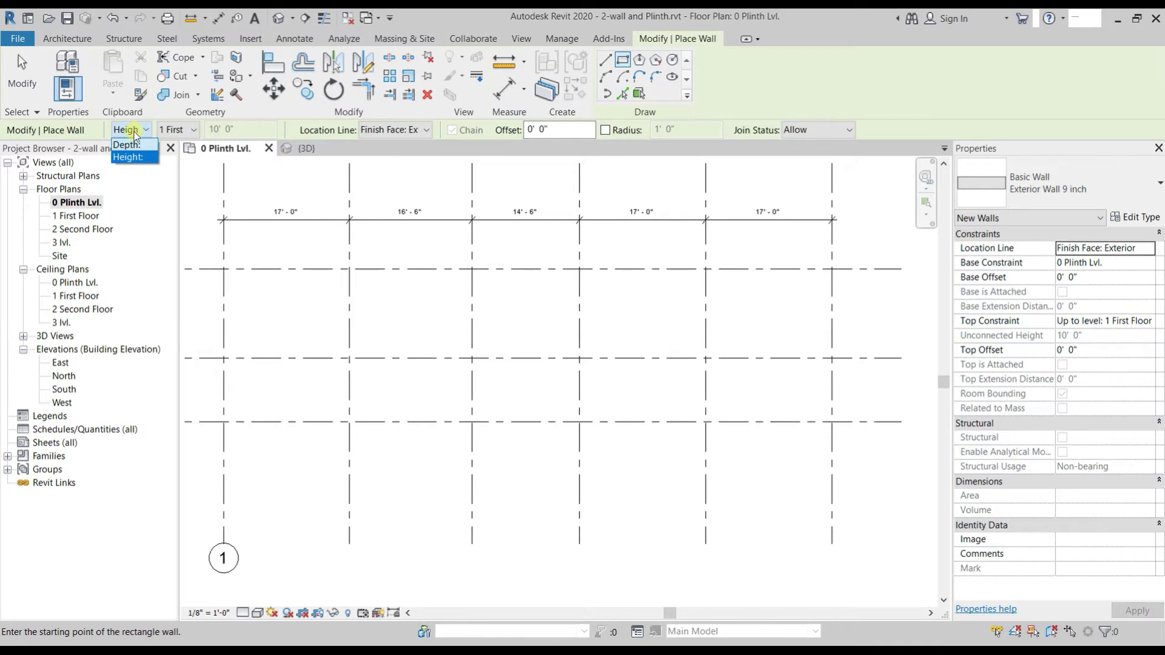
pyautogui.click(135, 133)
pyautogui.click(183, 132)
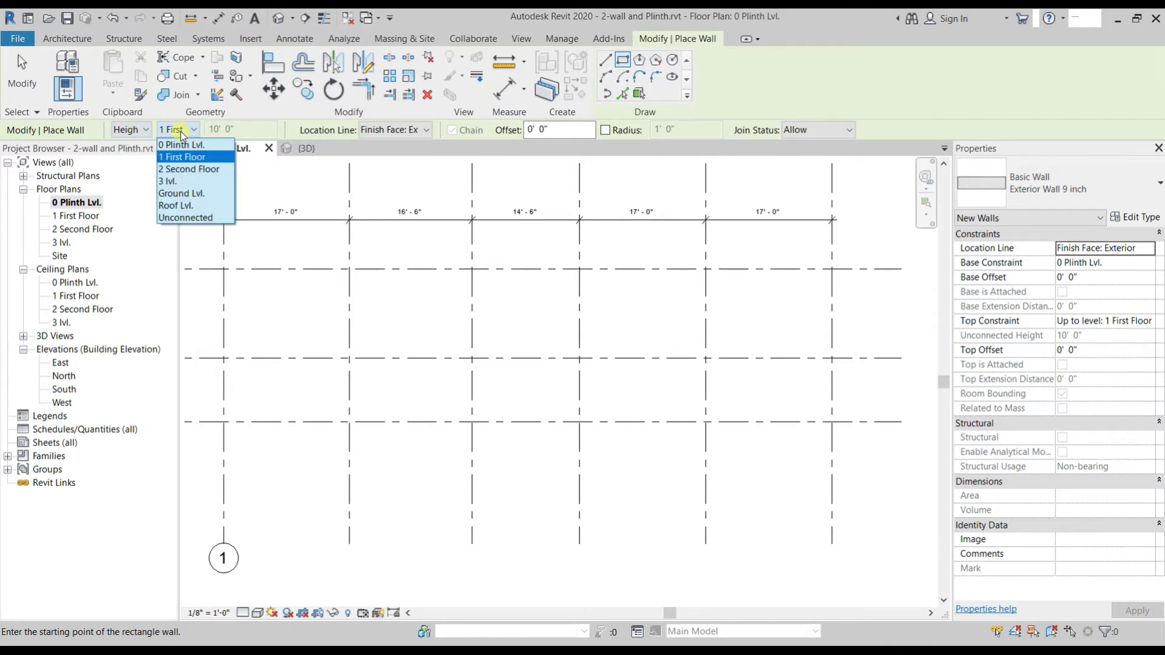
pyautogui.click(177, 158)
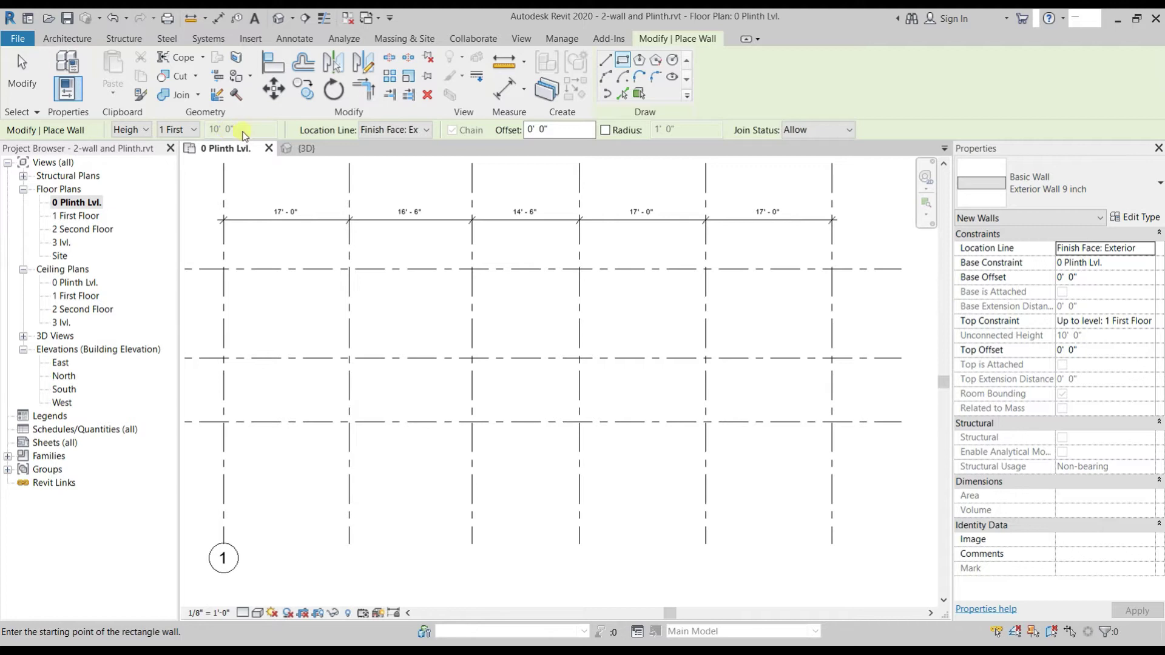
pyautogui.click(380, 132)
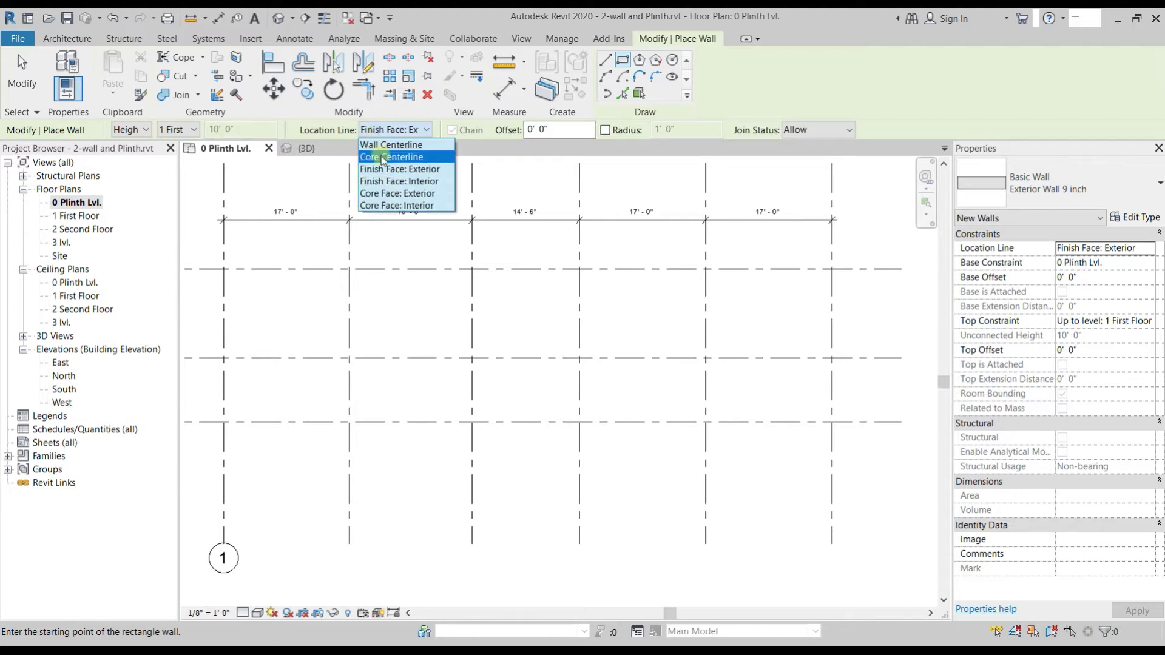
pyautogui.click(388, 146)
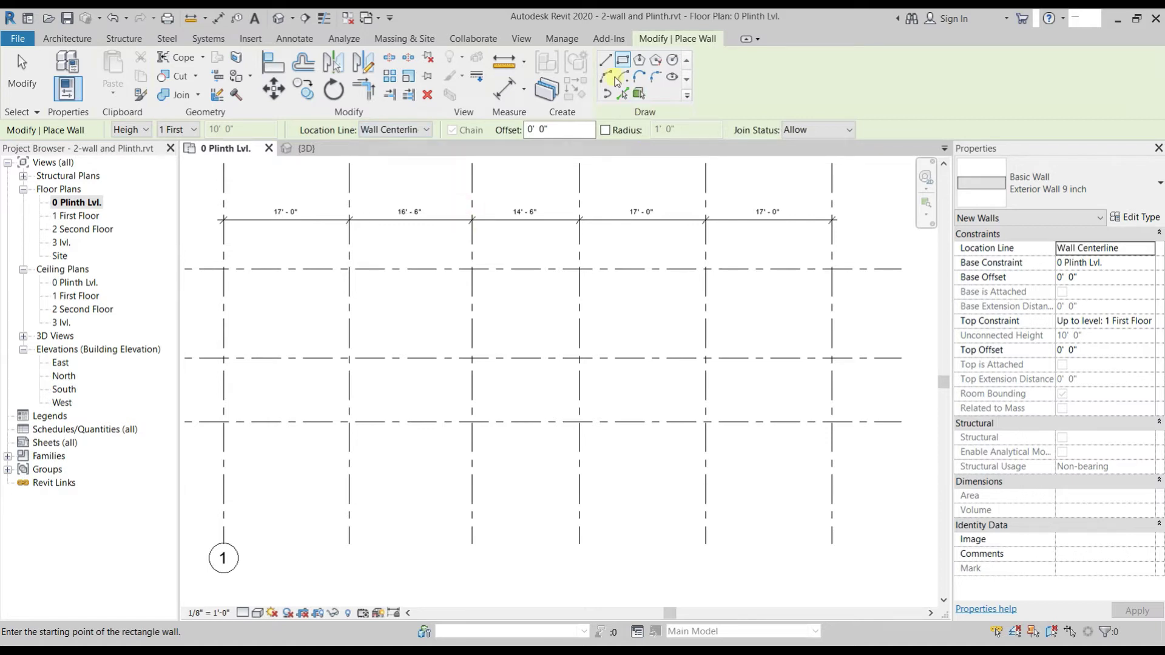
# Draw the wall rectangle from grid C-1 to A-6 and view it in 3D
pyautogui.click(224, 269)
pyautogui.click(832, 421)
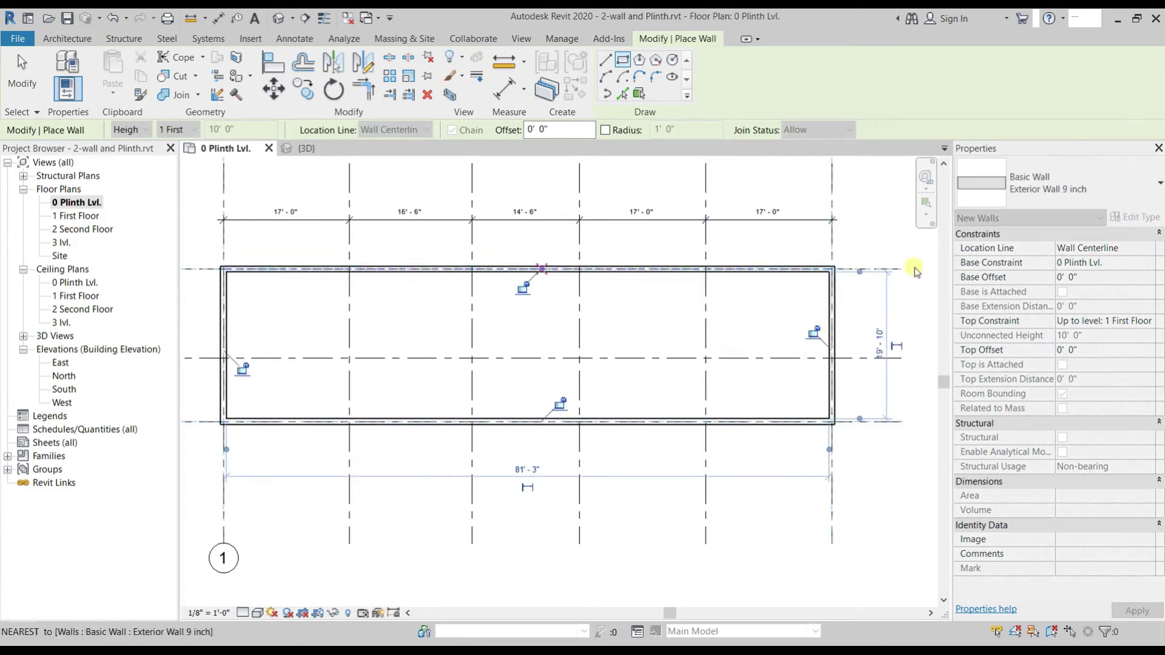
pyautogui.click(303, 148)
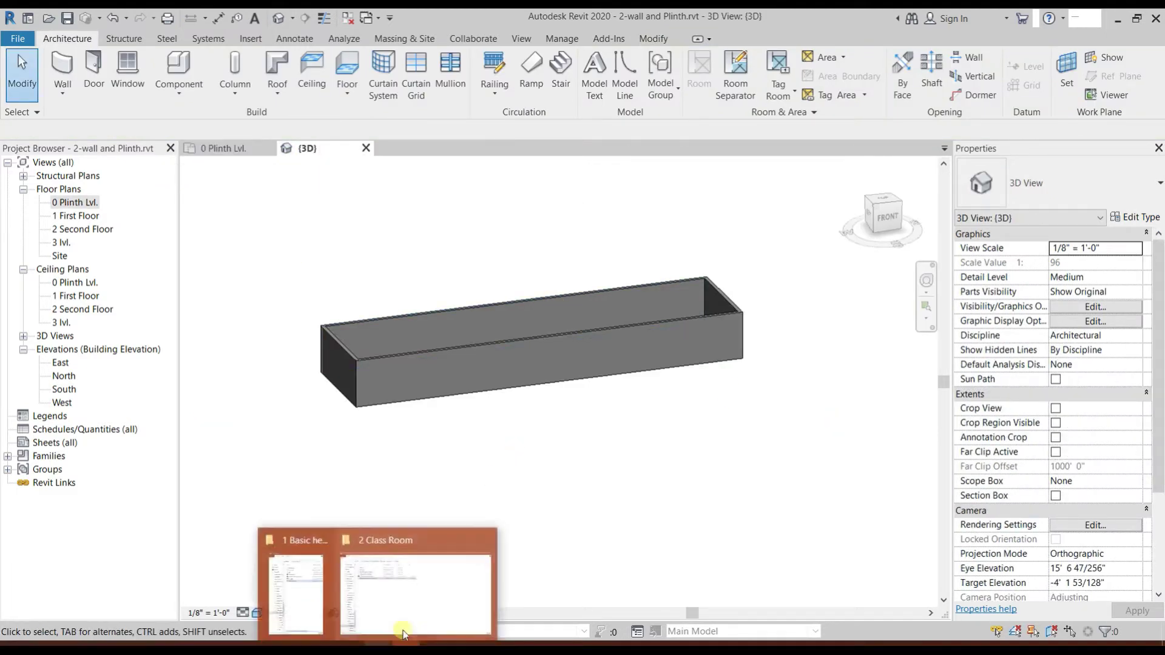
# Recheck the school plan PDF, then reopen the 0 Plinth Lvl. floor plan in Revit
pyautogui.click(454, 642)
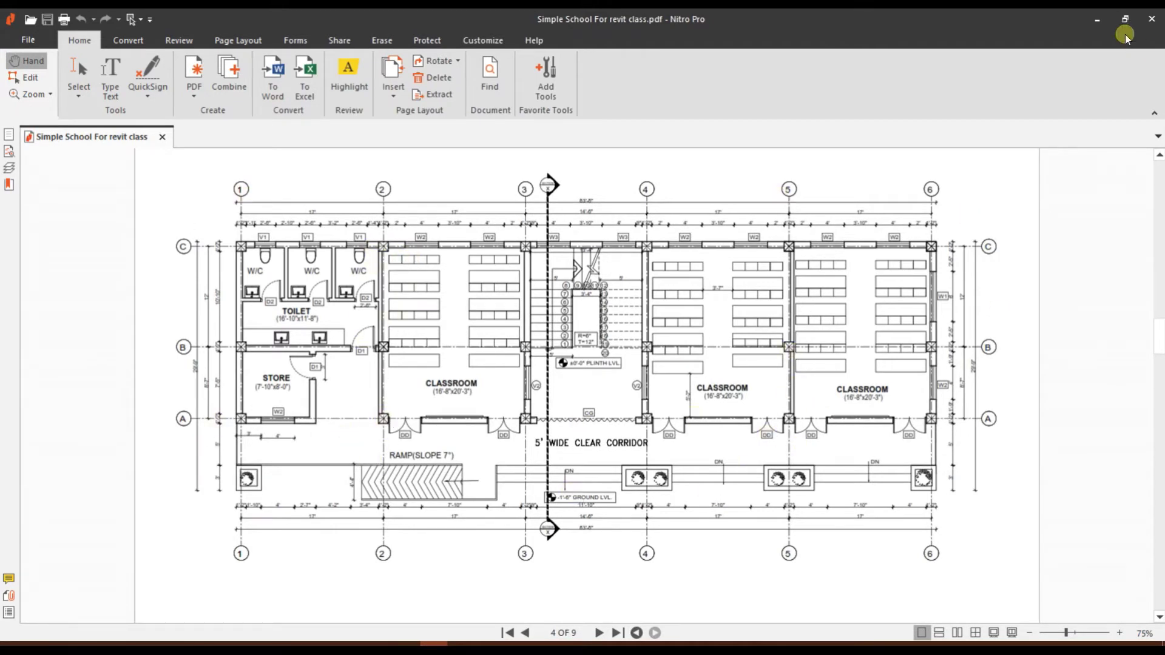
pyautogui.click(1097, 19)
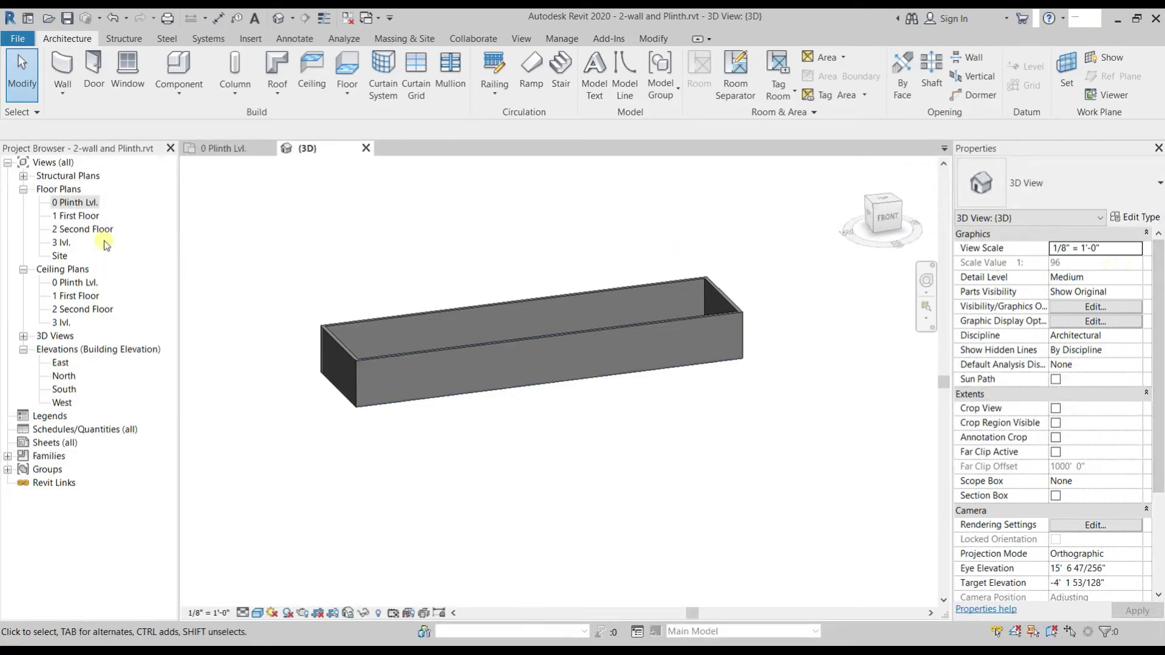
pyautogui.doubleClick(90, 206)
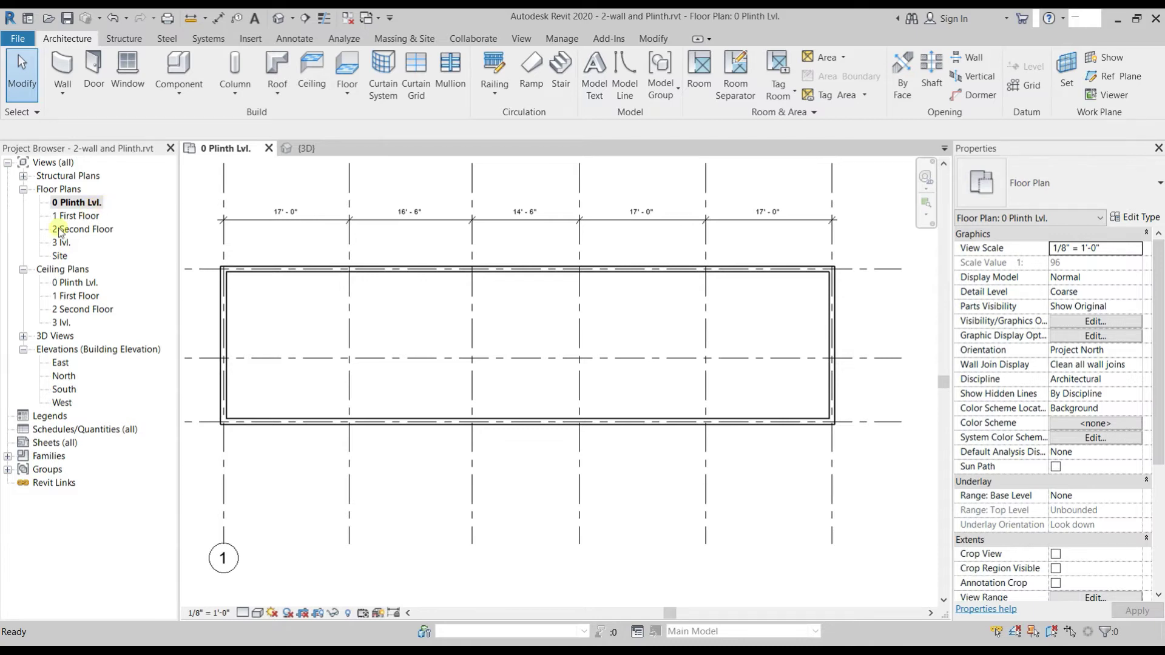
pyautogui.click(232, 98)
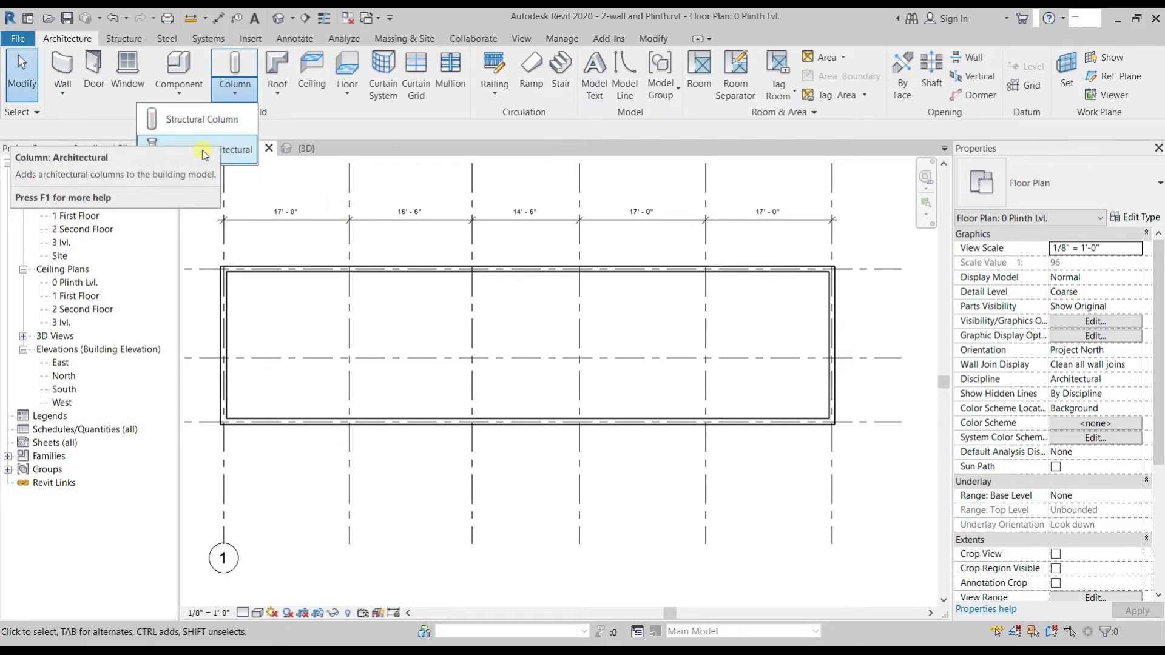
pyautogui.click(202, 153)
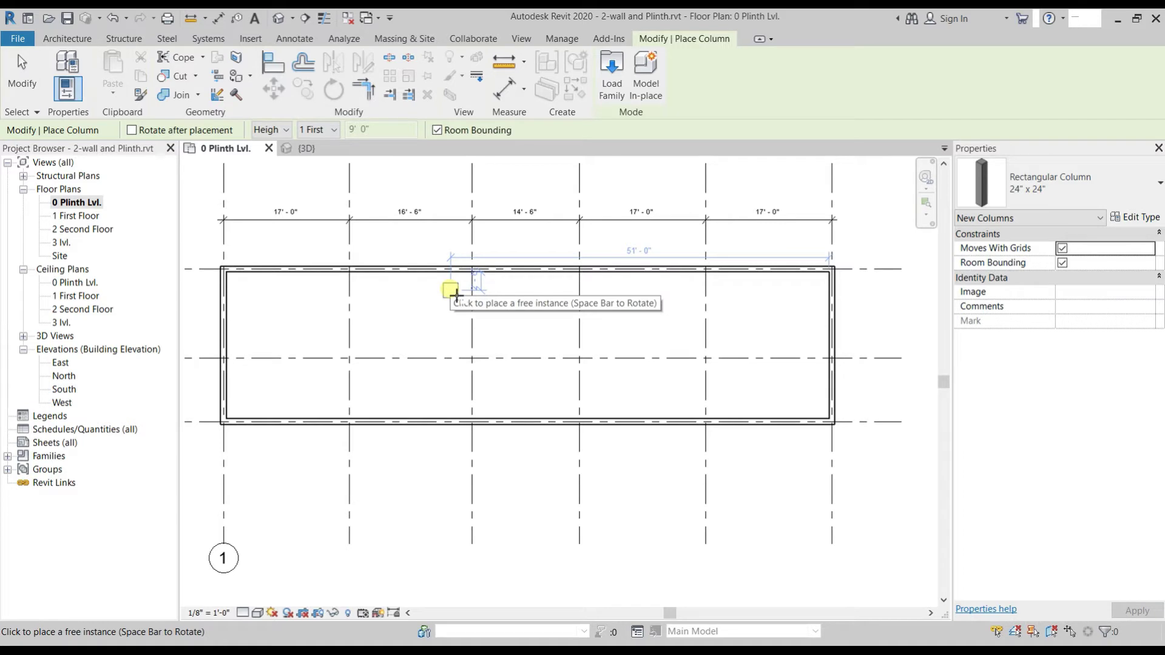
pyautogui.press('Escape')
pyautogui.press('Escape')
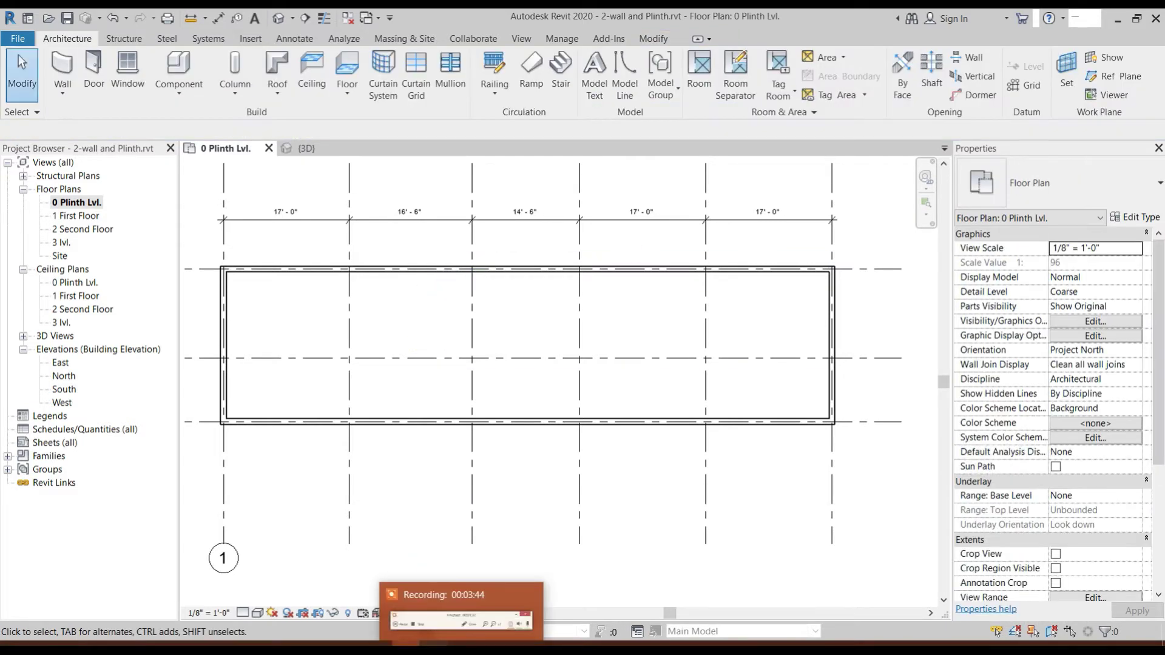
pyautogui.click(434, 645)
pyautogui.keyDown('ctrl'); pyautogui.scroll(1, 237, 239); pyautogui.keyUp('ctrl')
pyautogui.keyDown('ctrl'); pyautogui.scroll(2, 194, 267); pyautogui.keyUp('ctrl')
pyautogui.keyDown('ctrl'); pyautogui.scroll(1, 309, 304); pyautogui.keyUp('ctrl')
pyautogui.keyDown('ctrl'); pyautogui.scroll(1, 399, 325); pyautogui.keyUp('ctrl')
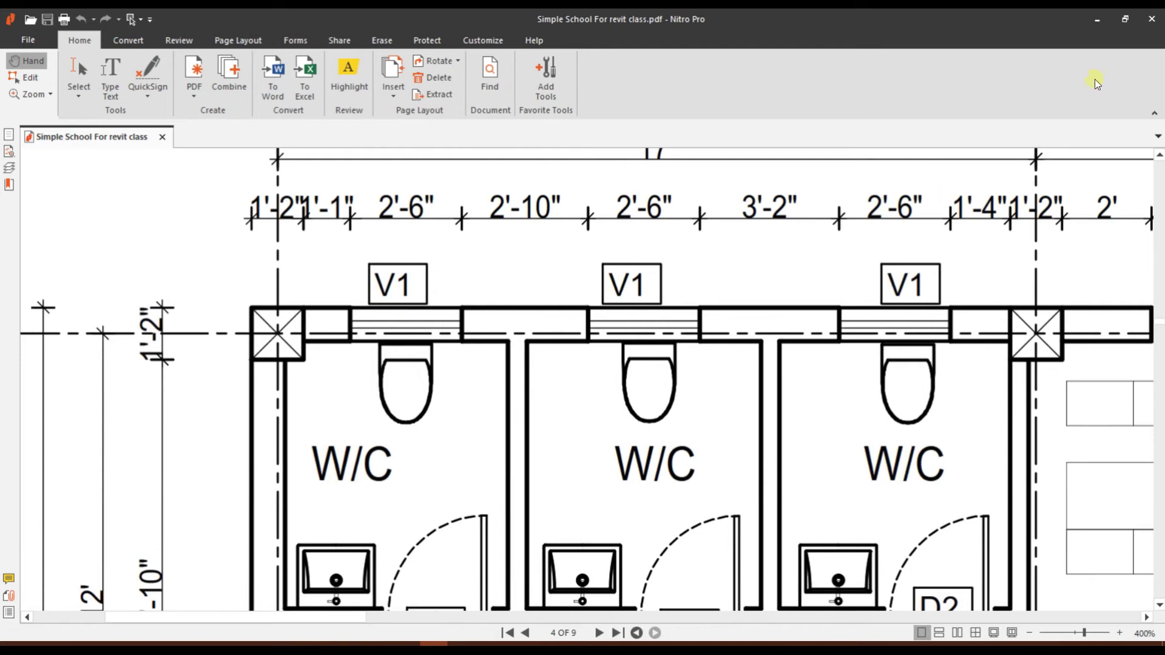
pyautogui.click(1102, 17)
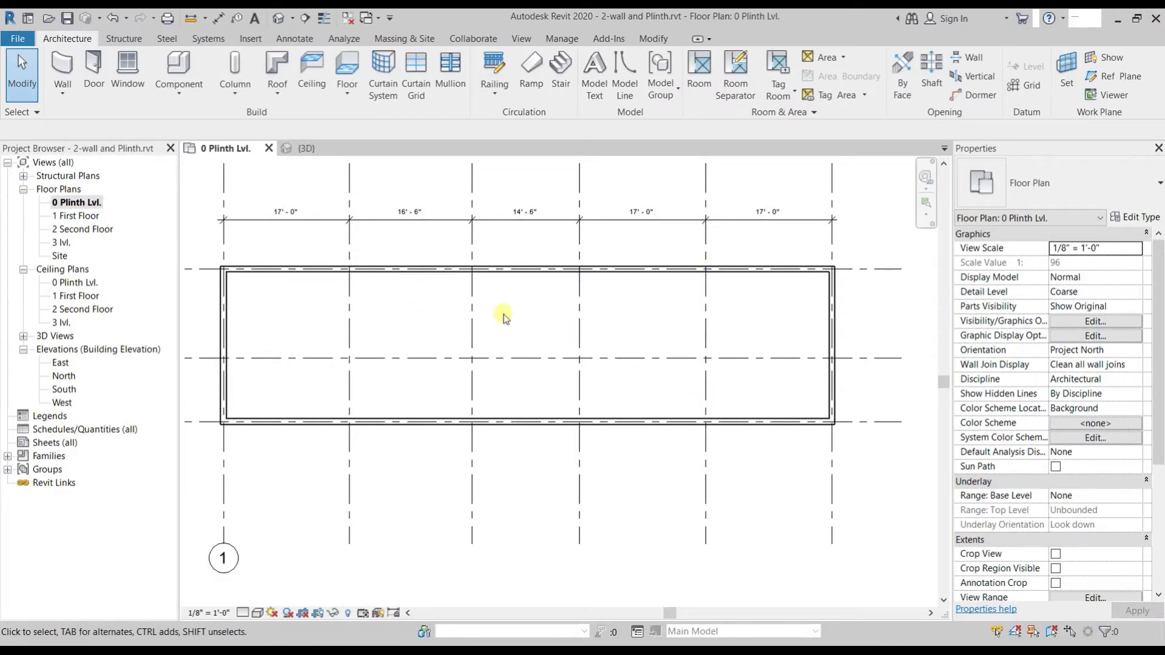
# Zoom in on the left end of the walls, cancelling a briefly started dimension
pyautogui.moveTo(504, 317); pyautogui.dragTo(570, 334, button='middle')
pyautogui.scroll(2, 281, 369)
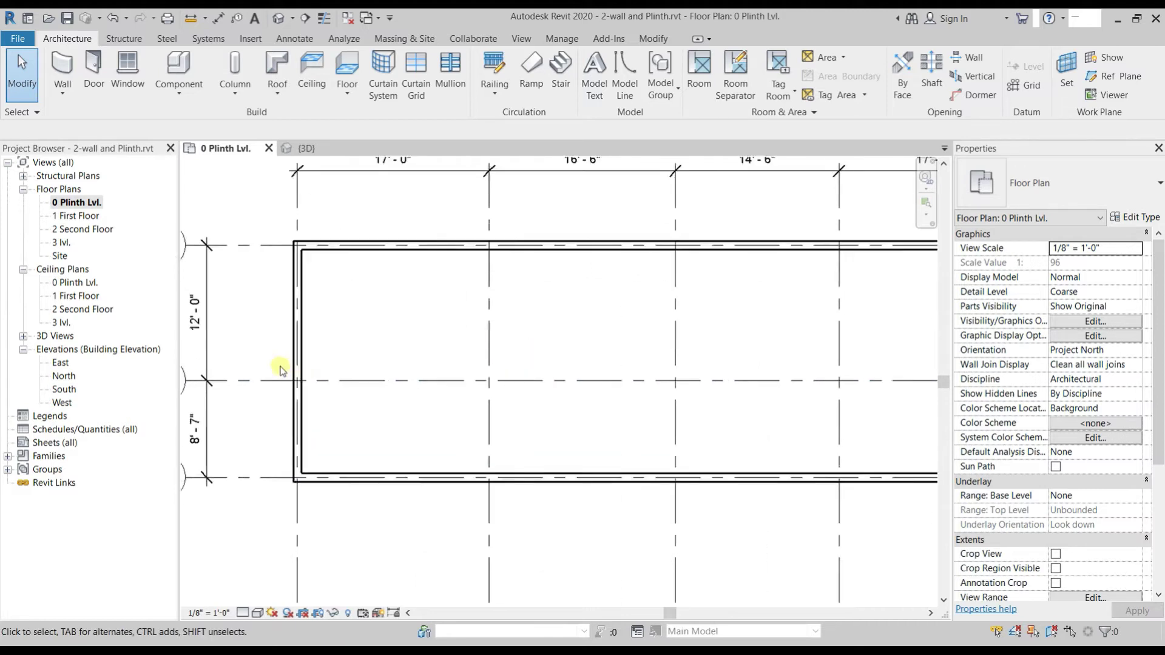
pyautogui.scroll(1, 280, 369)
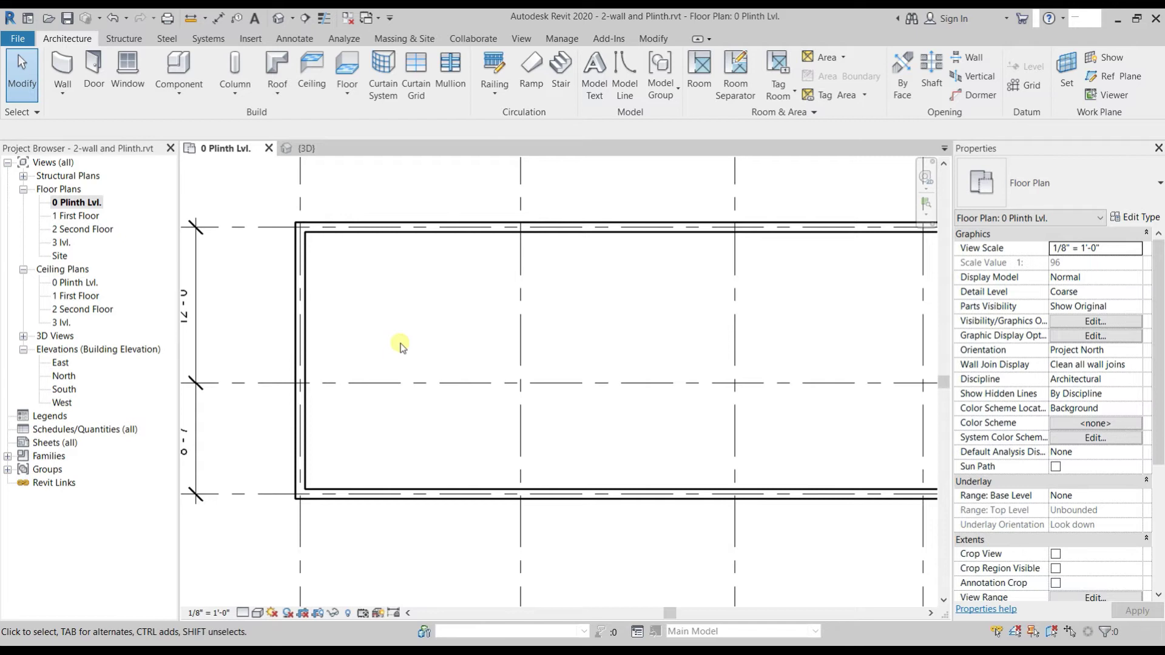
pyautogui.press('d')
pyautogui.press('i')
pyautogui.press('Escape')
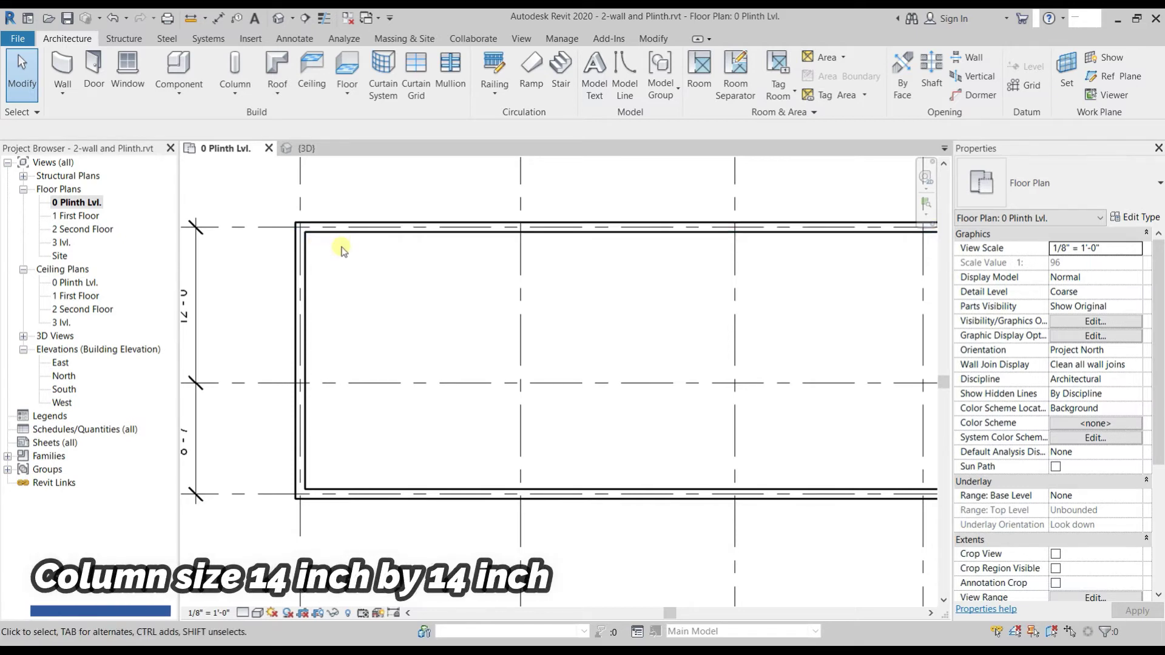
# Start an architectural column with the 24" x 24" type and open its type properties
pyautogui.click(235, 91)
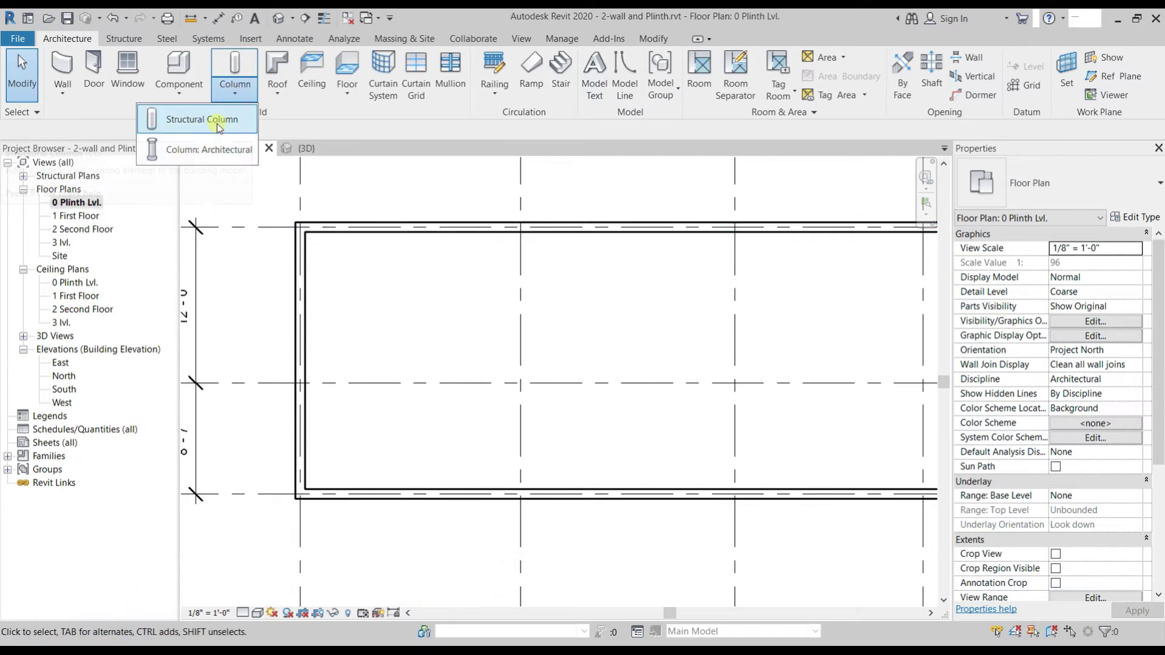
pyautogui.click(223, 150)
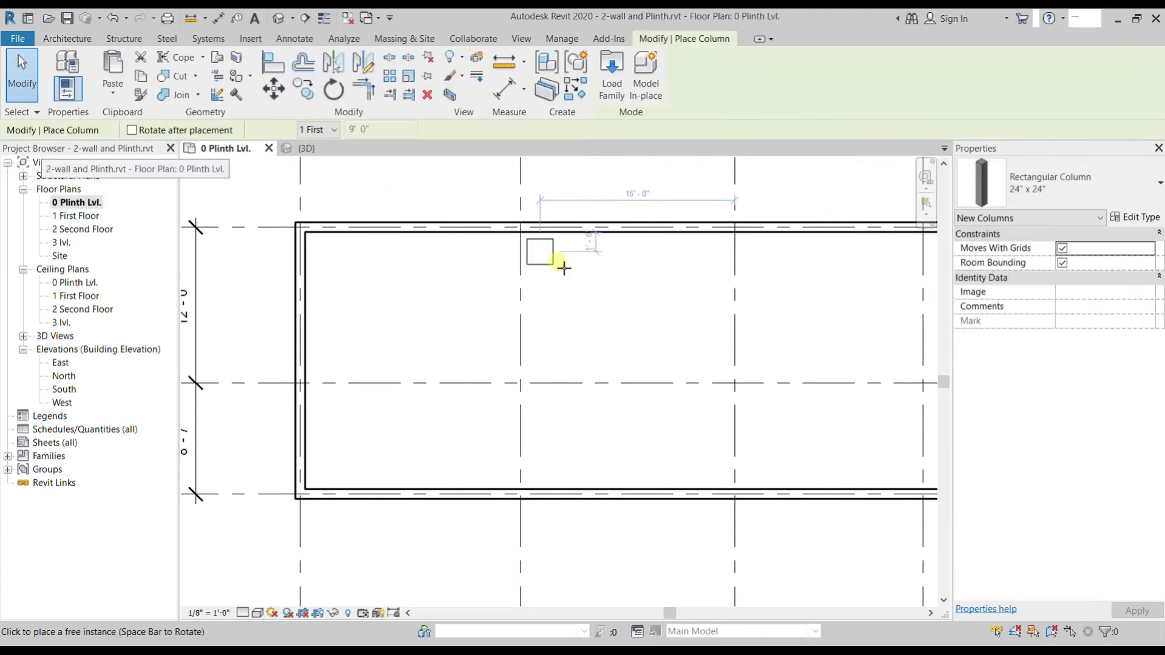
pyautogui.click(1058, 188)
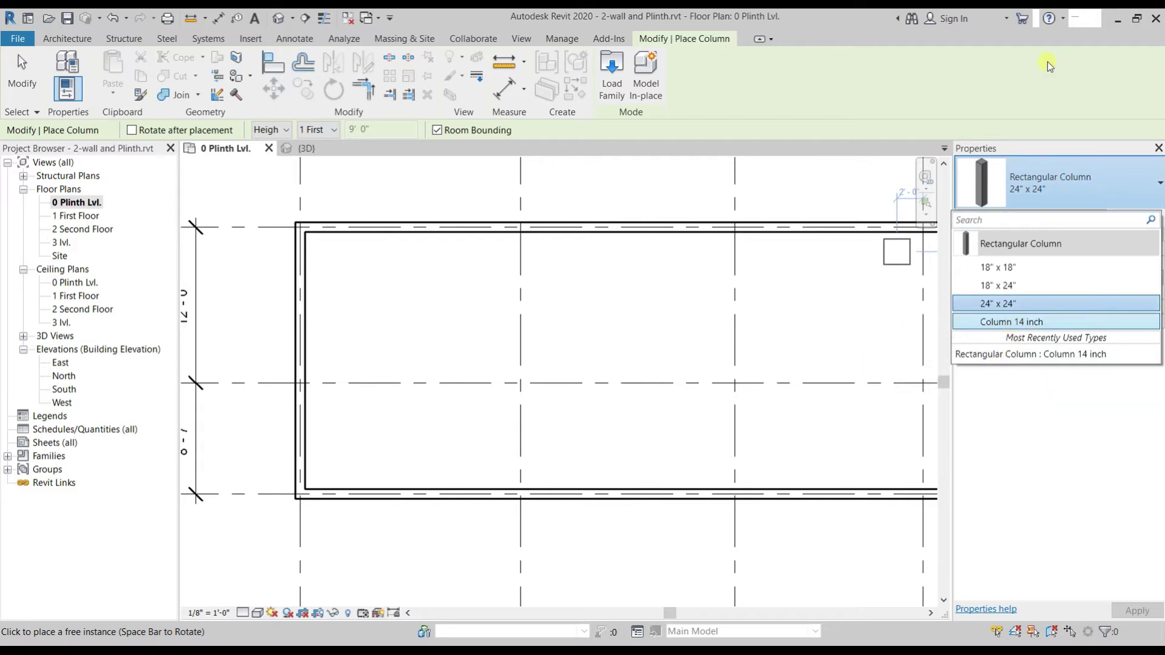
pyautogui.click(1079, 144)
pyautogui.click(1126, 220)
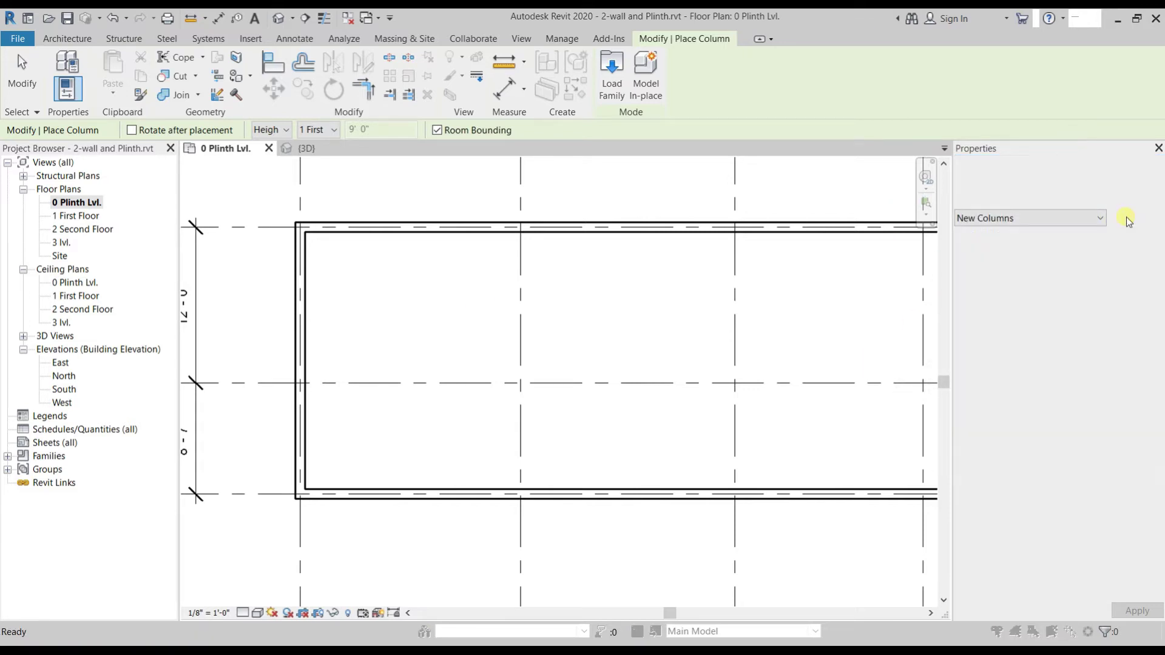
# Duplicate the 24" x 24" column type as Pillar 14 inch ko with width 14"
pyautogui.click(867, 158)
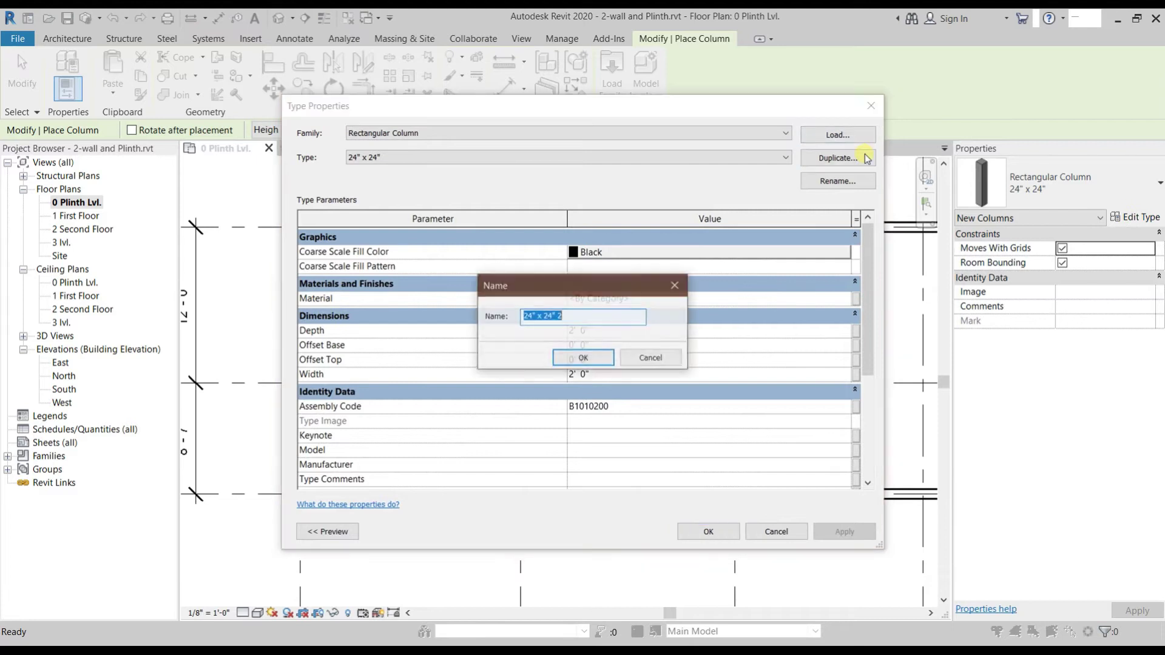
pyautogui.write('Pl')
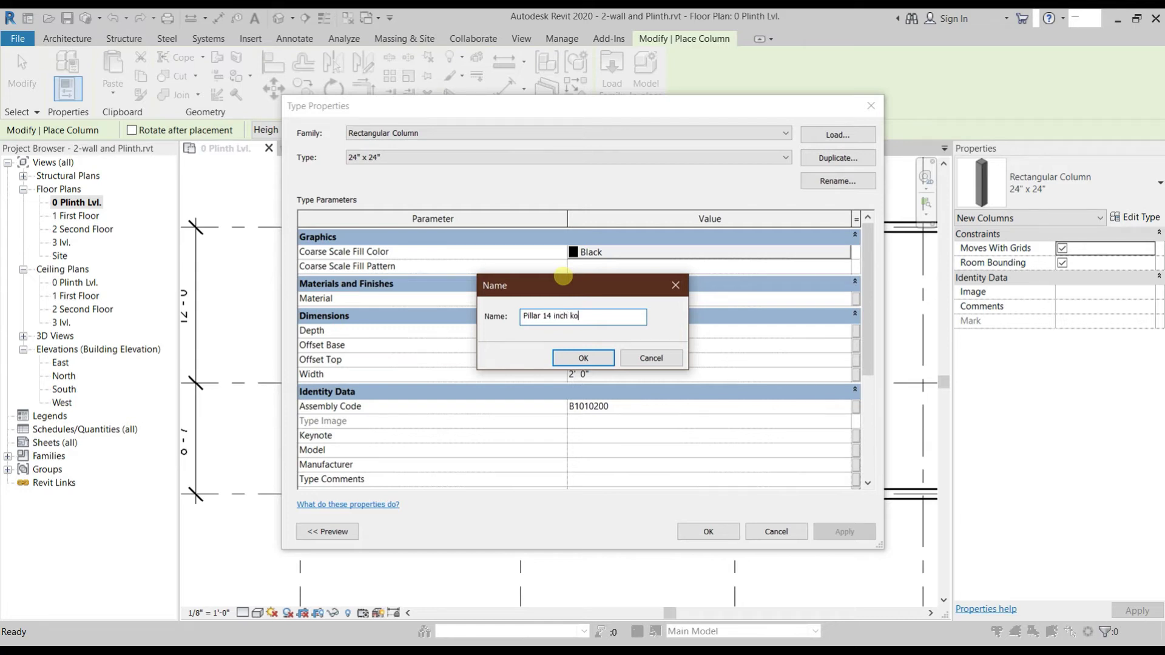
pyautogui.click(576, 358)
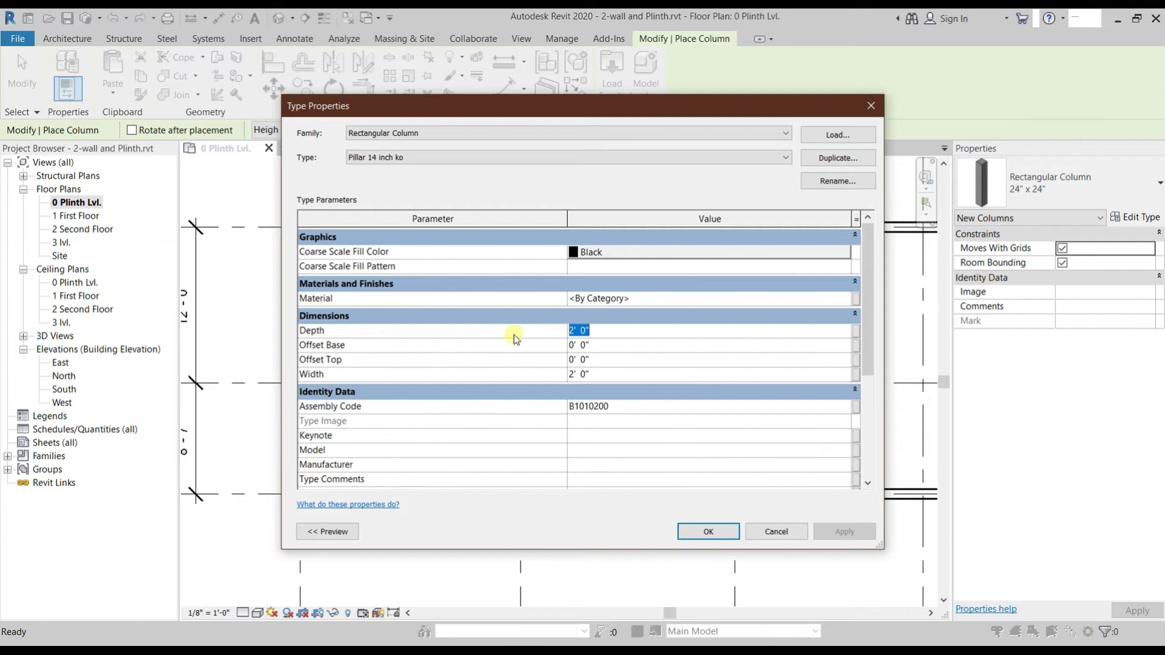
pyautogui.click(588, 373)
pyautogui.write('14')
pyautogui.click(458, 381)
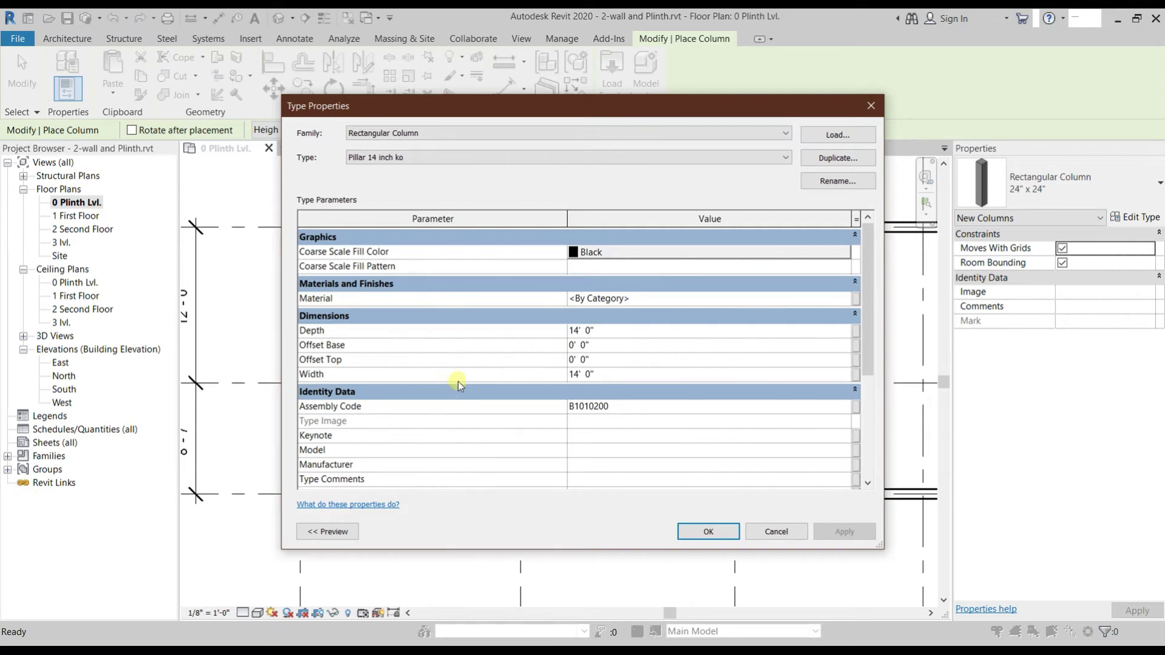
pyautogui.click(605, 317)
pyautogui.click(867, 333)
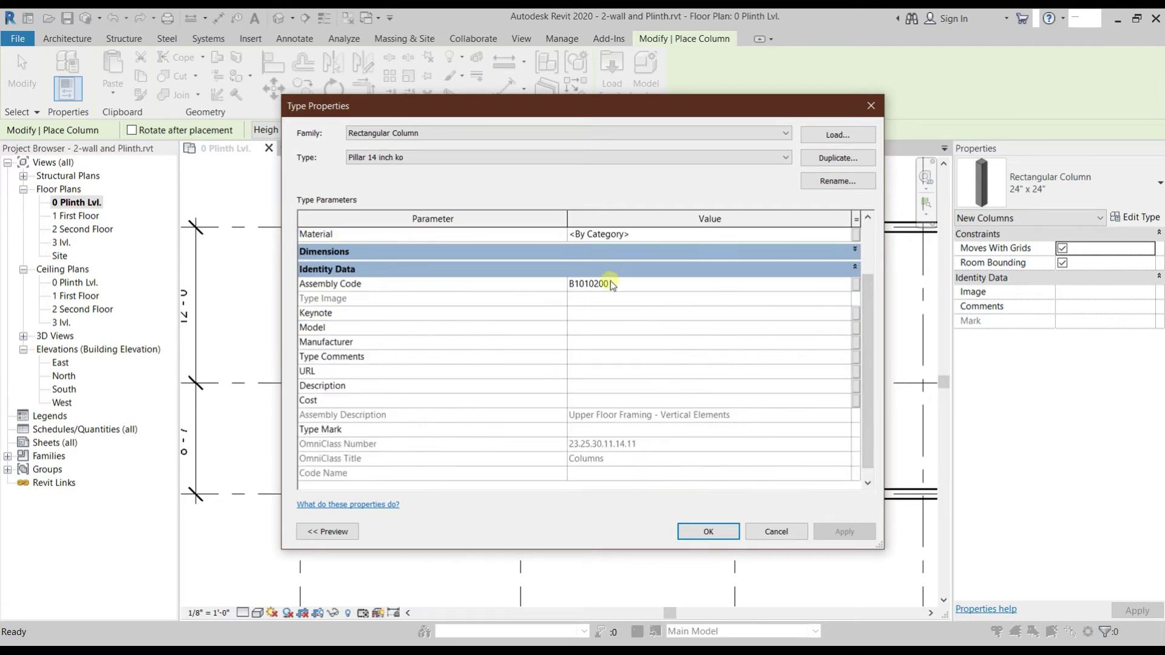
pyautogui.click(704, 531)
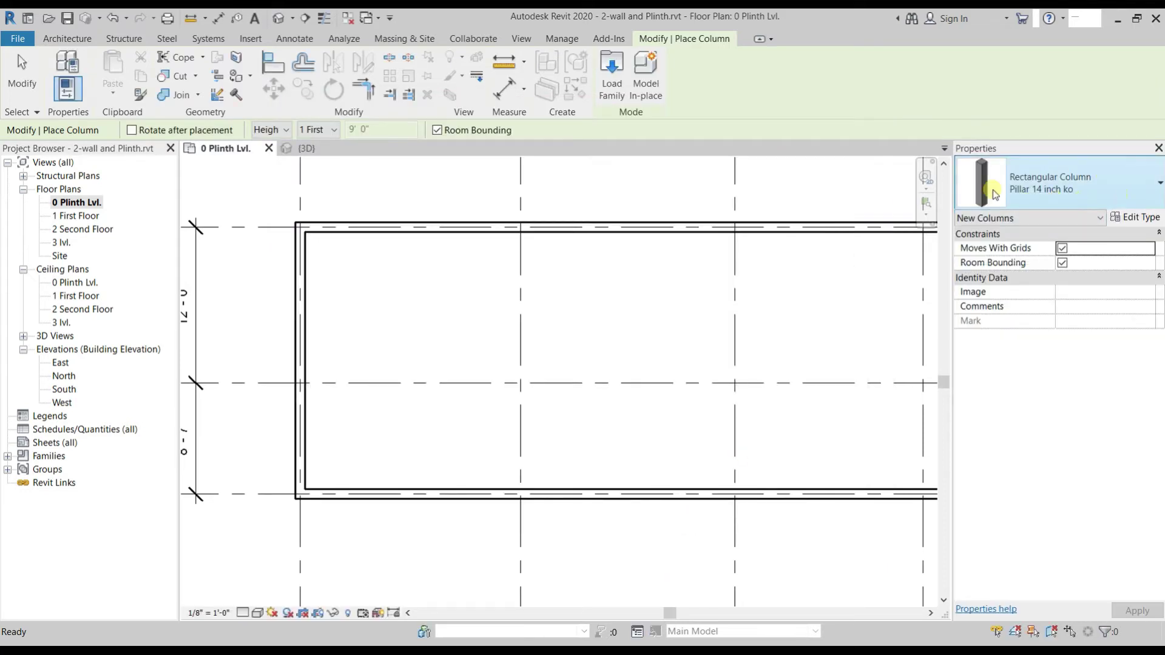
# Set the Pillar 14 inch ko depth and width both to 1' 2"
pyautogui.click(1136, 217)
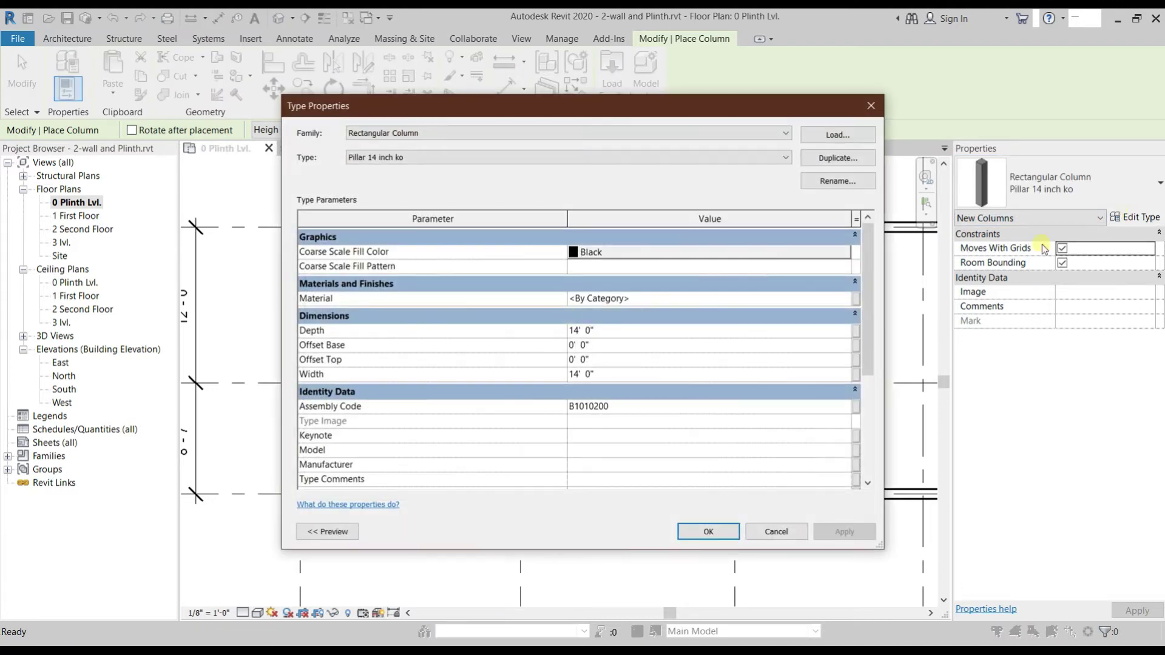
pyautogui.click(615, 334)
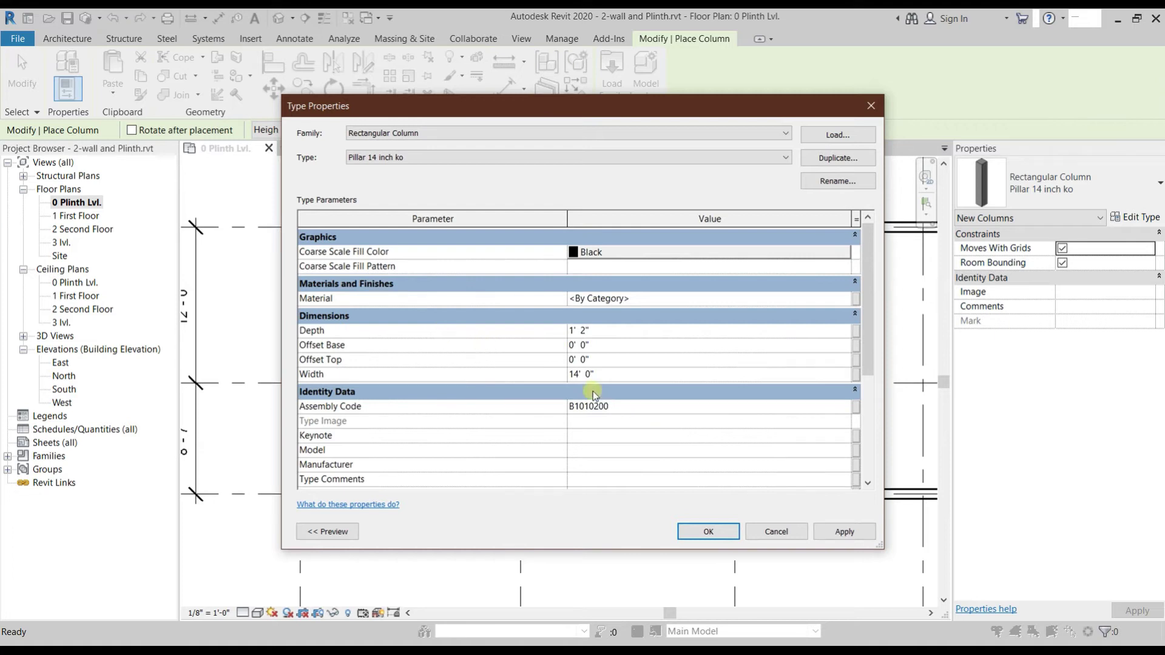
pyautogui.click(475, 376)
pyautogui.click(684, 527)
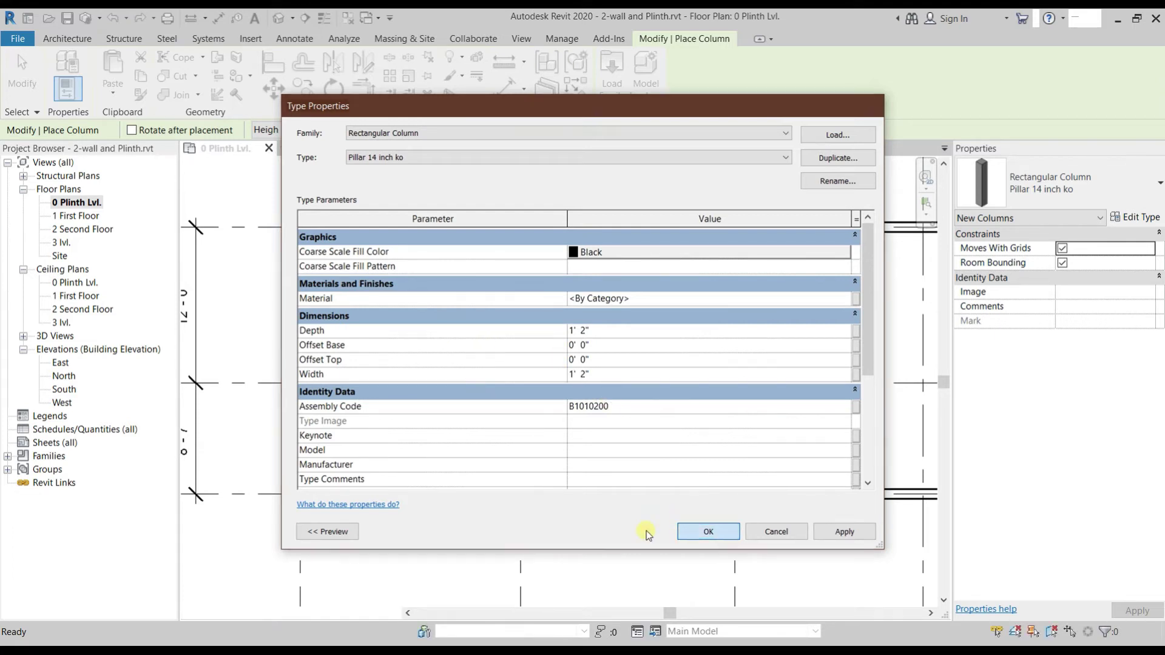
pyautogui.scroll(1, 418, 364)
pyautogui.scroll(3, 421, 411)
pyautogui.scroll(3, 421, 410)
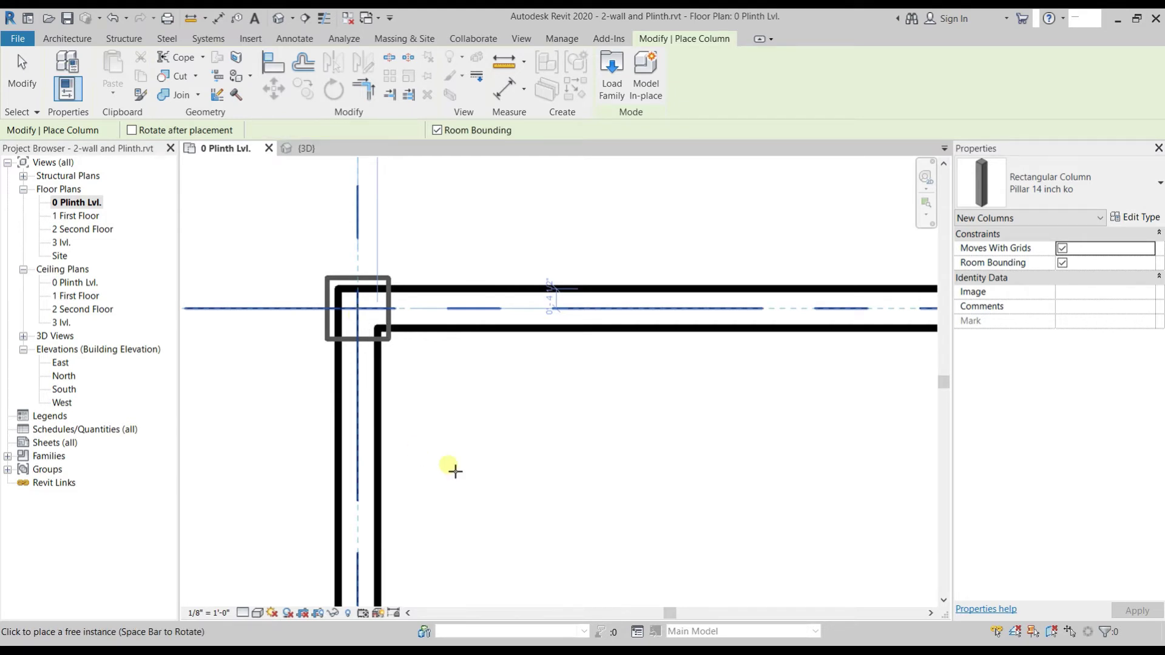
# Place 1' 2" pillars along wall C at its grid lines, including grids 4 and 5 and the corner
pyautogui.scroll(-2, 228, 268)
pyautogui.moveTo(244, 312); pyautogui.dragTo(317, 471, button='middle')
pyautogui.moveTo(463, 437); pyautogui.dragTo(437, 429, button='middle')
pyautogui.scroll(1, 585, 331)
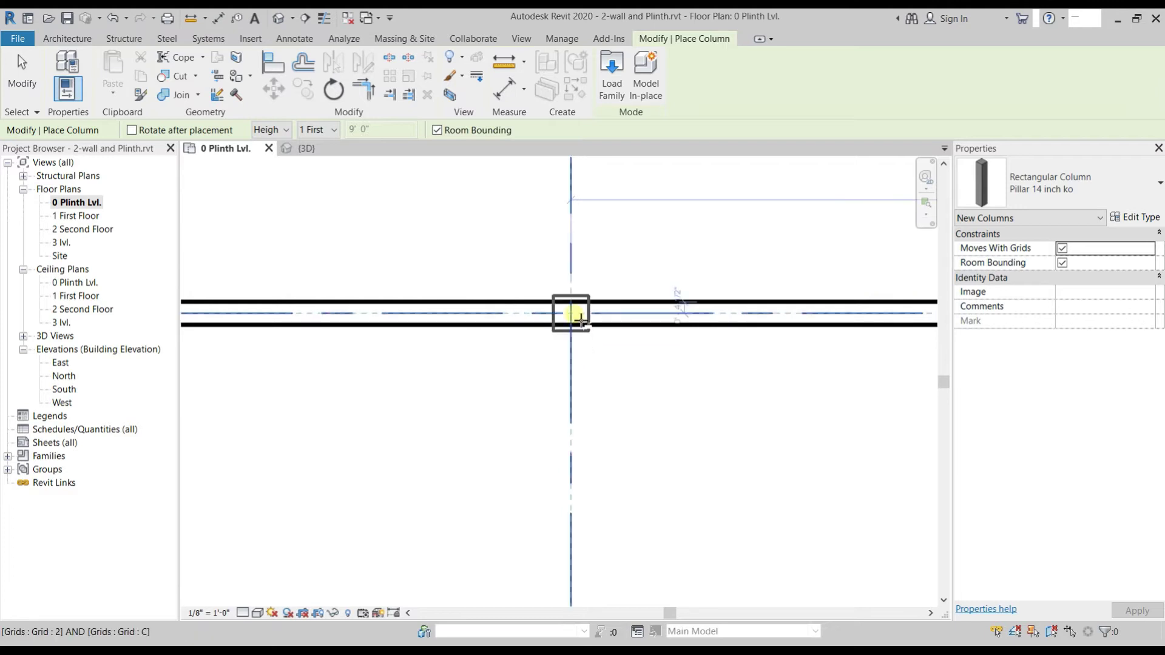
pyautogui.click(586, 331)
pyautogui.scroll(-2, 607, 412)
pyautogui.moveTo(578, 437); pyautogui.dragTo(476, 399, button='middle')
pyautogui.click(476, 353)
pyautogui.moveTo(698, 442); pyautogui.dragTo(468, 442, button='middle')
pyautogui.scroll(2, 479, 413)
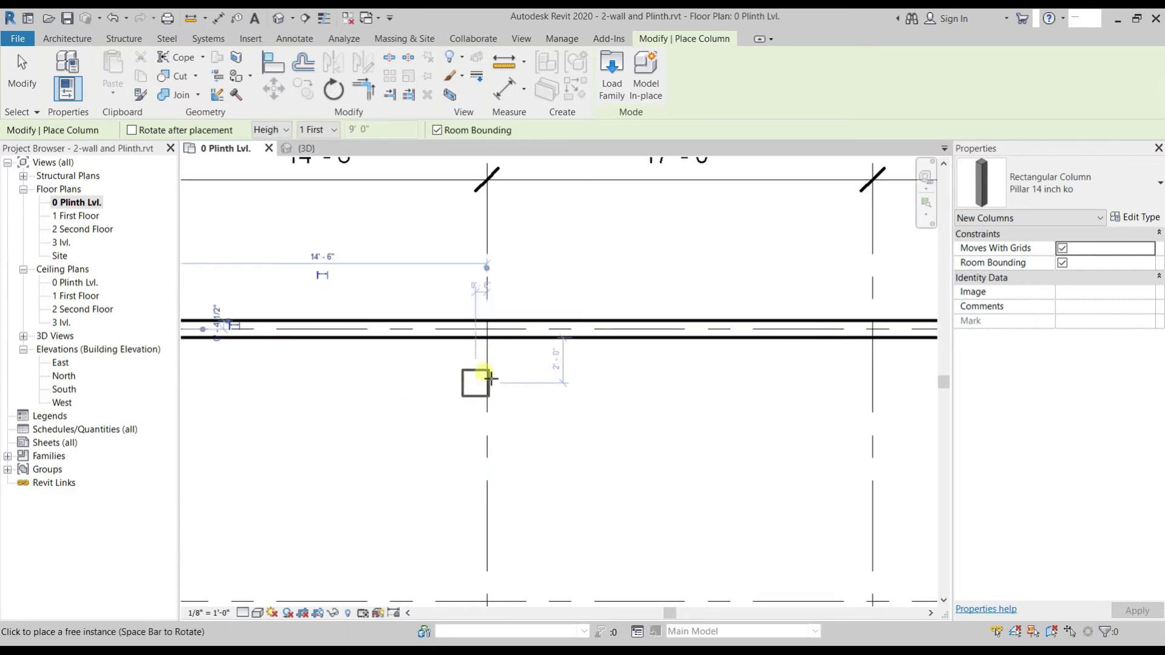
pyautogui.click(487, 329)
pyautogui.moveTo(769, 410); pyautogui.dragTo(518, 400, button='middle')
pyautogui.scroll(2, 522, 376)
pyautogui.click(527, 353)
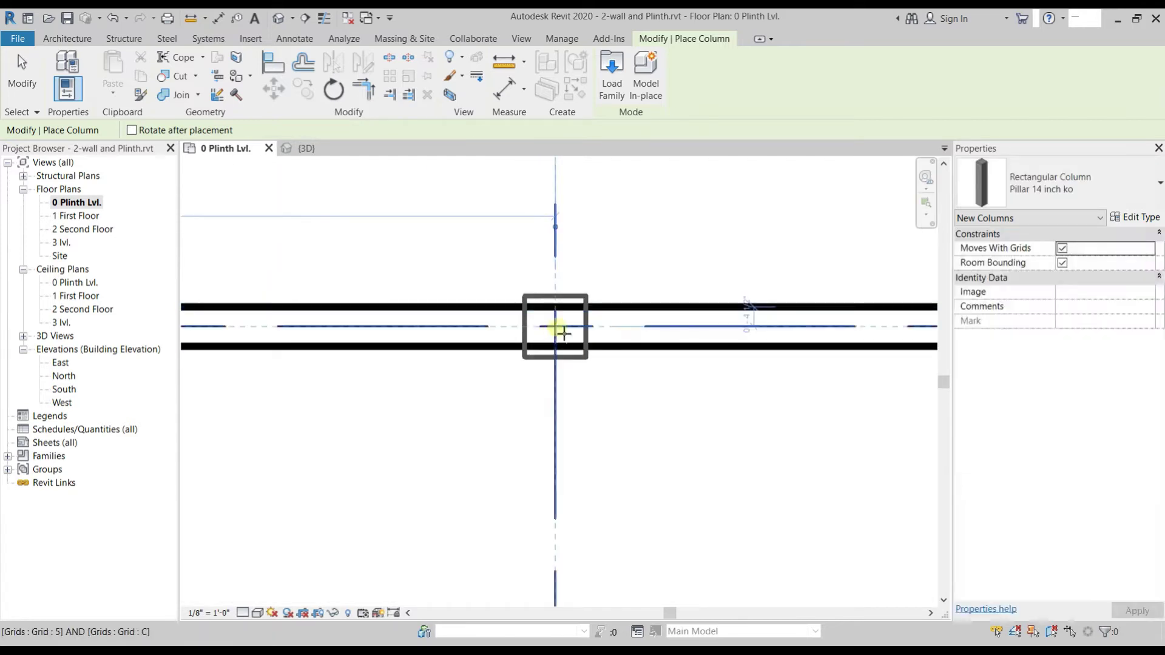
pyautogui.moveTo(390, 291)
pyautogui.mouseDown(button='middle')
pyautogui.moveTo(360, 408)
pyautogui.moveTo(348, 378)
pyautogui.mouseUp(button='middle')
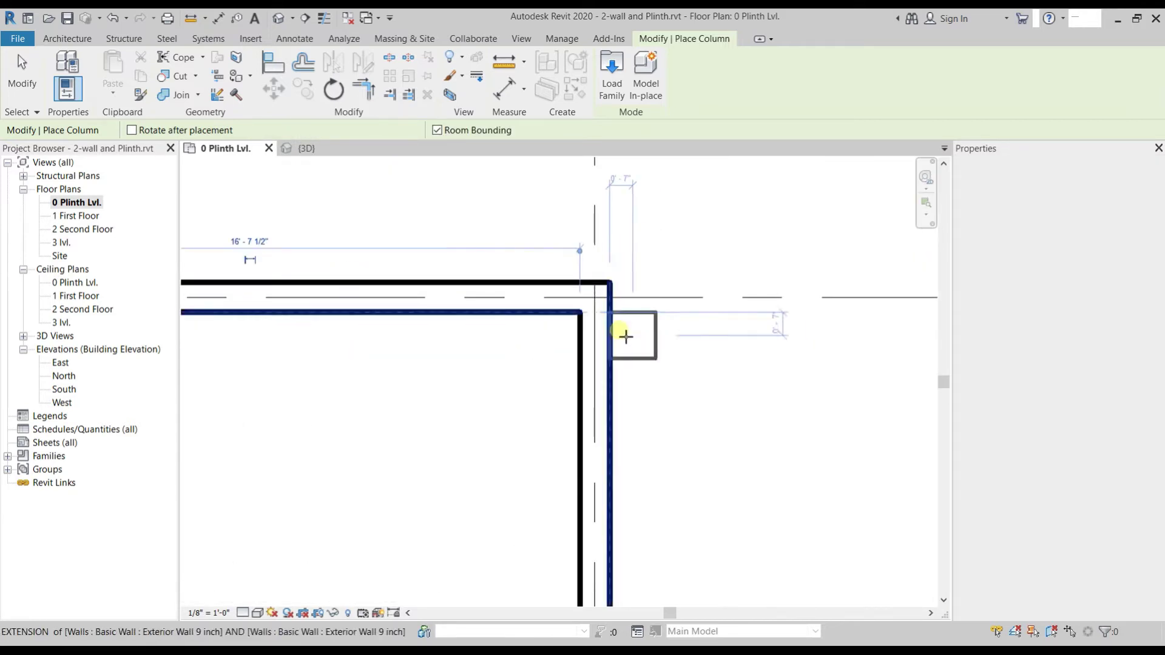
pyautogui.click(600, 307)
# Place pillars along the lower grid A wall, including Grid 2/A and the Grid 1/A corner
pyautogui.scroll(2, 631, 267)
pyautogui.scroll(-3, 658, 231)
pyautogui.scroll(2, 633, 253)
pyautogui.scroll(2, 672, 234)
pyautogui.moveTo(671, 234); pyautogui.dragTo(683, 393, button='middle')
pyautogui.scroll(-2, 686, 342)
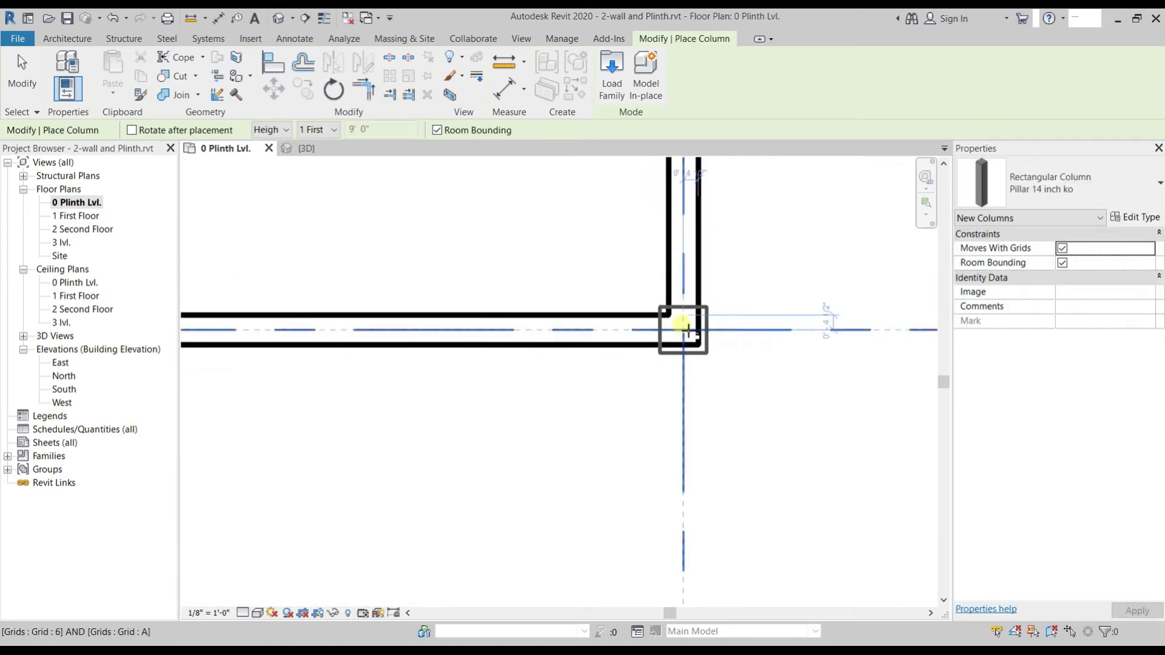
pyautogui.scroll(-1, 793, 455)
pyautogui.scroll(-3, 793, 455)
pyautogui.moveTo(793, 455)
pyautogui.mouseDown(button='middle')
pyautogui.moveTo(704, 525)
pyautogui.moveTo(676, 463)
pyautogui.mouseUp(button='middle')
pyautogui.scroll(2, 676, 463)
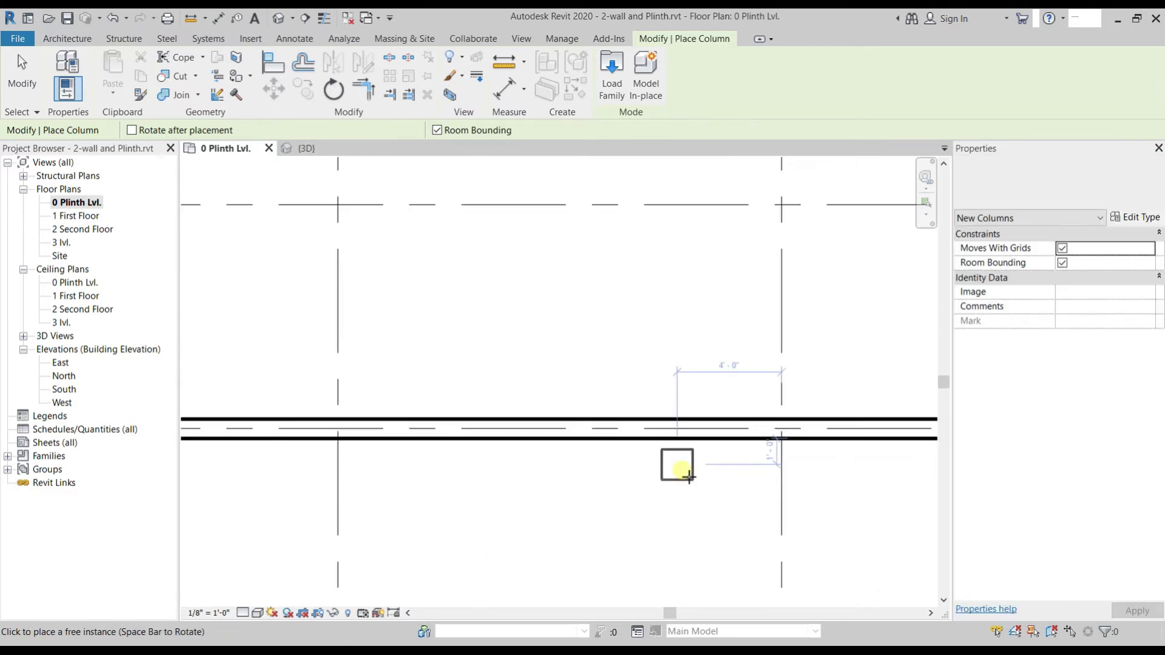
pyautogui.click(781, 428)
pyautogui.scroll(-2, 404, 486)
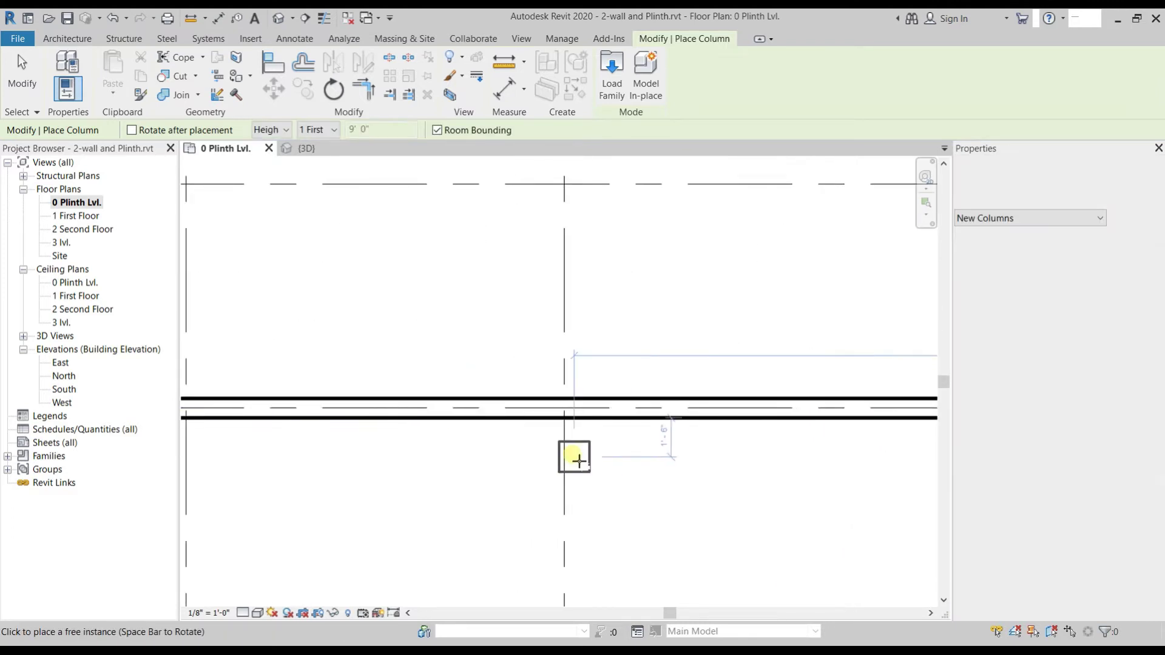
pyautogui.scroll(-1, 344, 530)
pyautogui.moveTo(343, 531); pyautogui.dragTo(458, 468, button='middle')
pyautogui.scroll(2, 538, 424)
pyautogui.click(538, 424)
pyautogui.moveTo(368, 514); pyautogui.dragTo(644, 497, button='middle')
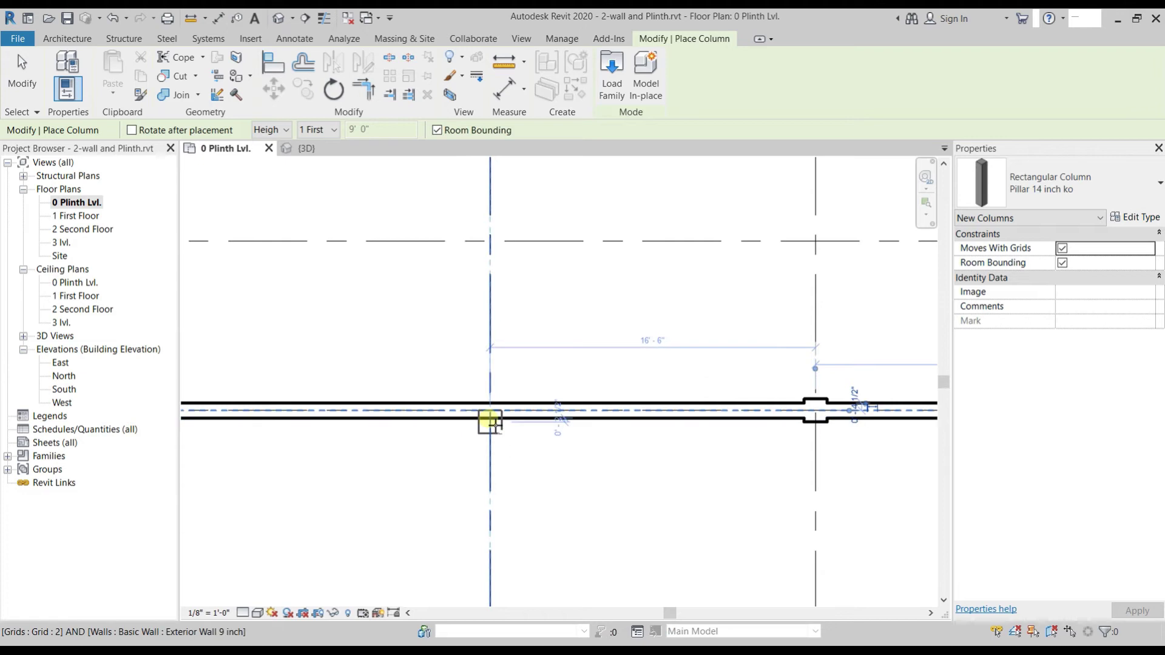
pyautogui.click(495, 418)
pyautogui.scroll(-3, 364, 484)
pyautogui.scroll(3, 347, 484)
pyautogui.click(370, 452)
# Place pillars at each grid B intersection from Grid 1/B onward, then exit the Column tool
pyautogui.click(368, 307)
pyautogui.click(659, 308)
pyautogui.scroll(-1, 753, 358)
pyautogui.moveTo(754, 358); pyautogui.dragTo(333, 463, button='middle')
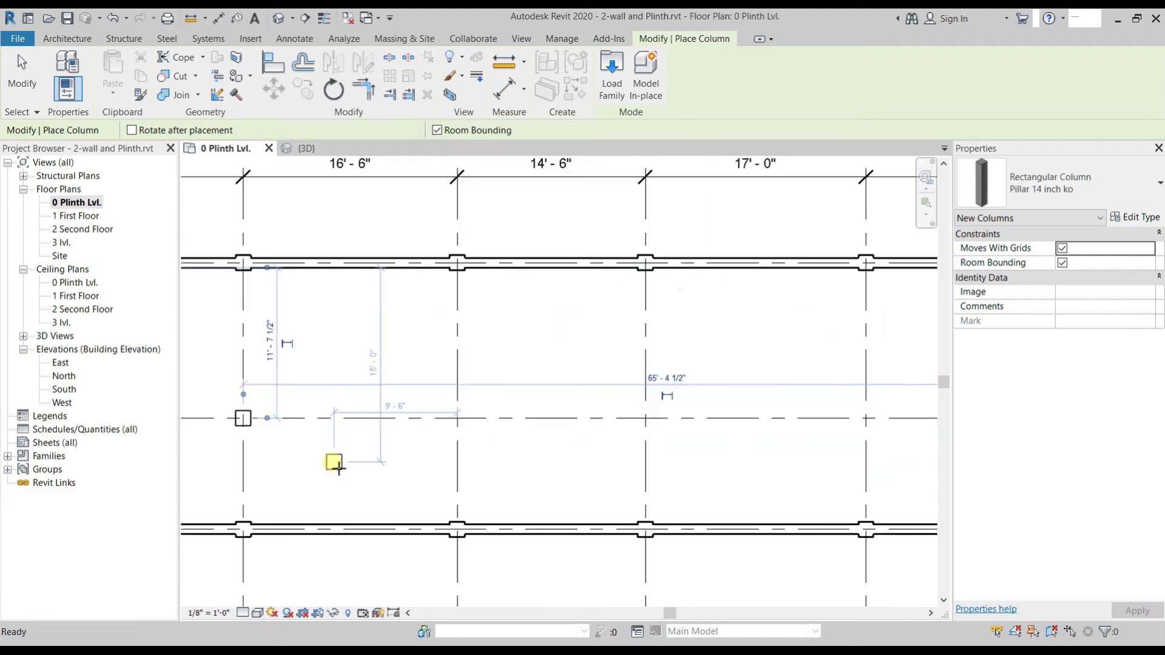
pyautogui.click(456, 419)
pyautogui.click(645, 419)
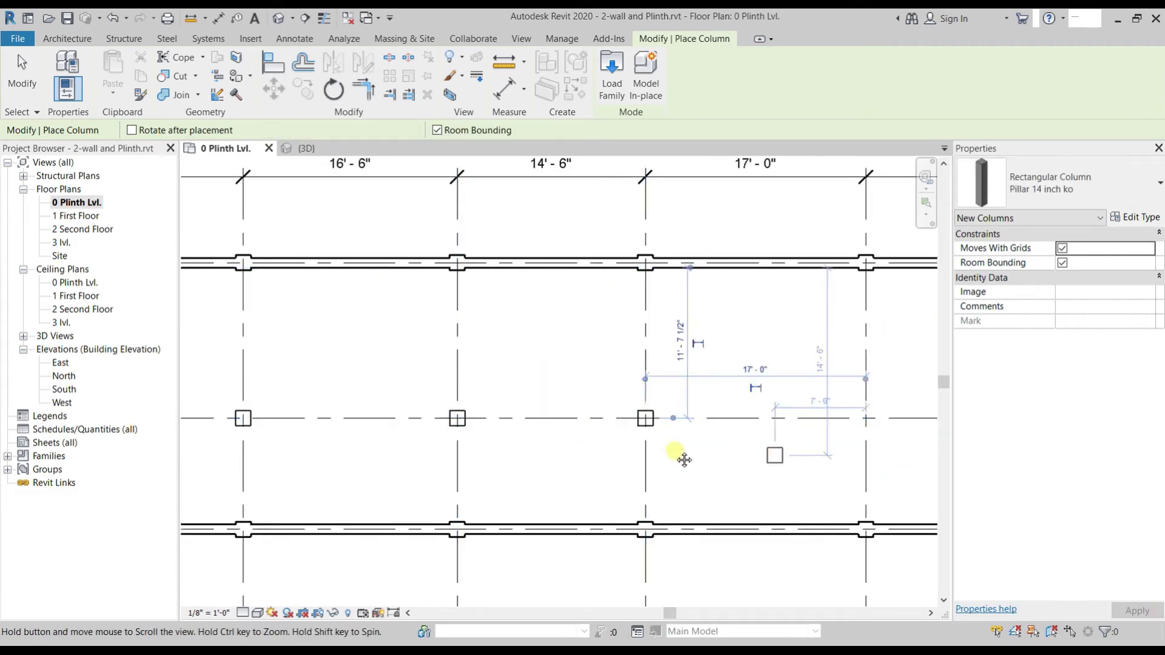
pyautogui.scroll(-2, 684, 460)
pyautogui.click(526, 398)
pyautogui.scroll(-1, 668, 372)
pyautogui.scroll(-1, 317, 338)
pyautogui.scroll(1, 437, 364)
pyautogui.scroll(1, 552, 333)
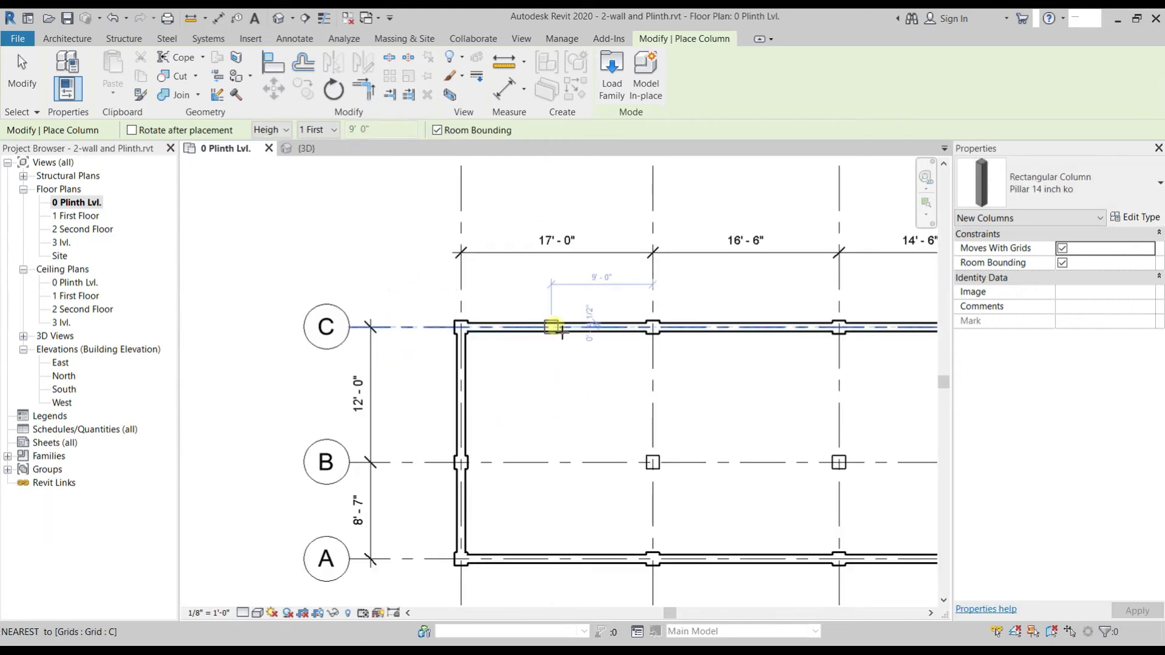
pyautogui.press('Escape')
pyautogui.press('Escape')
pyautogui.moveTo(557, 346); pyautogui.dragTo(403, 273, button='middle')
pyautogui.press('Tab')
# Delete the selected chain of exterior walls
pyautogui.click(423, 286)
pyautogui.scroll(-2, 304, 291)
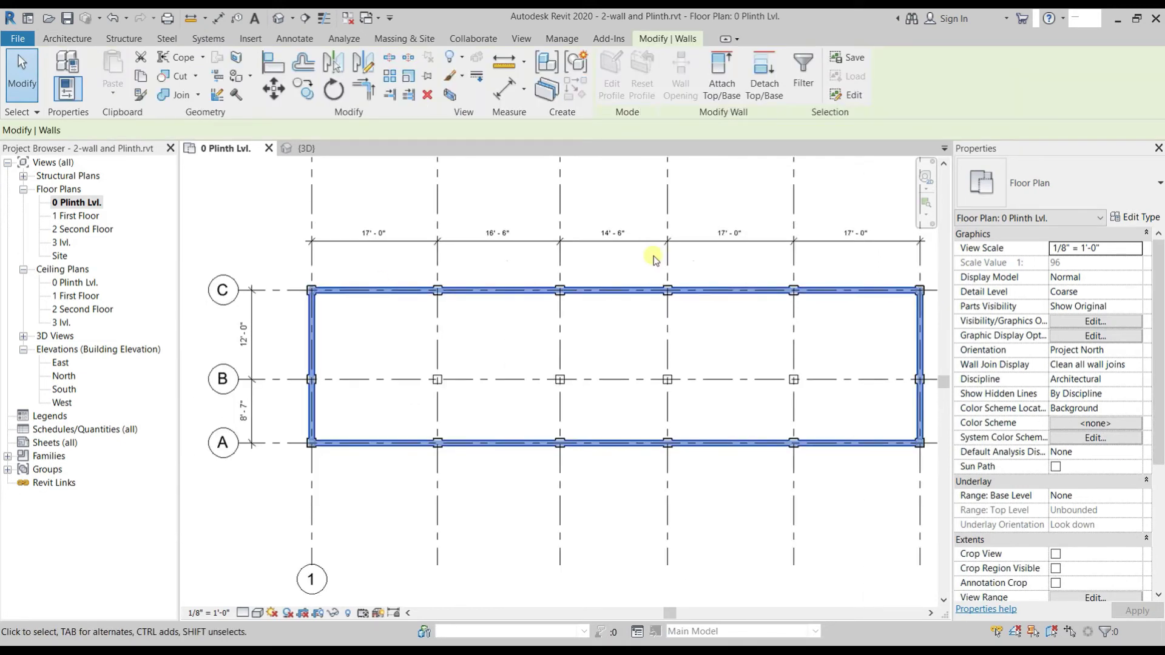
pyautogui.press('Delete')
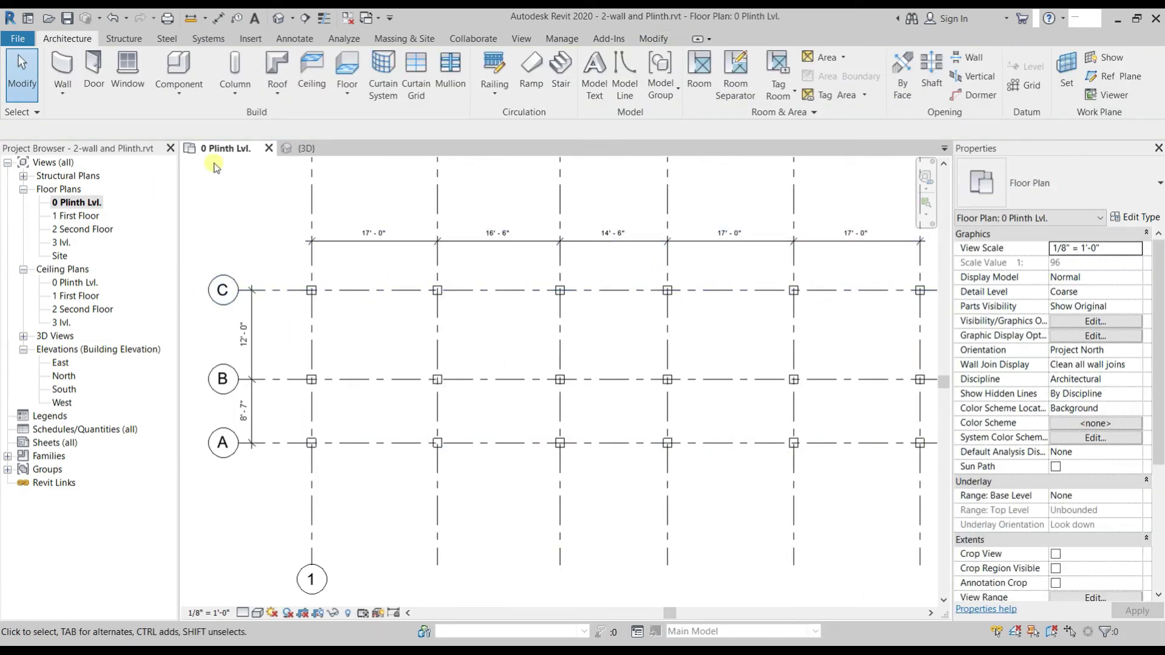
# Check the free-standing pillars in the {3D} view, then inspect a pillar on the 0 Plinth Lvl. plan
pyautogui.click(302, 149)
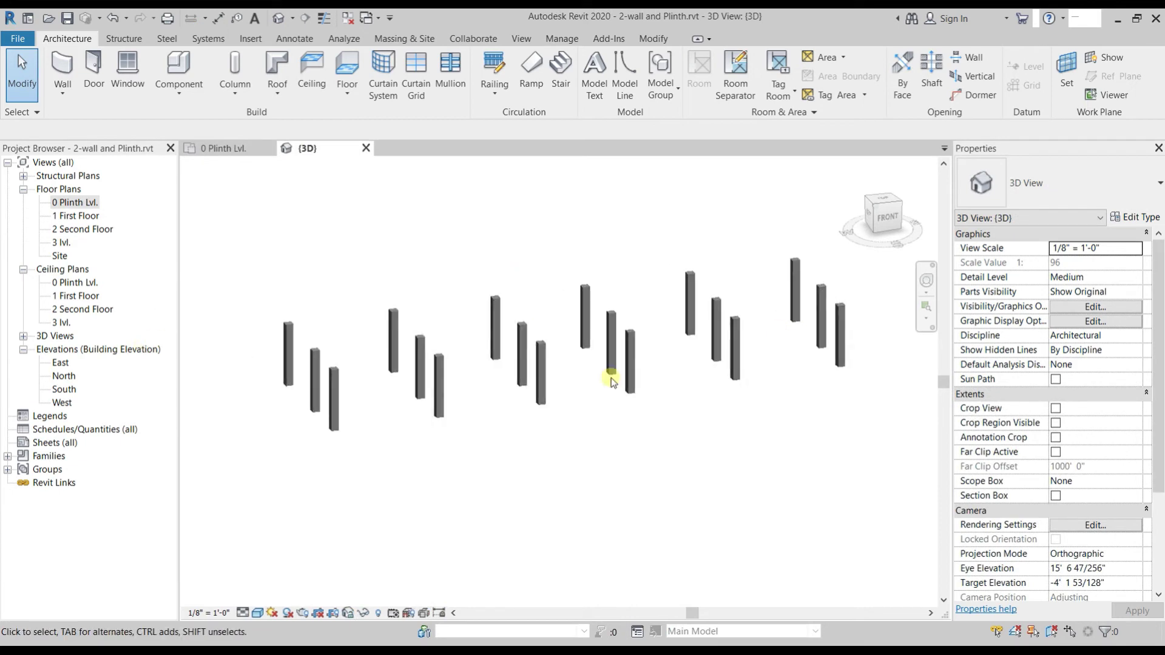
pyautogui.click(224, 146)
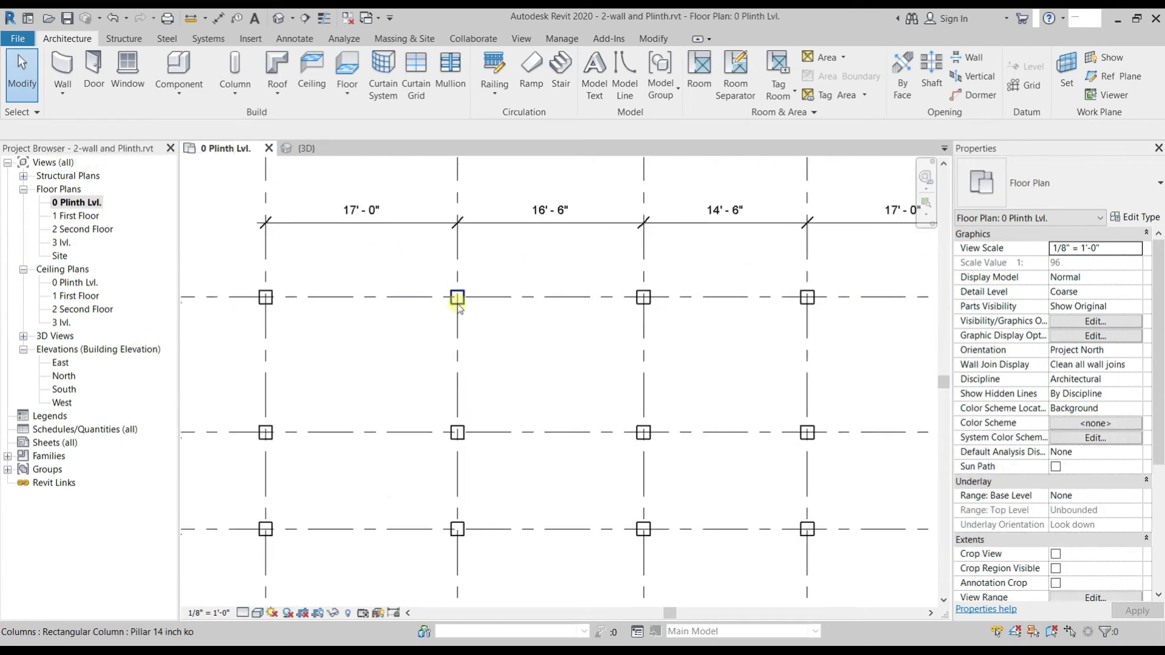
pyautogui.click(457, 298)
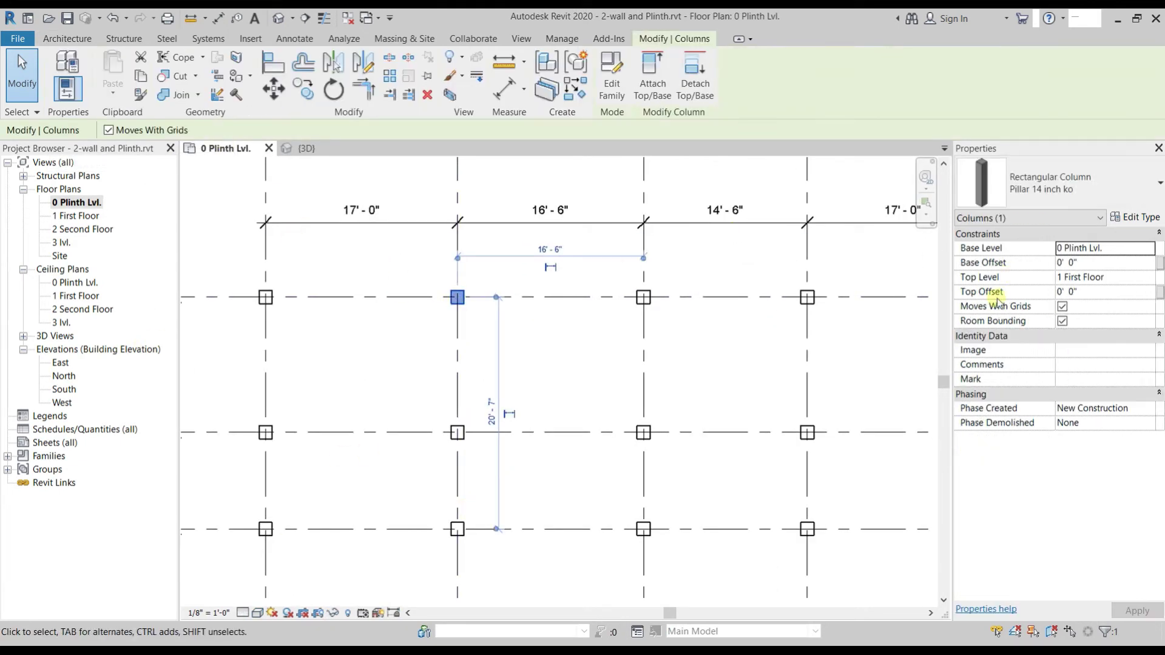
pyautogui.click(320, 276)
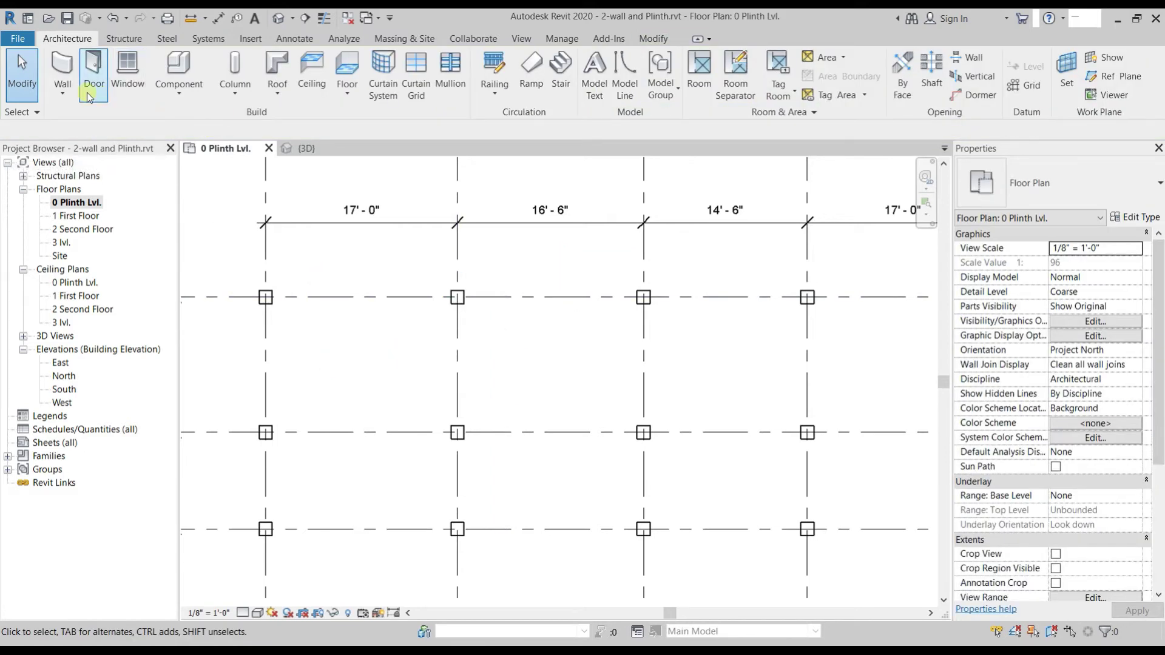
pyautogui.click(62, 88)
# Set the exterior wall's location line to Finish Face: Exterior
pyautogui.click(85, 120)
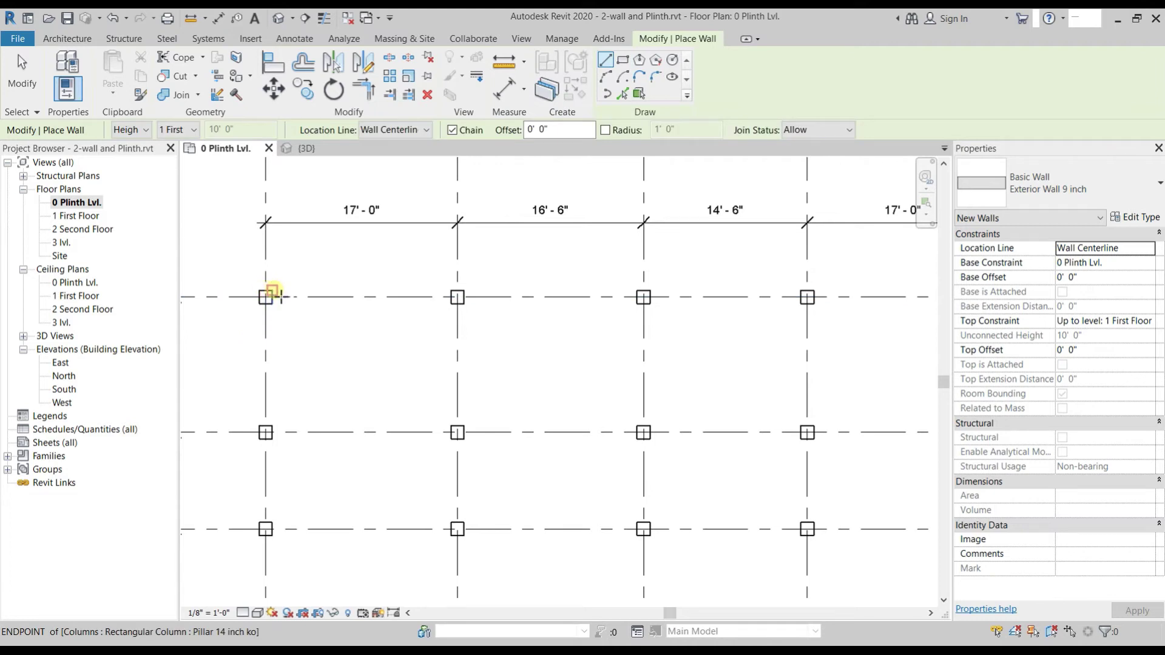
pyautogui.click(272, 291)
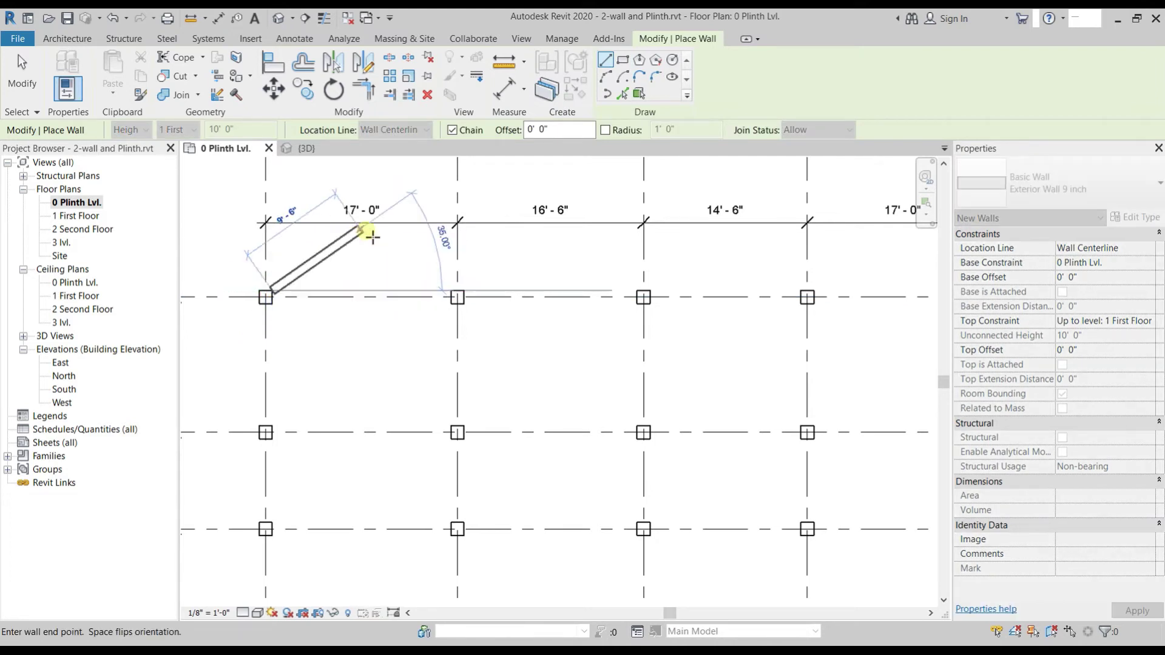
pyautogui.press('Escape')
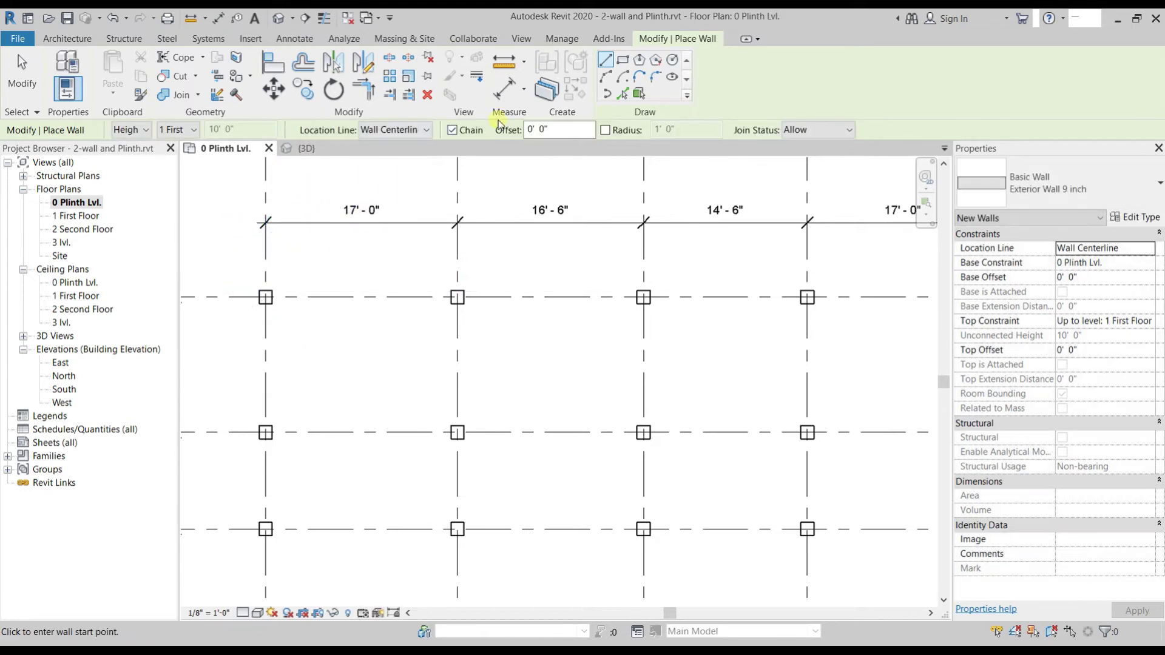
pyautogui.click(391, 130)
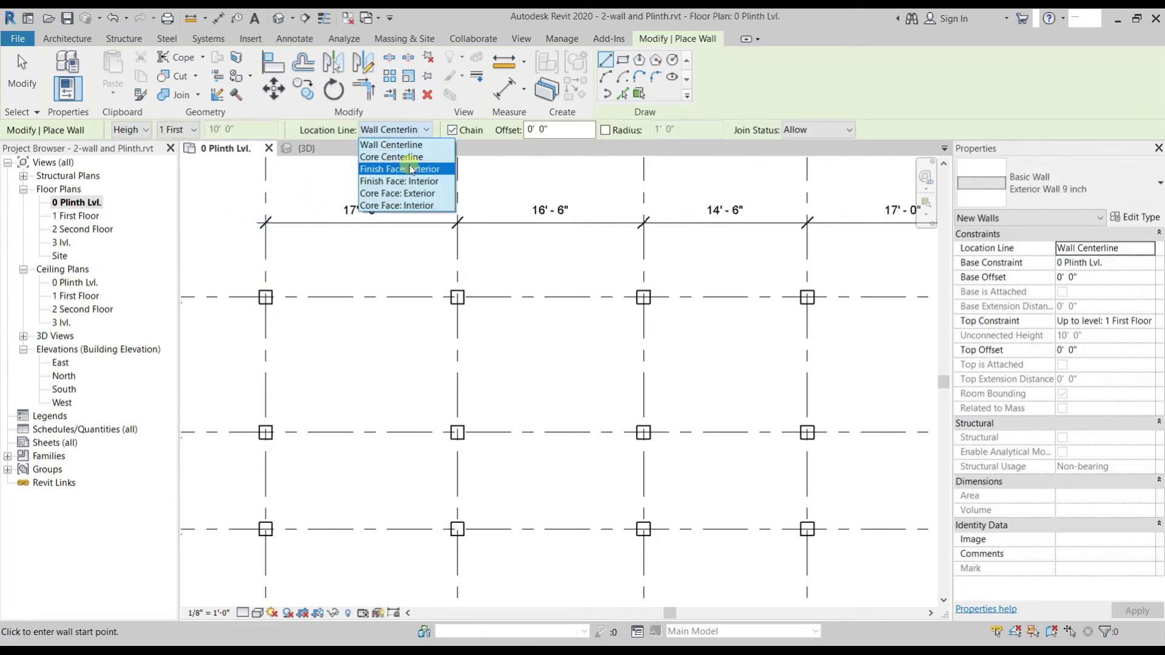
pyautogui.click(399, 170)
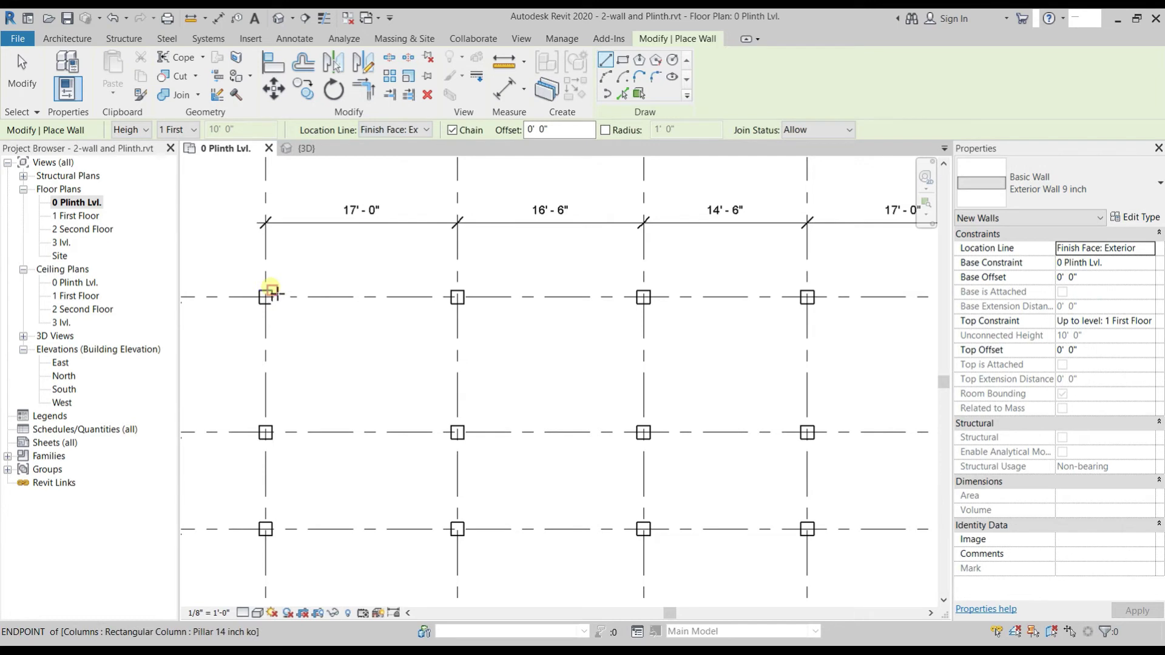
# Draw 9-inch walls from the Grid 1/C pillar to Grid 6/C, down to grid A and back along it
pyautogui.click(271, 293)
pyautogui.scroll(-5, 394, 396)
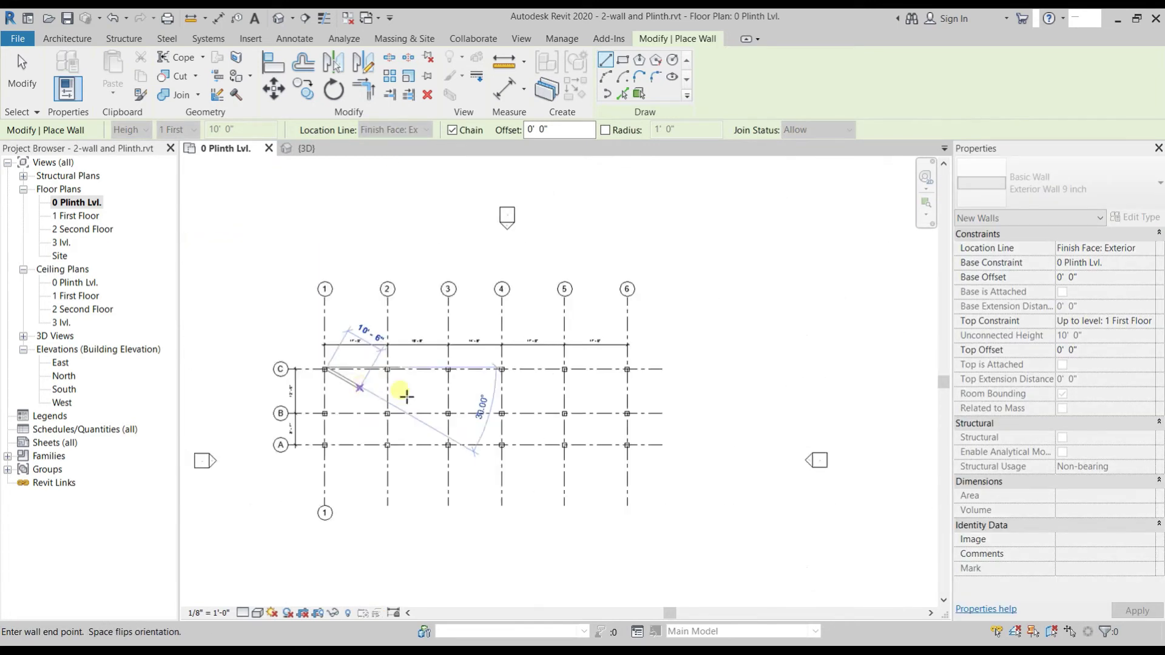
pyautogui.scroll(3, 502, 385)
pyautogui.scroll(2, 421, 356)
pyautogui.scroll(2, 437, 382)
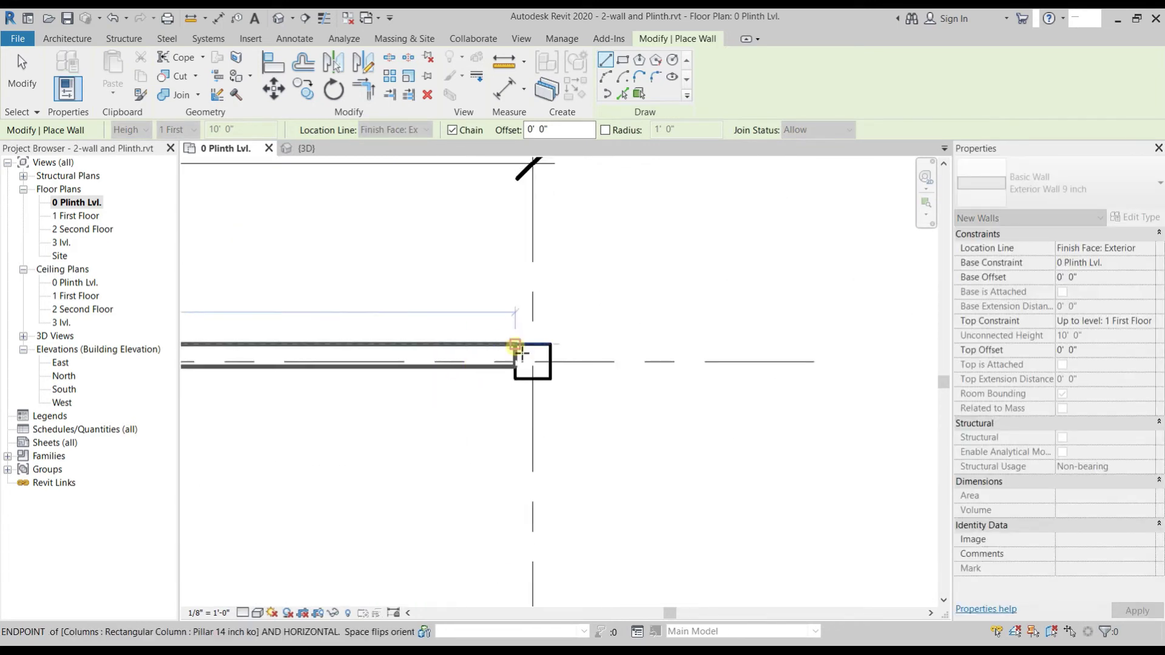
pyautogui.click(550, 344)
pyautogui.scroll(-3, 607, 273)
pyautogui.scroll(2, 598, 438)
pyautogui.click(601, 452)
pyautogui.scroll(-3, 607, 449)
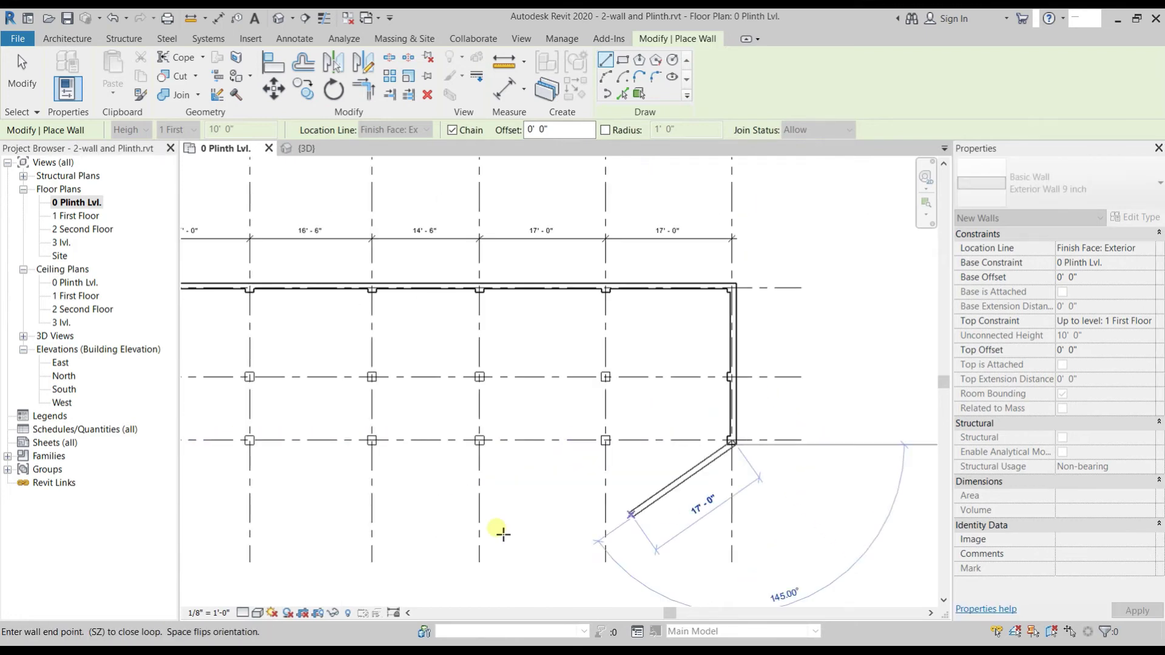
pyautogui.scroll(2, 495, 443)
pyautogui.scroll(2, 382, 399)
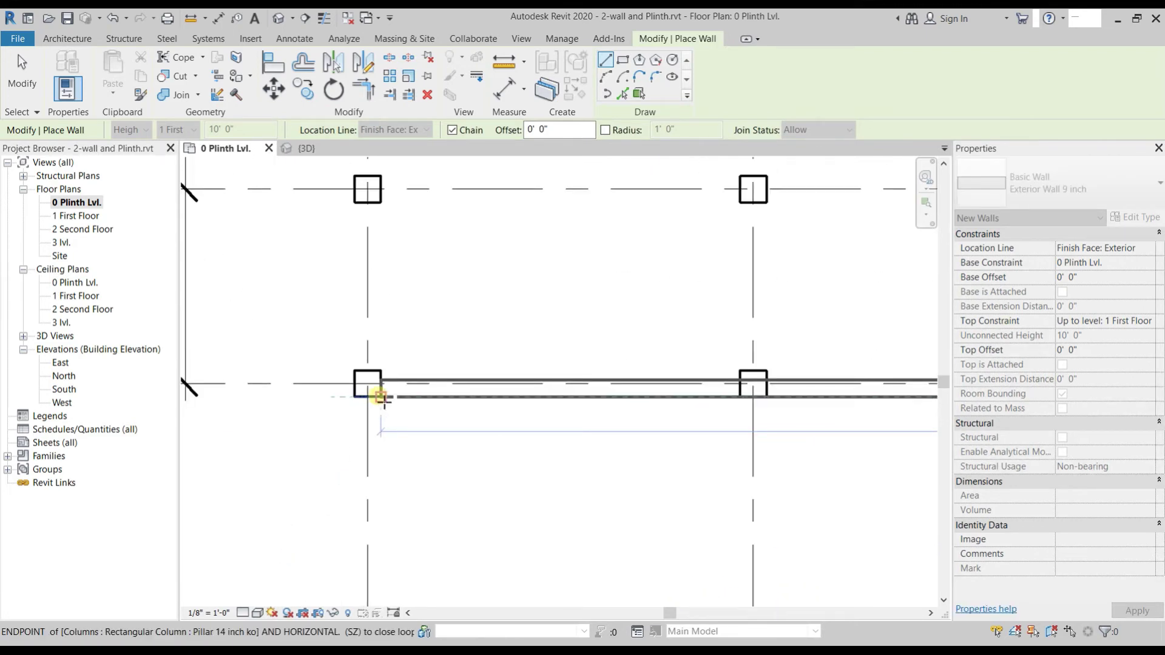
pyautogui.click(381, 397)
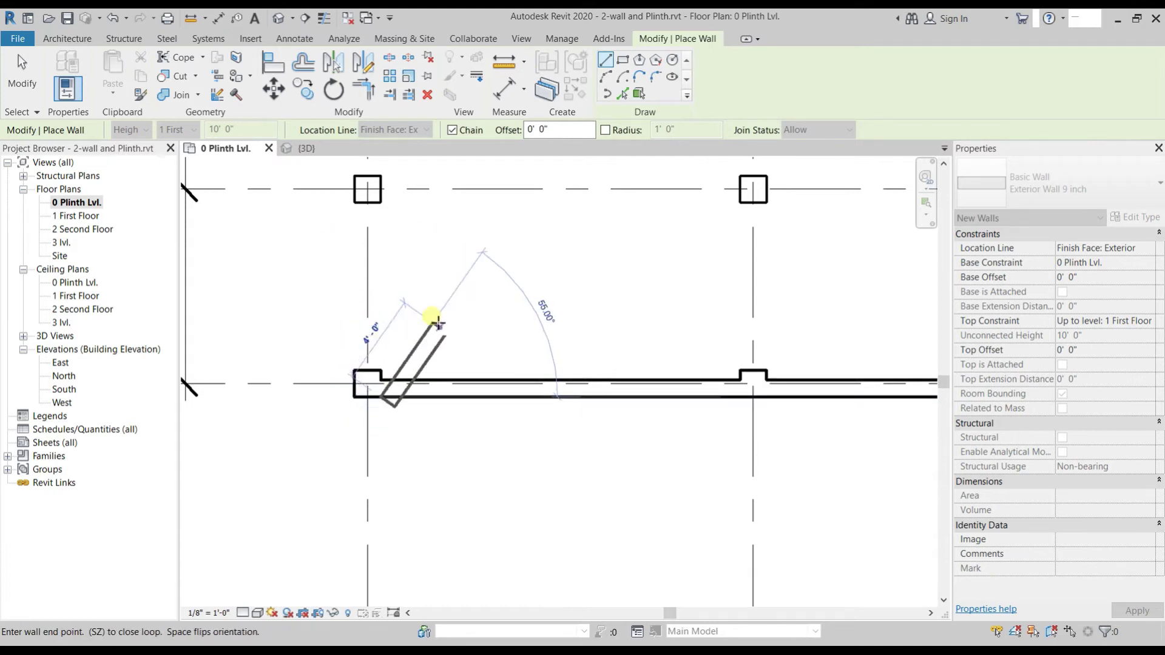
pyautogui.press('Escape')
# Close the loop with a wall from the column corner up to the top-left corner
pyautogui.click(358, 371)
pyautogui.moveTo(380, 345); pyautogui.dragTo(333, 588, button='middle')
pyautogui.moveTo(294, 247); pyautogui.dragTo(306, 338, button='middle')
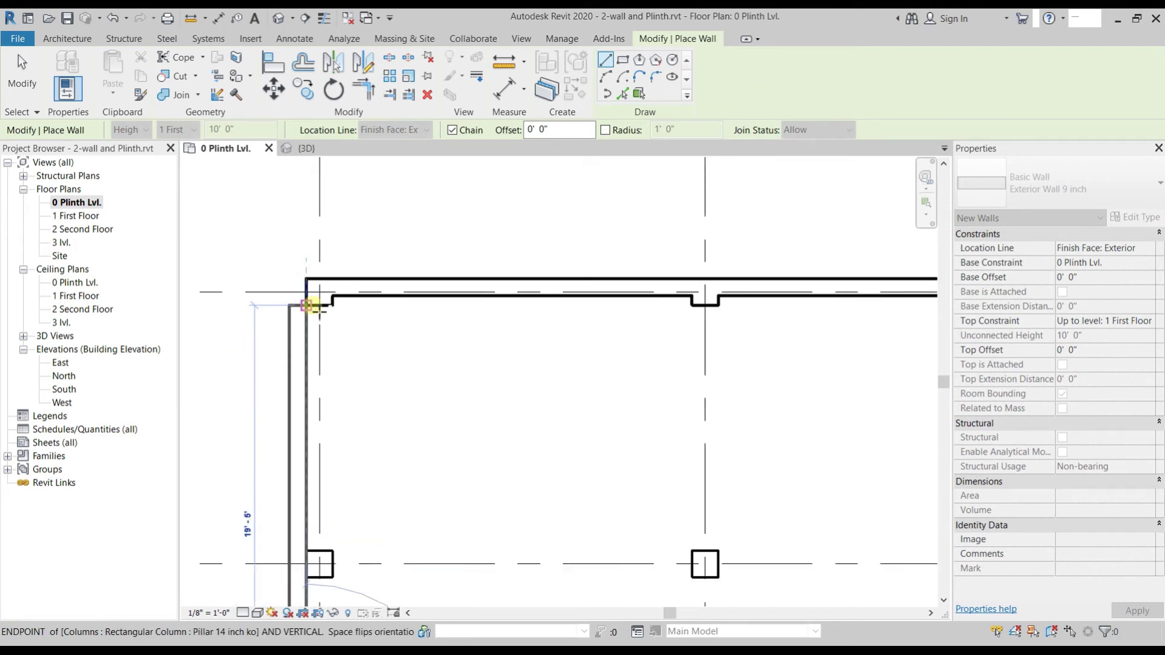
pyautogui.click(315, 305)
pyautogui.scroll(-2, 315, 297)
pyautogui.press('Escape')
pyautogui.press('Escape')
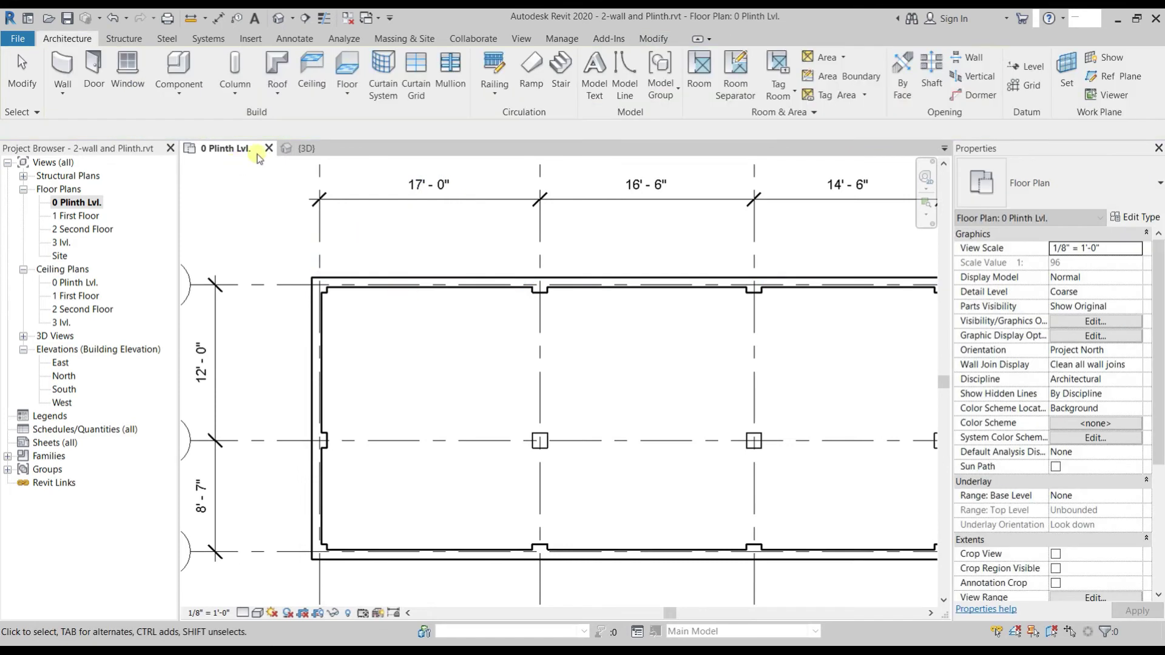
pyautogui.click(307, 148)
pyautogui.keyDown('shift'); pyautogui.moveTo(573, 338); pyautogui.dragTo(540, 509, button='middle'); pyautogui.keyUp('shift')
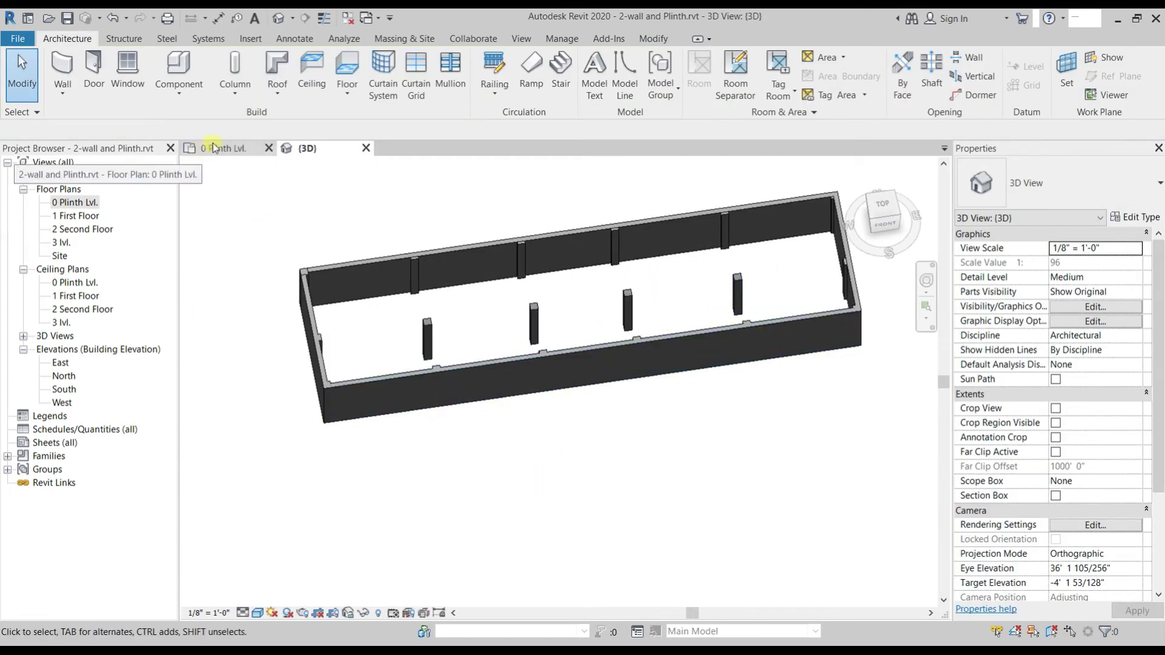
pyautogui.click(212, 148)
pyautogui.scroll(3, 383, 325)
pyautogui.scroll(1, 596, 364)
pyautogui.moveTo(597, 364); pyautogui.dragTo(650, 343, button='middle')
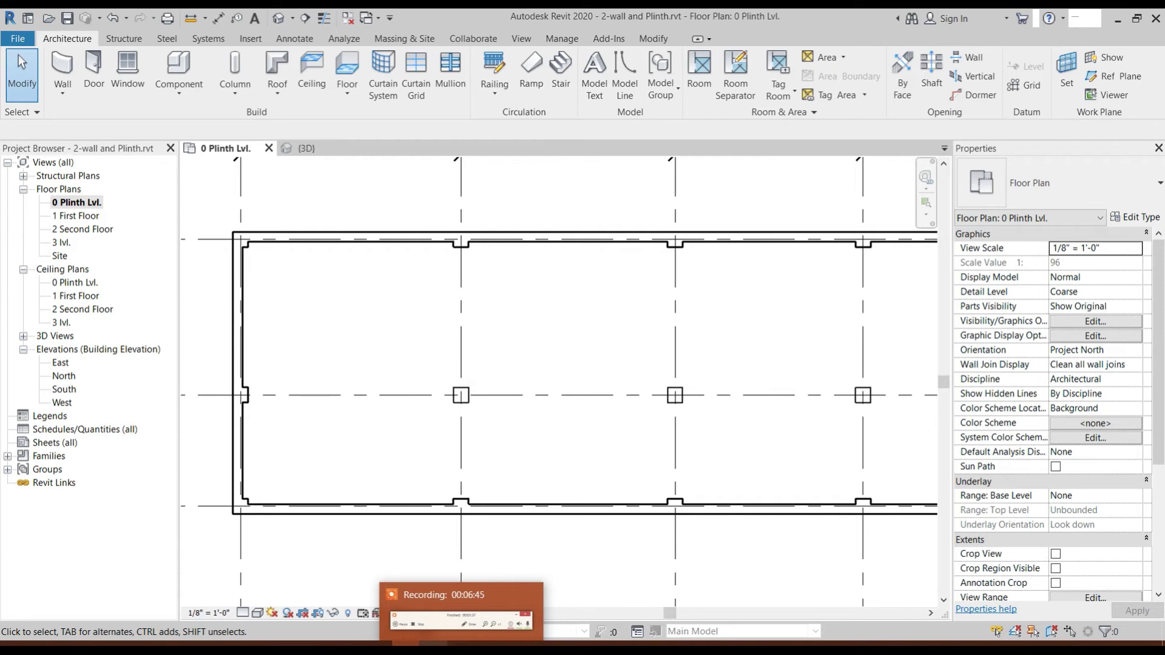
pyautogui.scroll(-1, 510, 307)
pyautogui.keyDown('ctrl'); pyautogui.scroll(-2, 522, 310); pyautogui.keyUp('ctrl')
pyautogui.keyDown('ctrl'); pyautogui.scroll(-1, 497, 471); pyautogui.keyUp('ctrl')
pyautogui.scroll(-2, 522, 400)
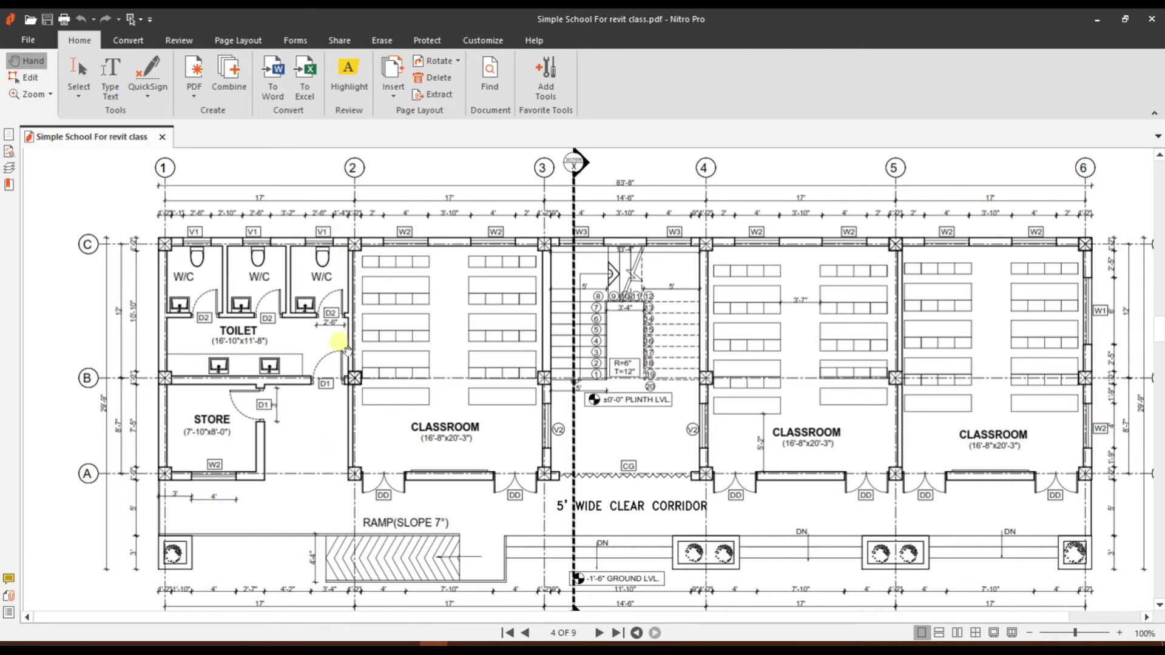
pyautogui.click(435, 568)
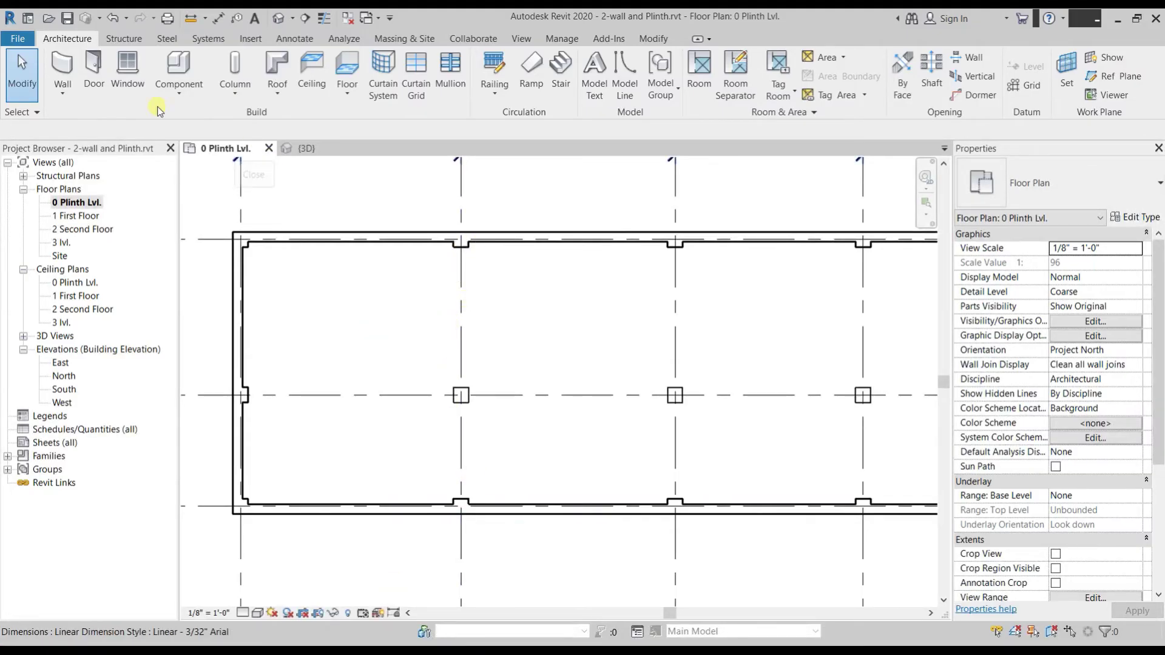
pyautogui.click(56, 102)
# Switch the wall tool to Generic - 5" with a Finish Face: Exterior location line
pyautogui.click(70, 125)
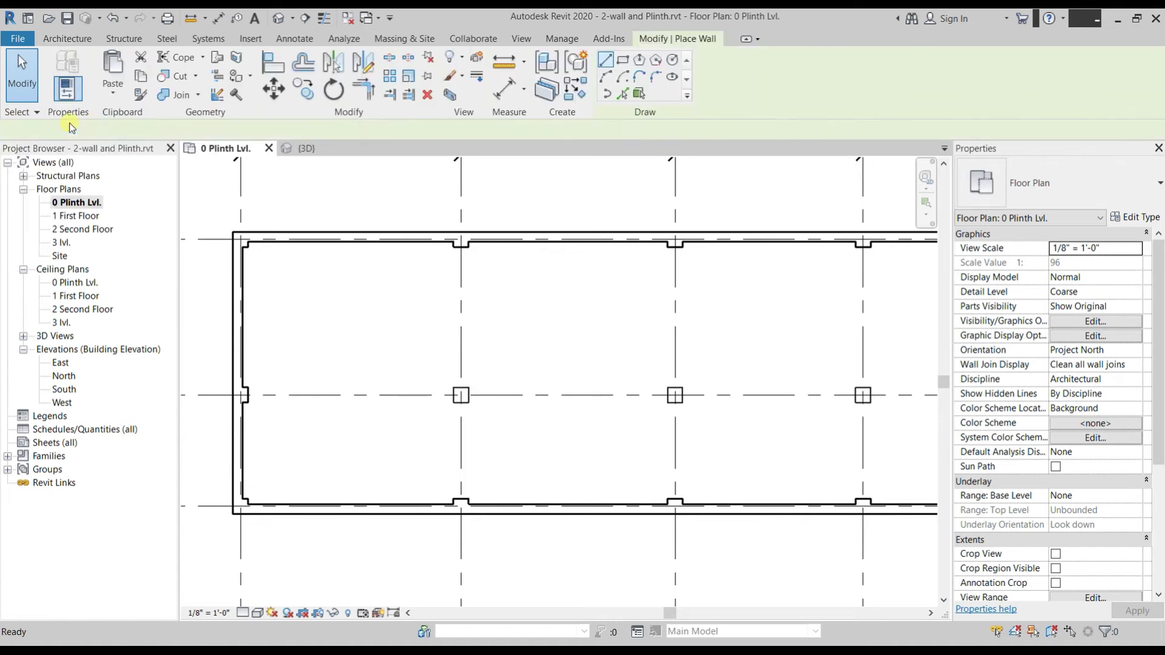
pyautogui.click(1024, 186)
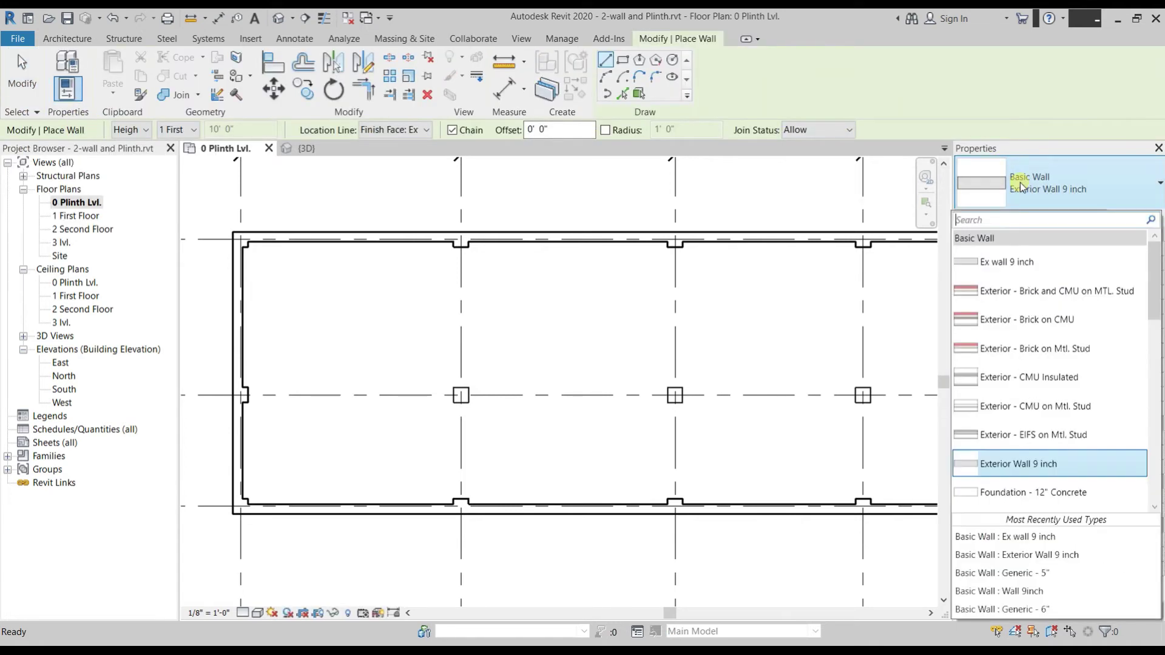
pyautogui.click(1048, 573)
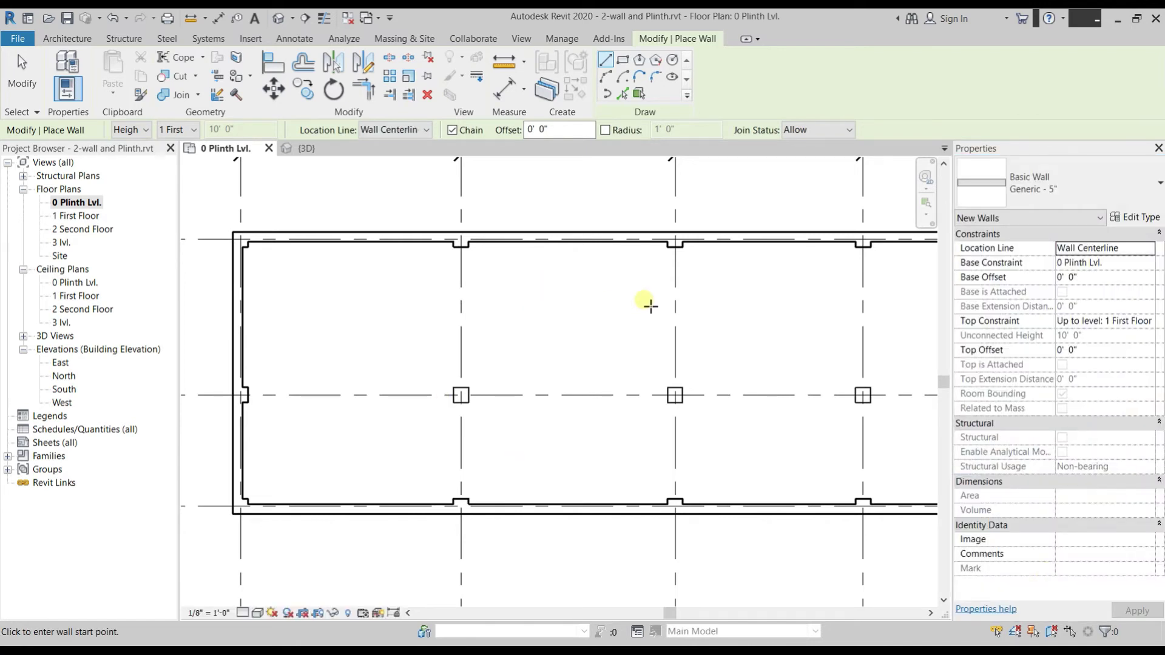
pyautogui.scroll(2, 496, 287)
pyautogui.click(443, 235)
pyautogui.scroll(1, 425, 385)
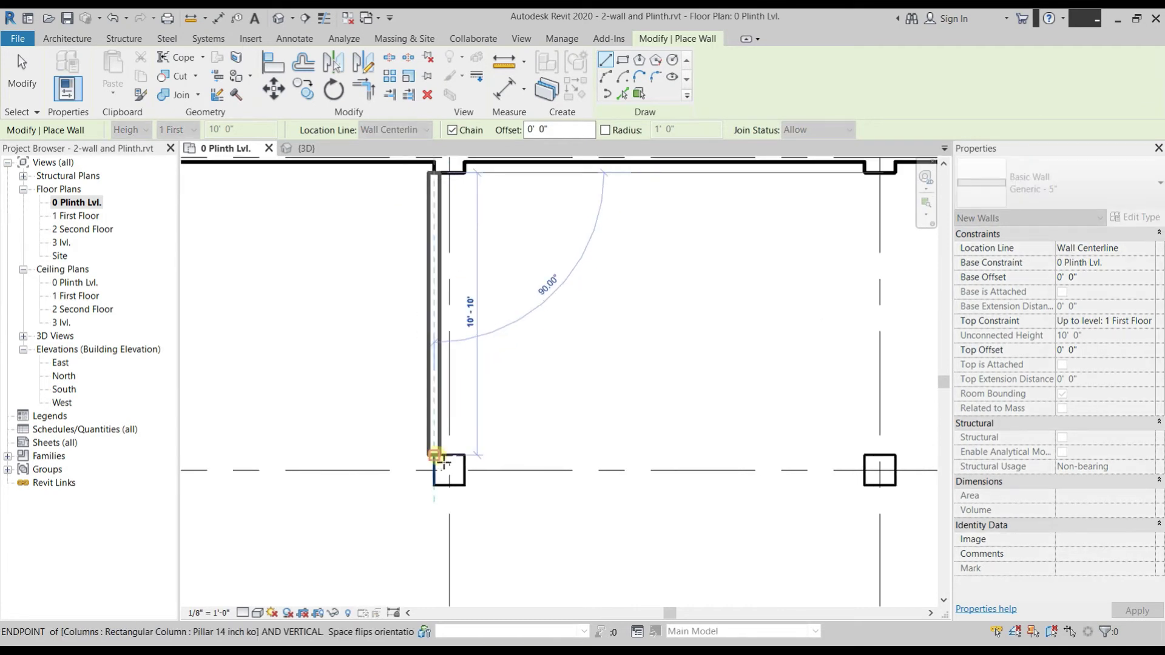
pyautogui.press('Escape')
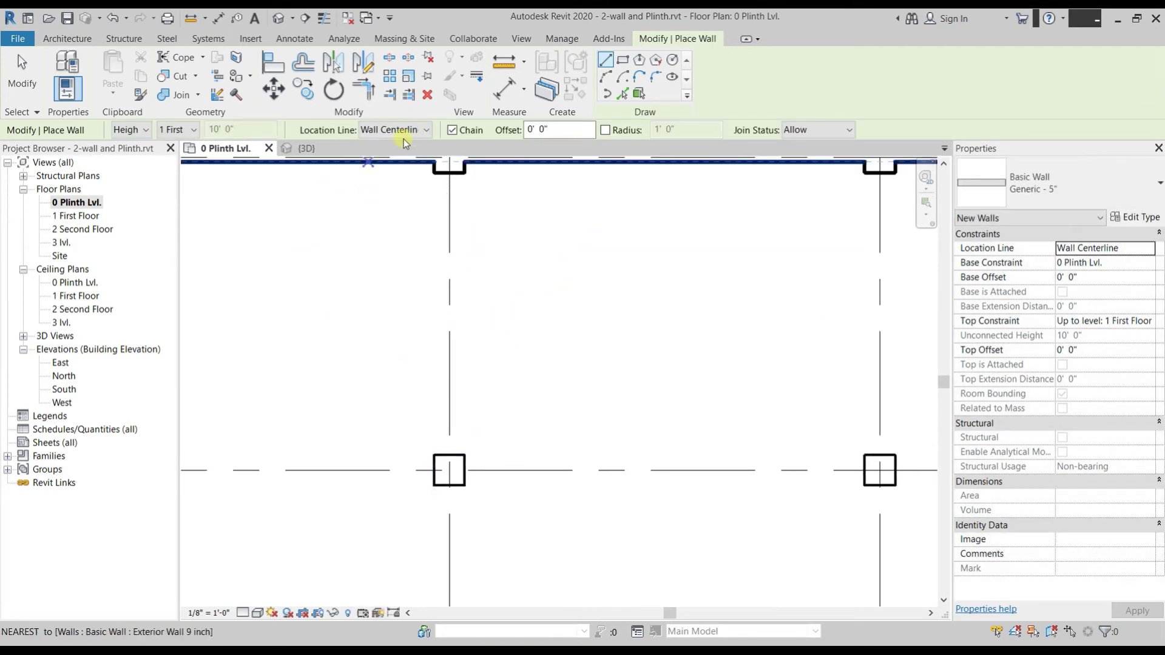
pyautogui.click(405, 131)
pyautogui.click(398, 169)
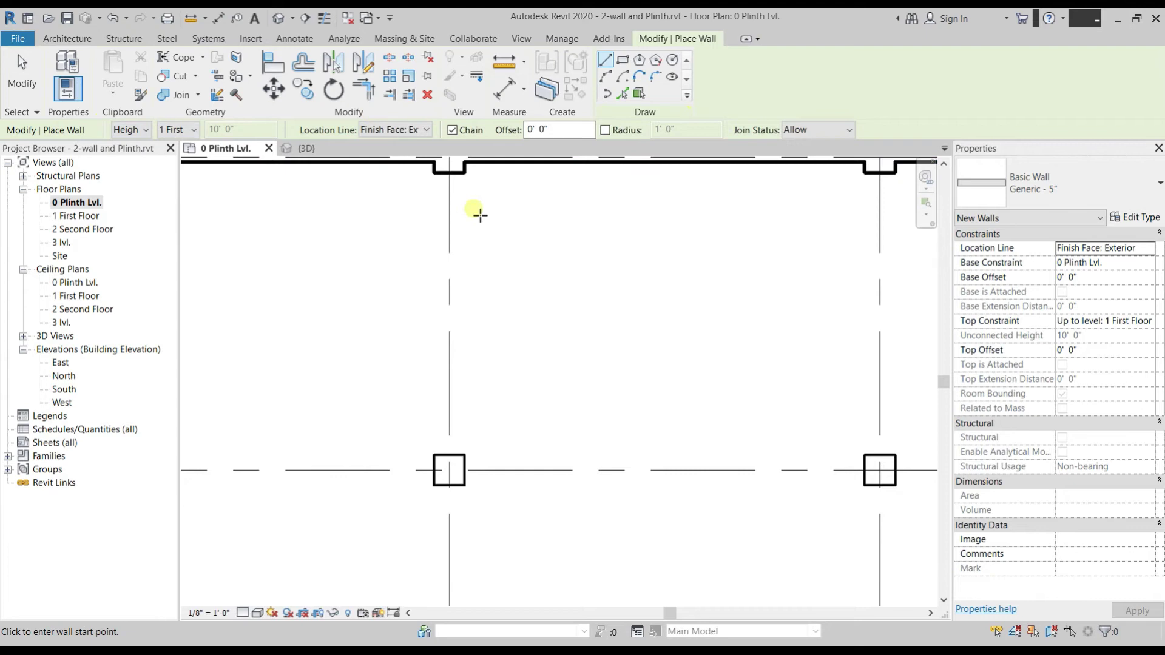
# Draw the 5-inch partition from the top exterior wall down to the bottom wall column
pyautogui.click(444, 185)
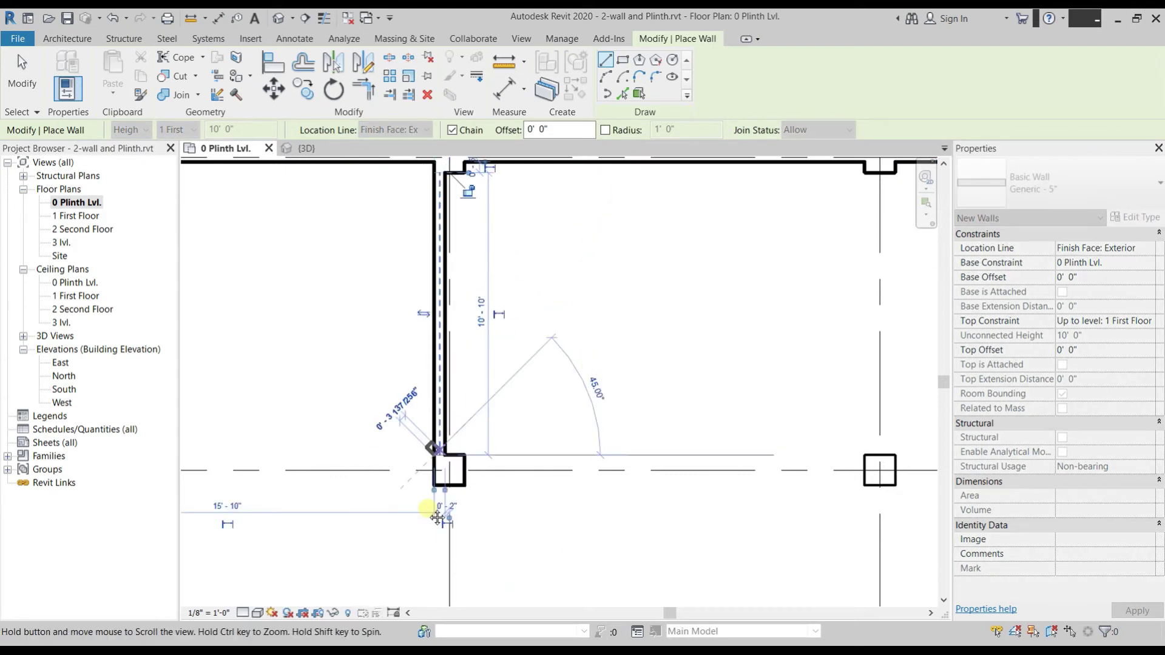
pyautogui.moveTo(463, 577); pyautogui.dragTo(457, 260, button='middle')
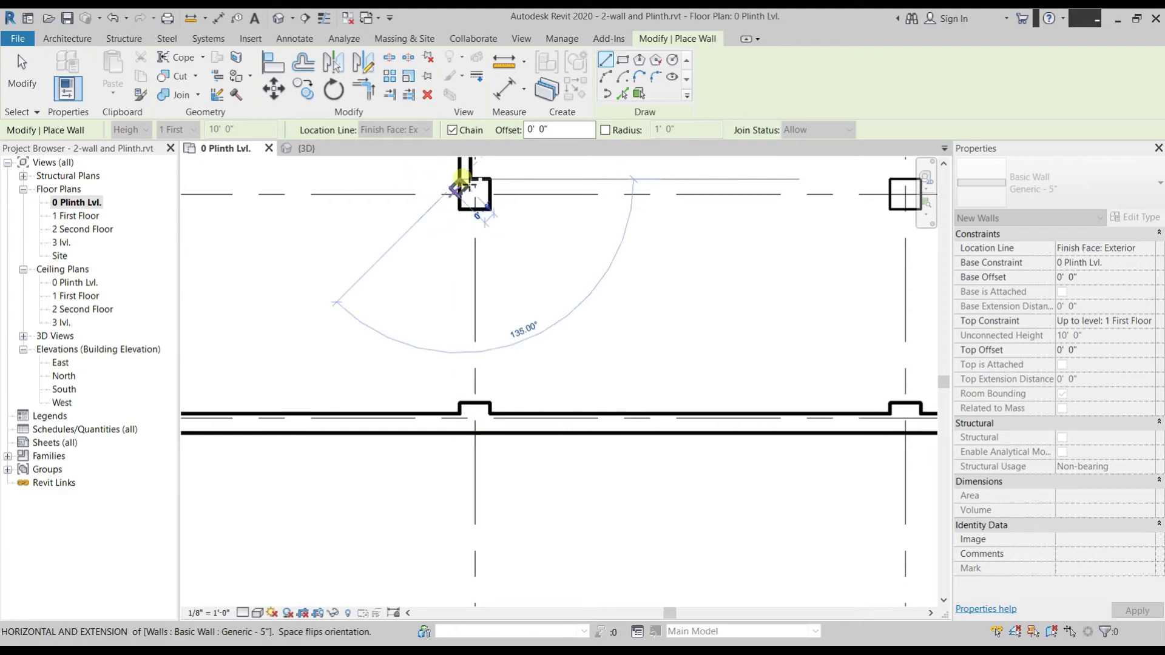
pyautogui.scroll(3, 464, 182)
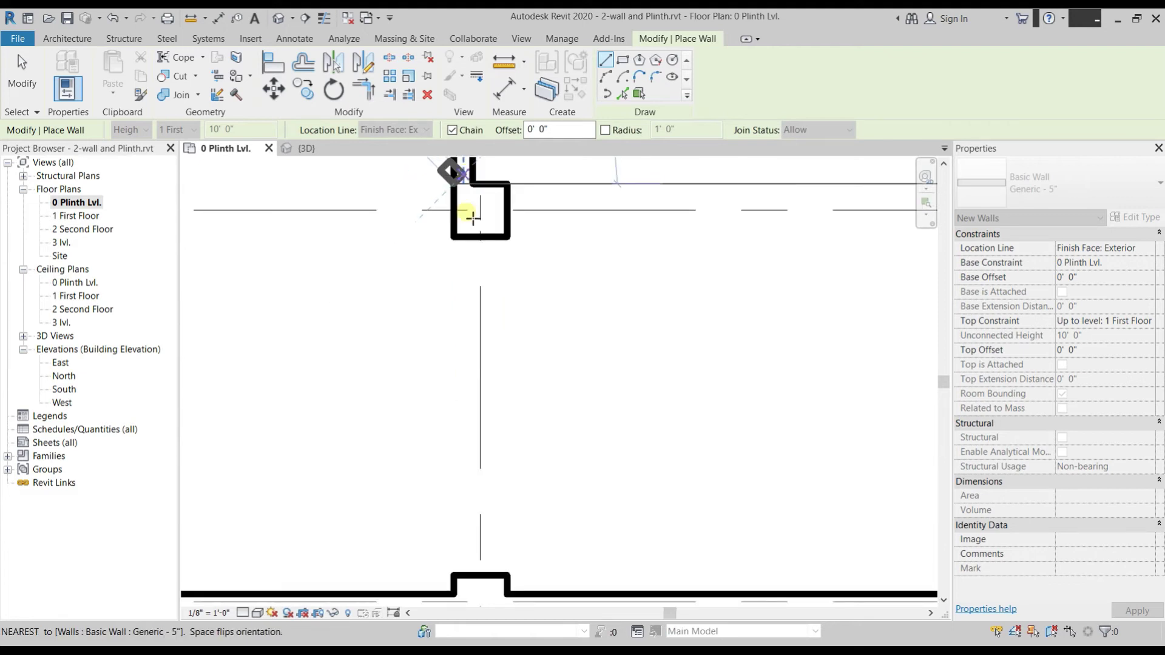
pyautogui.click(455, 574)
pyautogui.scroll(-2, 364, 281)
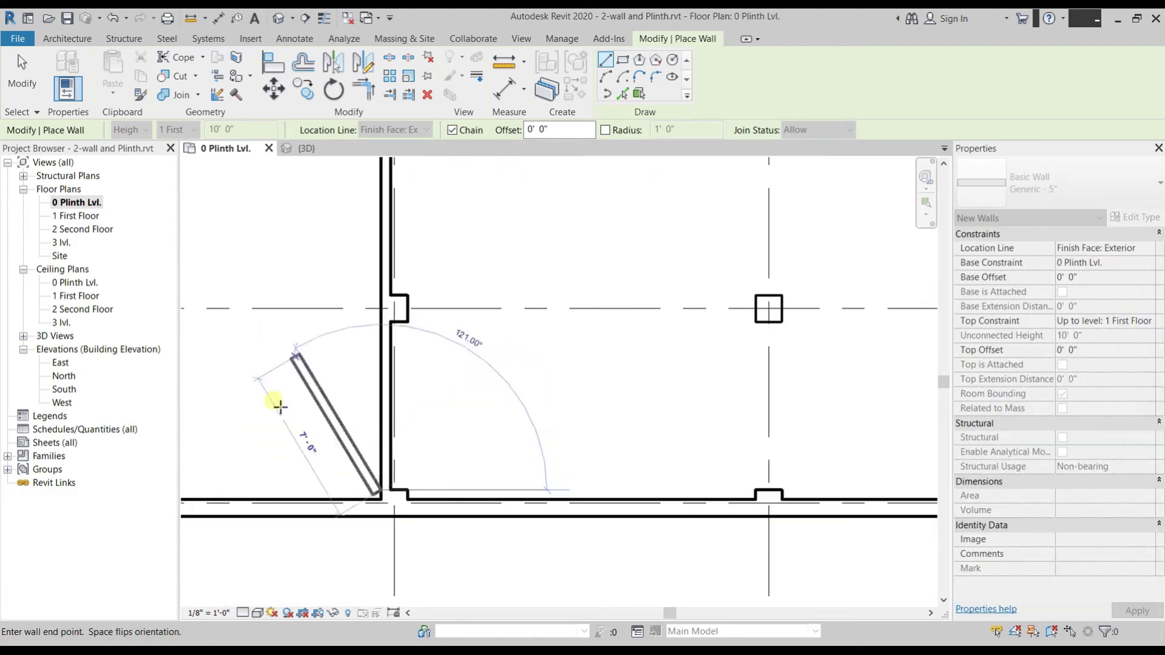
pyautogui.scroll(-2, 534, 377)
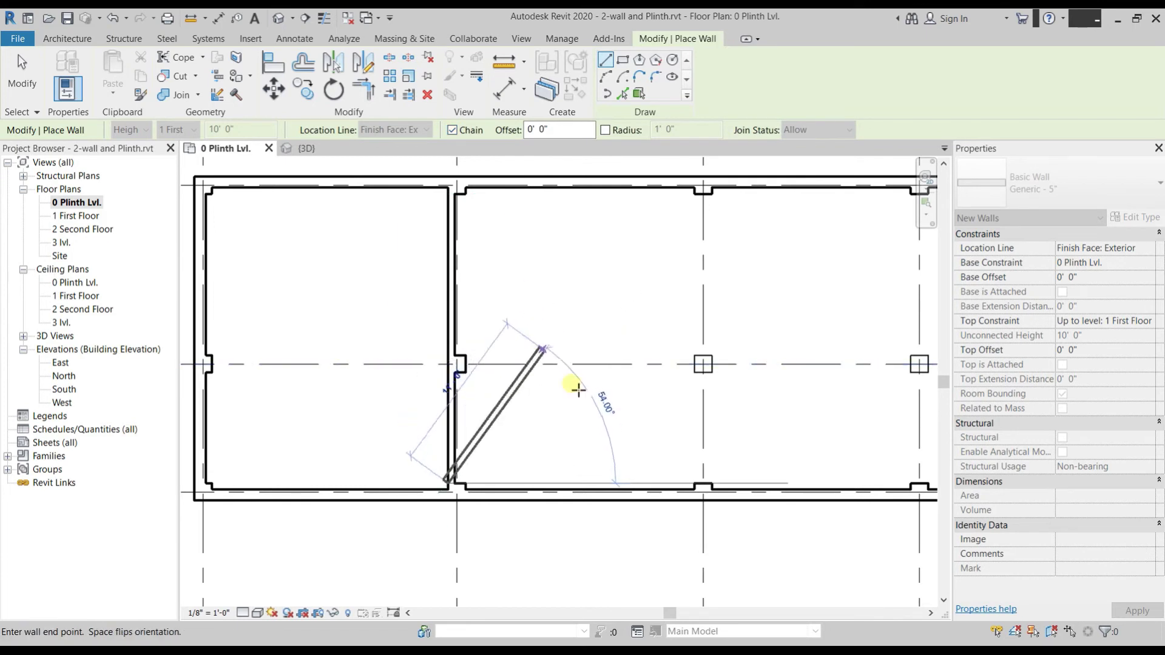
pyautogui.press('Escape')
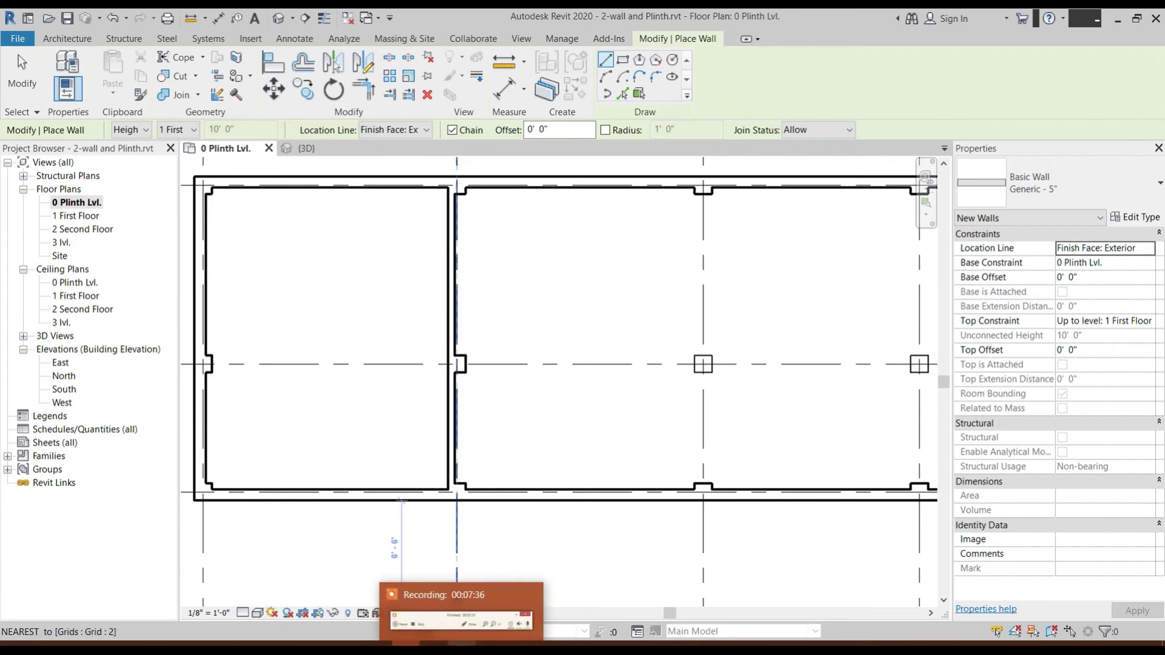
pyautogui.hotkey('alt', 'Tab')
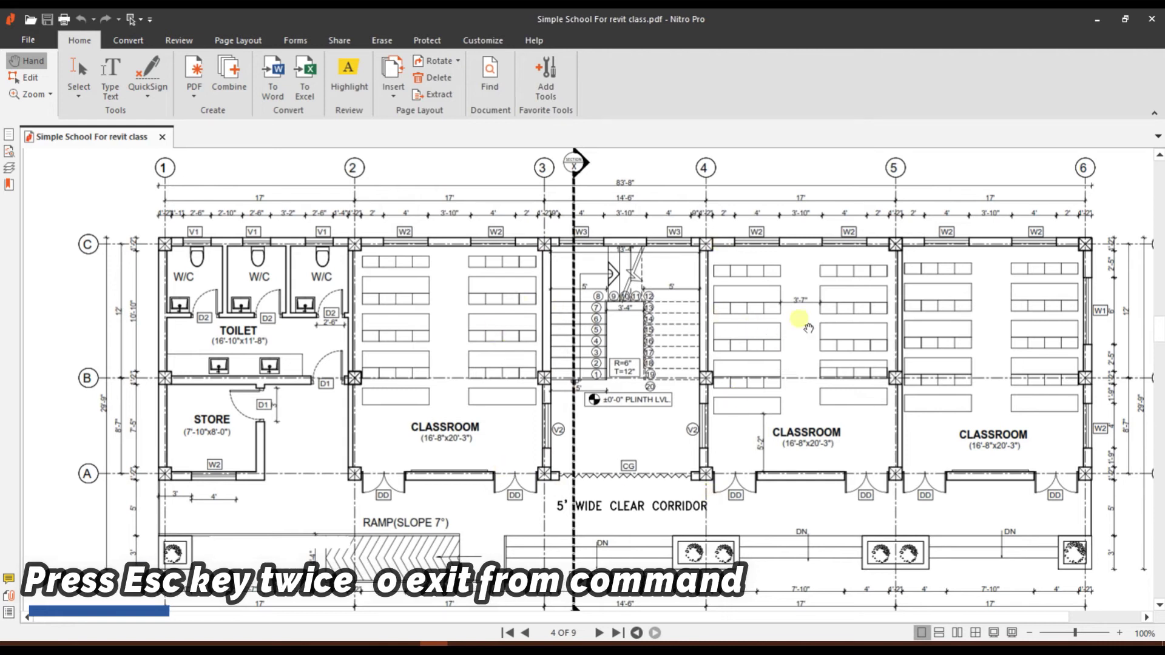
# Compare the right-hand bays of the school floor-plan PDF with the Revit plinth plan
pyautogui.moveTo(769, 326); pyautogui.dragTo(691, 317)
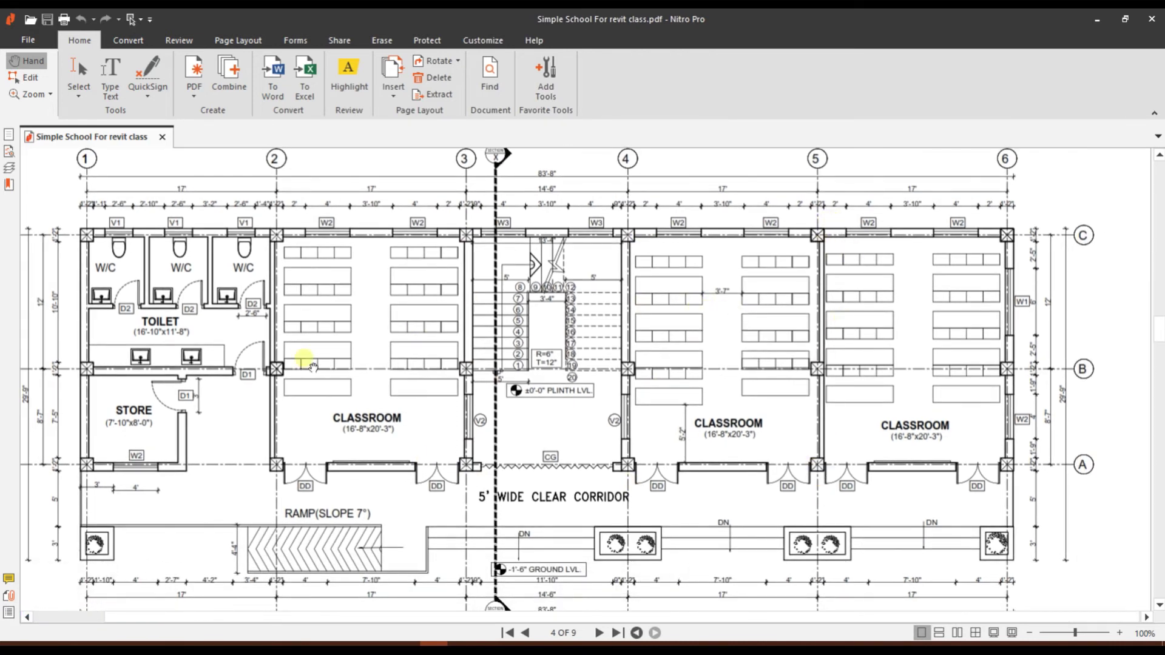
pyautogui.click(1112, 20)
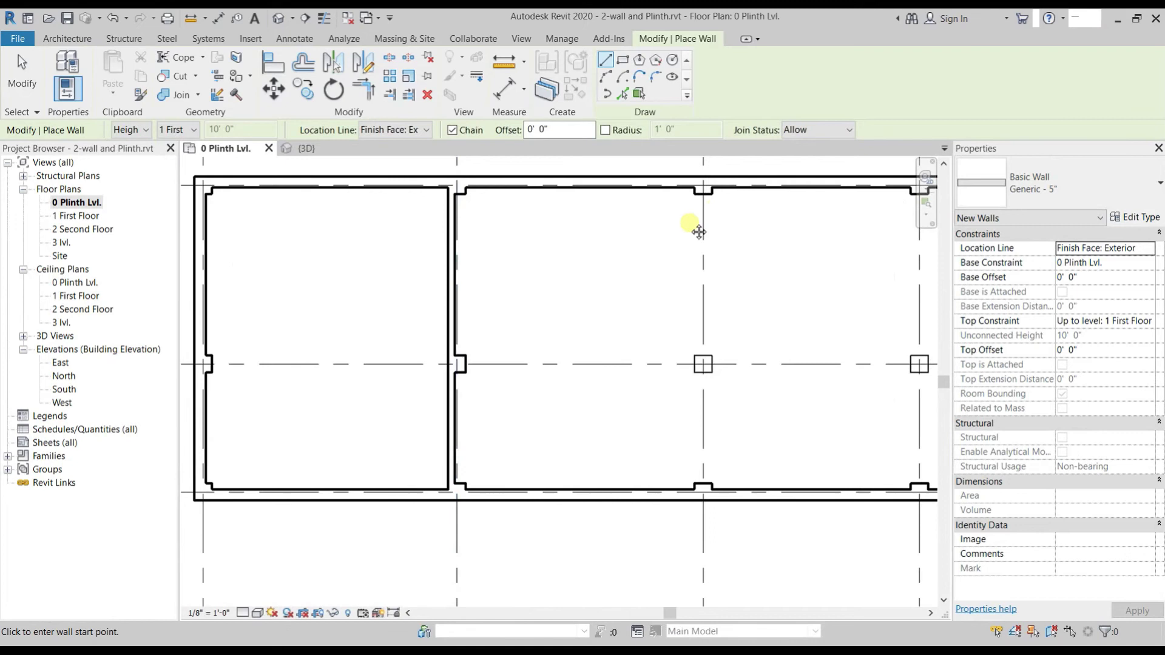
pyautogui.scroll(-1, 437, 305)
pyautogui.scroll(-2, 448, 386)
pyautogui.moveTo(447, 385)
pyautogui.mouseDown(button='middle')
pyautogui.moveTo(721, 307)
pyautogui.moveTo(476, 350)
pyautogui.mouseUp(button='middle')
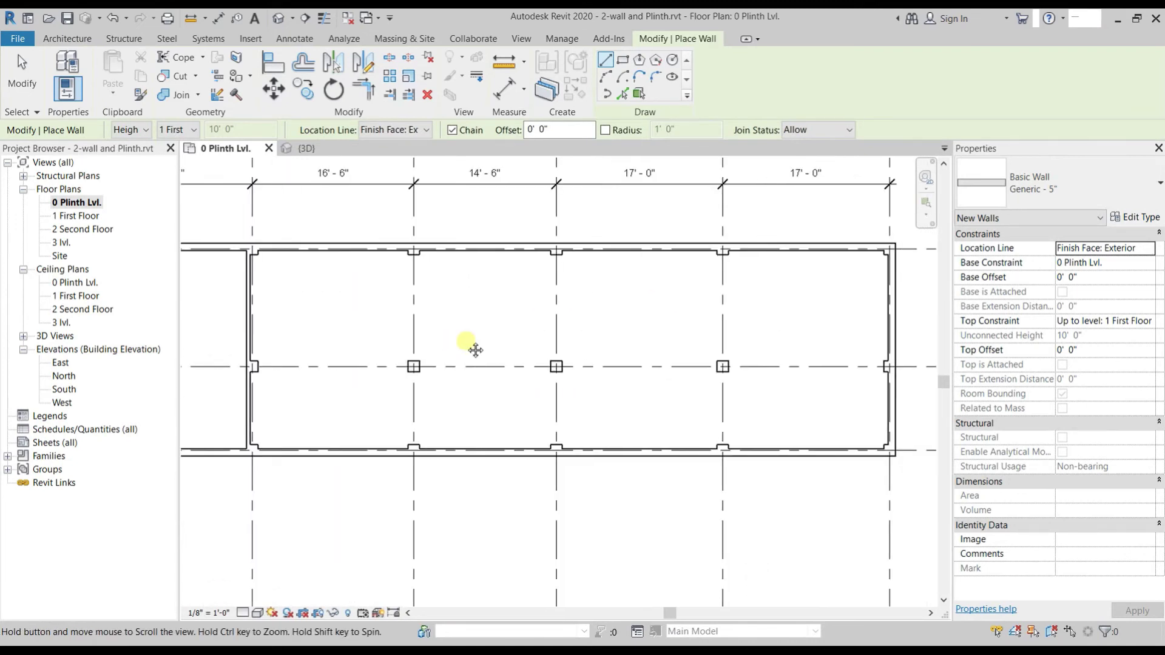
pyautogui.scroll(-1, 475, 350)
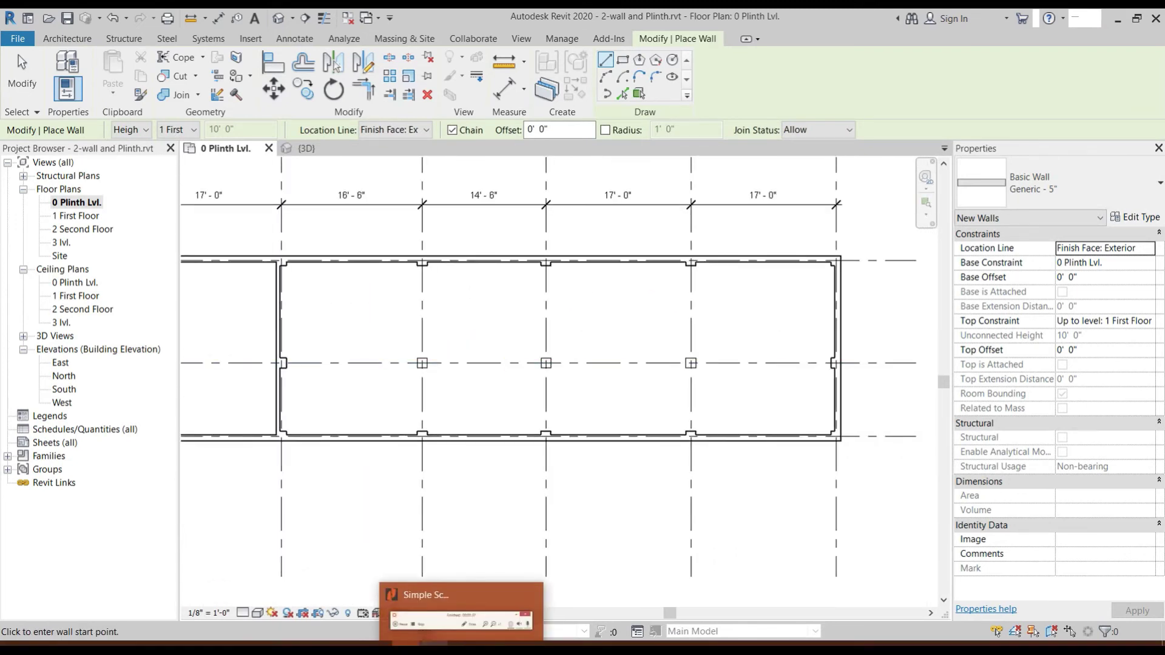
pyautogui.click(461, 619)
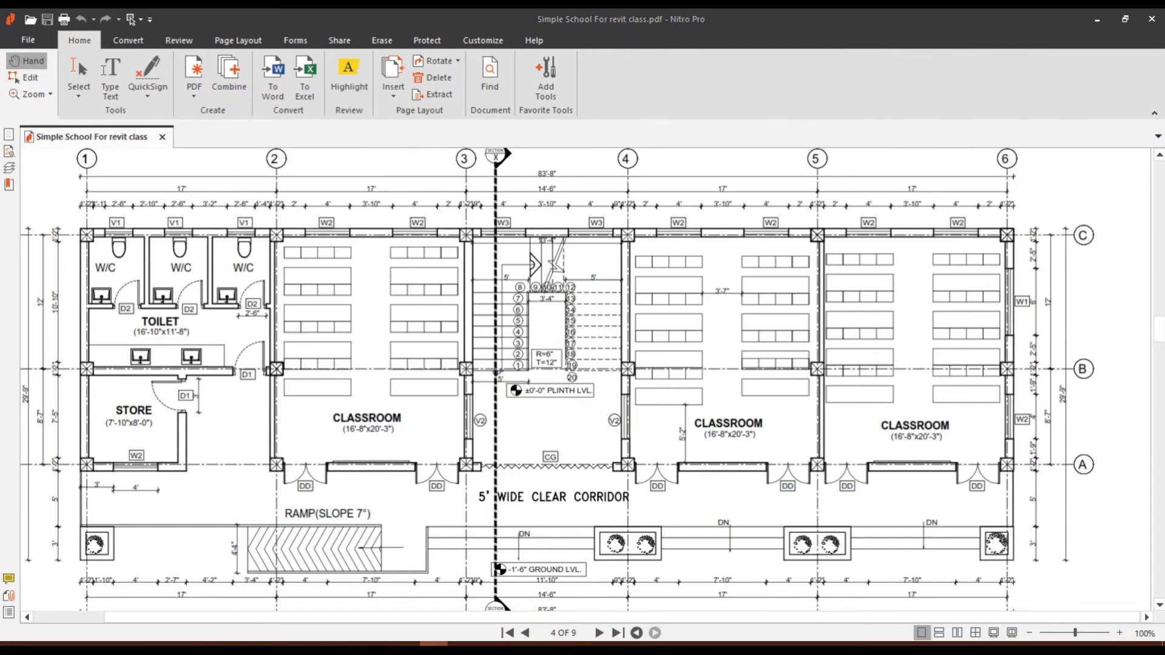
pyautogui.hotkey('alt', 'Tab')
pyautogui.moveTo(476, 330); pyautogui.dragTo(513, 325, button='middle')
# Draw a second Generic - 5" partition dividing the two right-hand classrooms
pyautogui.scroll(-1, 449, 302)
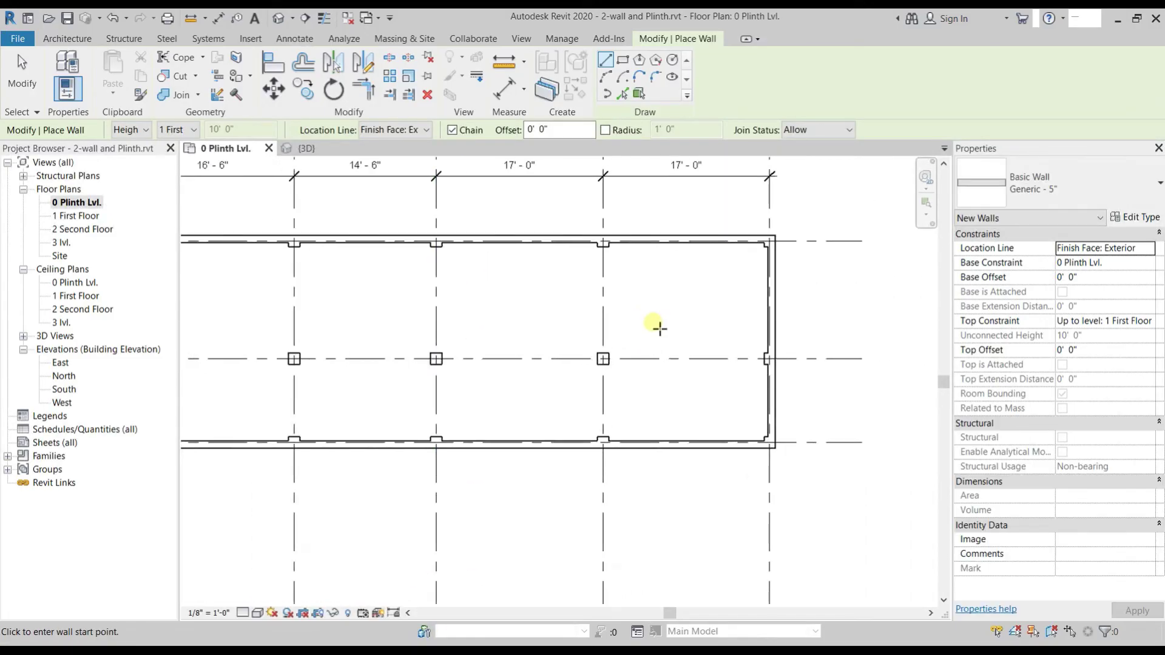
pyautogui.scroll(2, 643, 303)
pyautogui.click(580, 201)
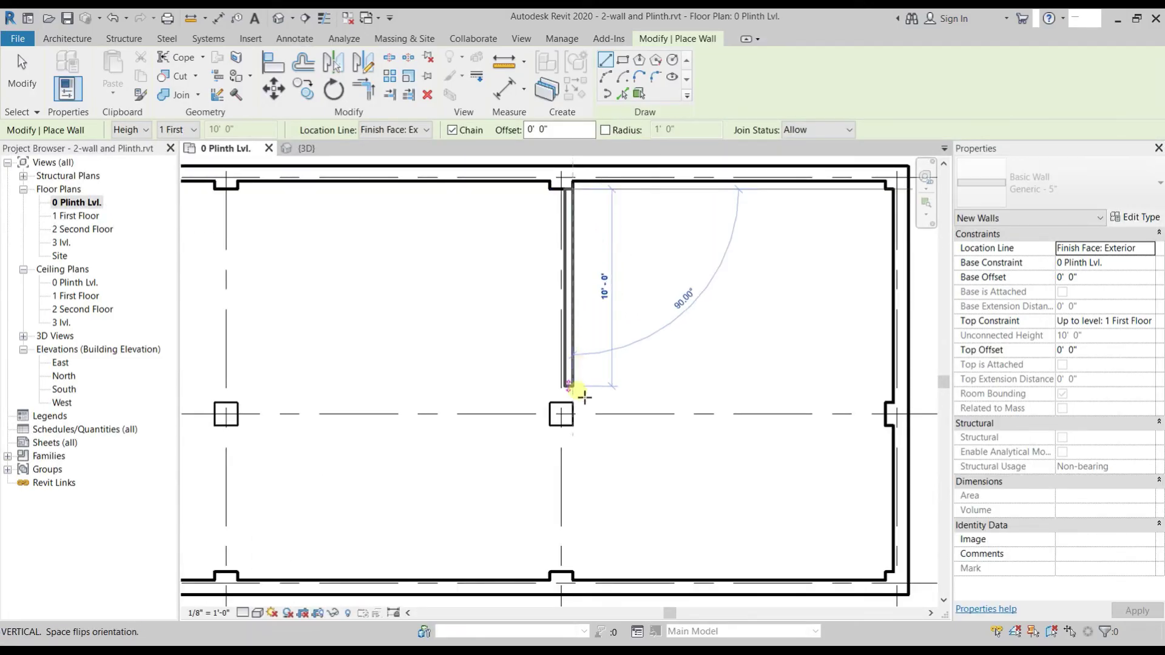
pyautogui.click(572, 570)
pyautogui.scroll(-2, 416, 416)
pyautogui.scroll(2, 683, 351)
pyautogui.moveTo(682, 351); pyautogui.dragTo(619, 408, button='middle')
# Cancel the stray diagonal wall preview and bring up the wall type list
pyautogui.scroll(-2, 610, 396)
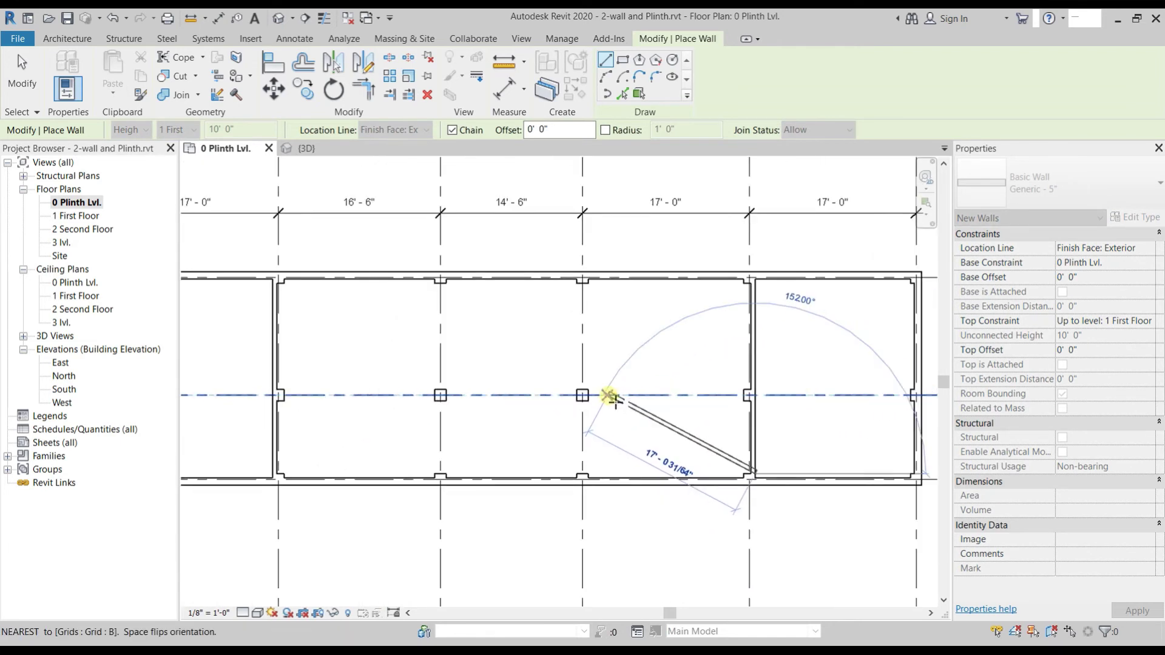
pyautogui.press('Escape')
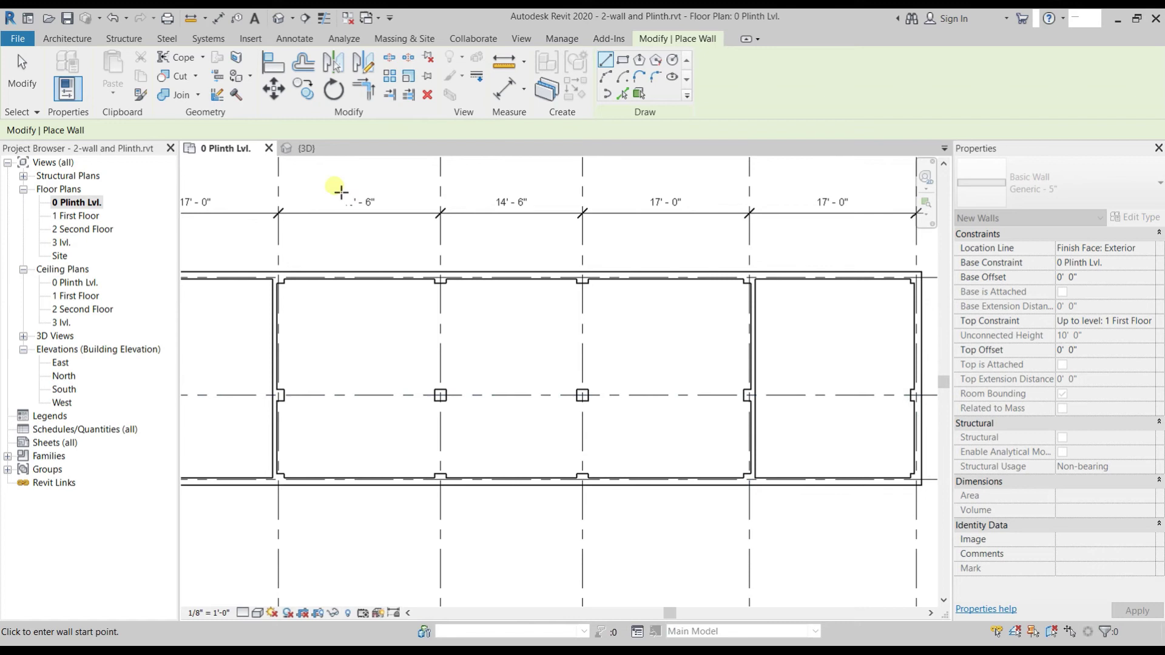
pyautogui.click(1078, 185)
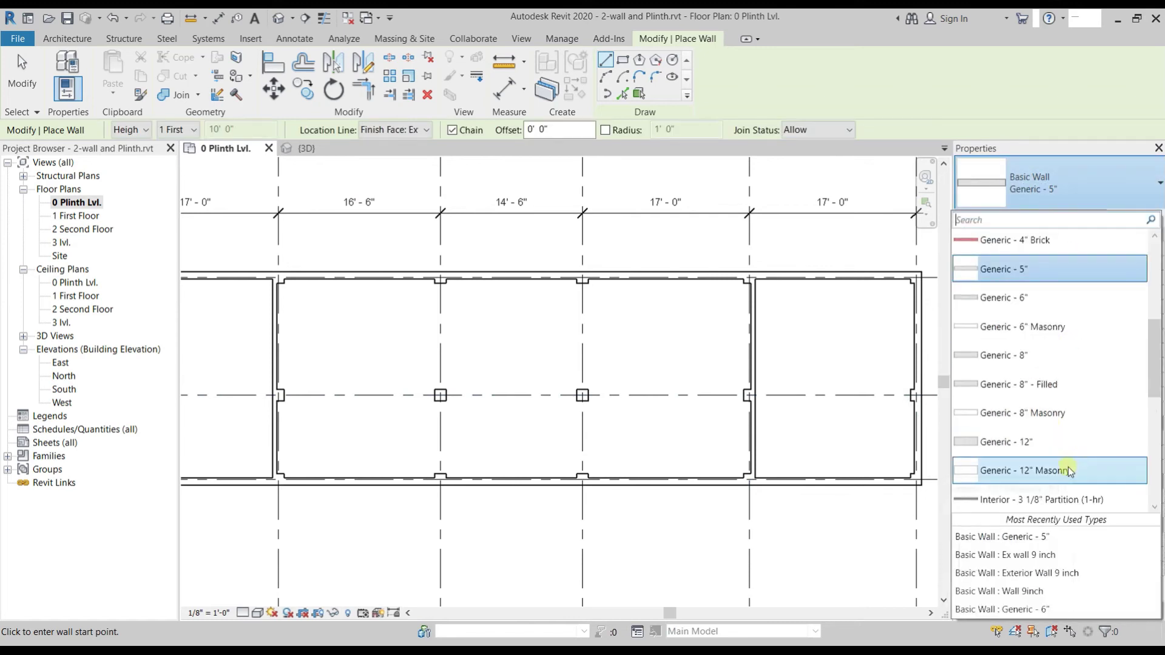
# Draw the first Wall 9inch partition from the upper-wall column down to the lower wall
pyautogui.click(1061, 592)
pyautogui.scroll(2, 450, 312)
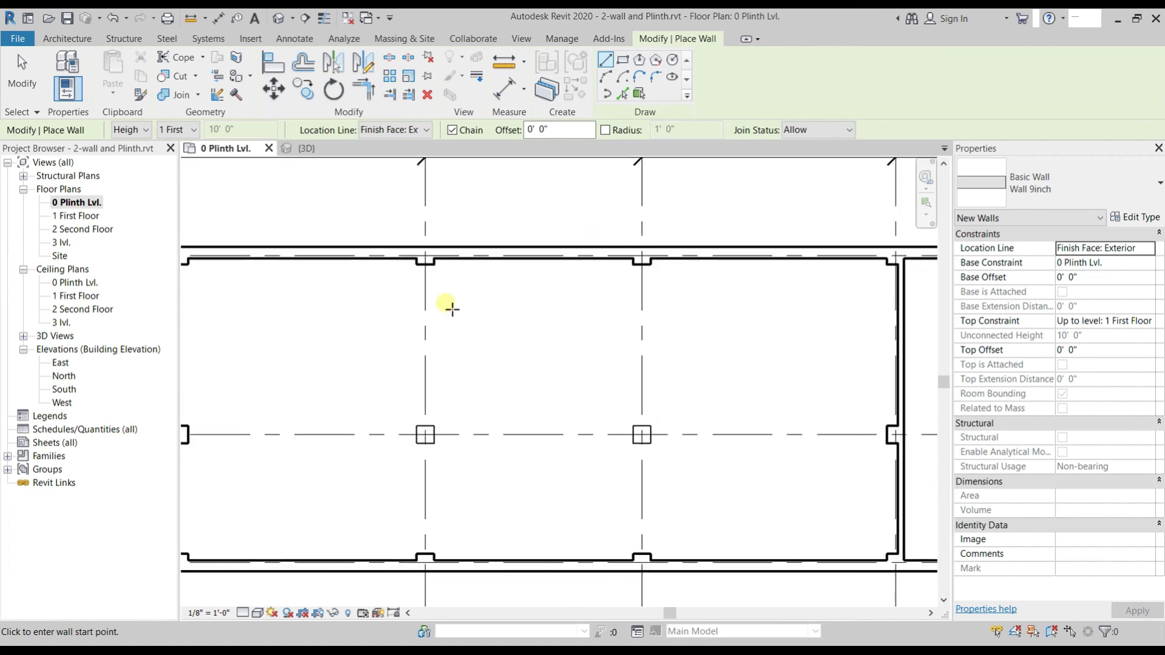
pyautogui.click(432, 266)
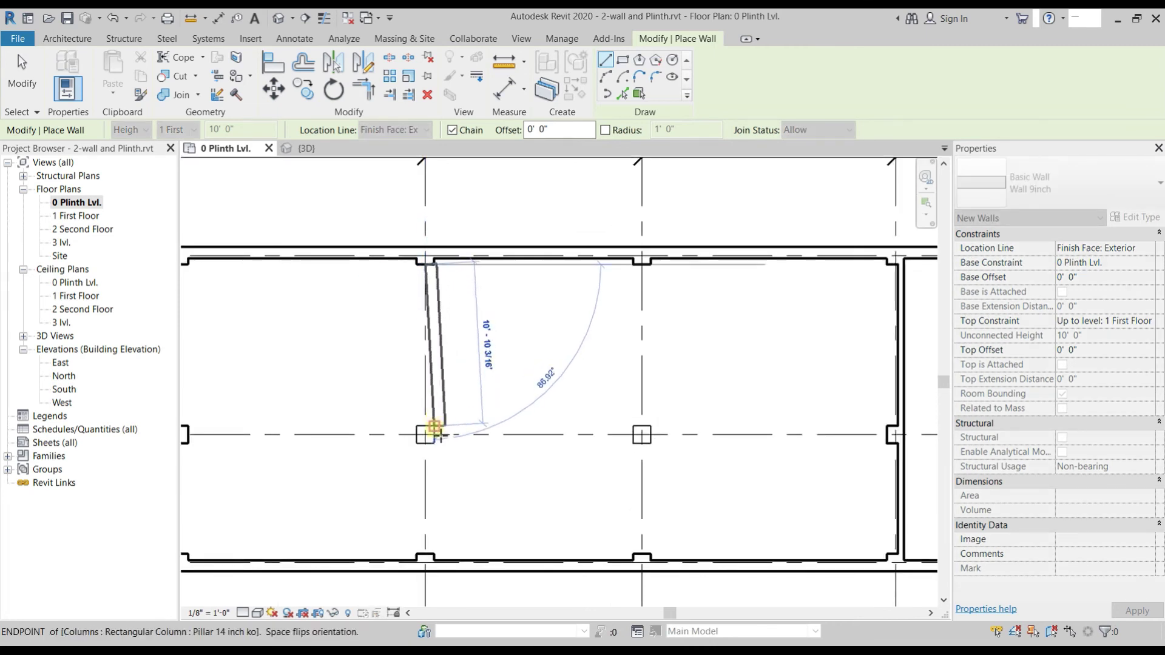
pyautogui.scroll(-1, 432, 555)
pyautogui.click(432, 556)
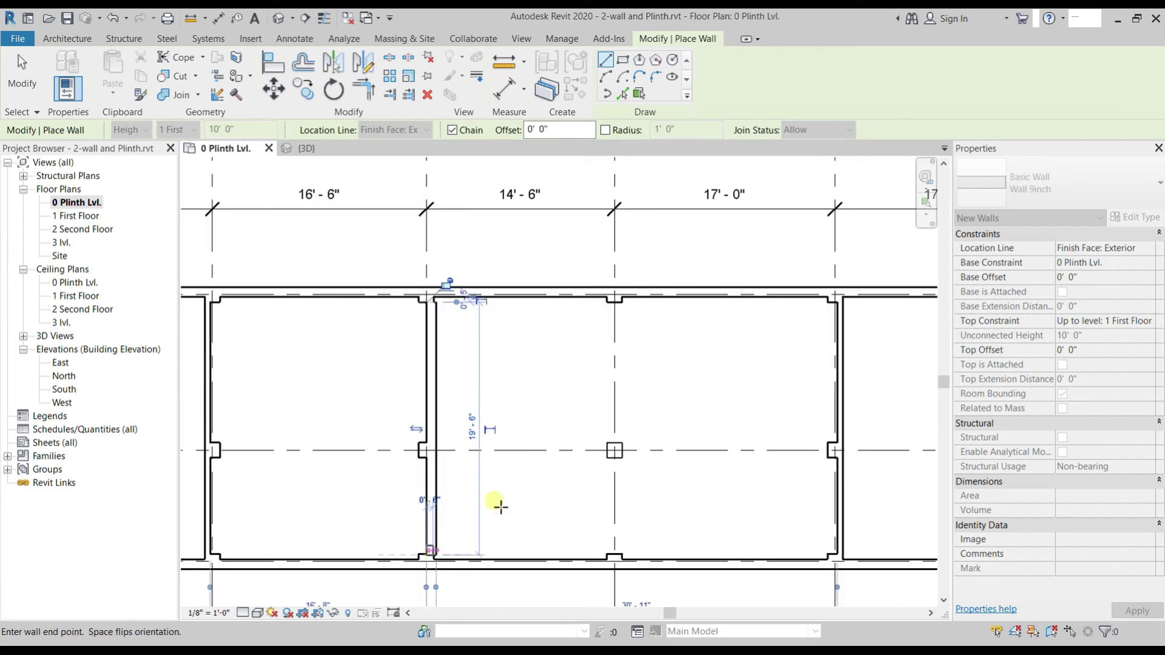
pyautogui.press('Escape')
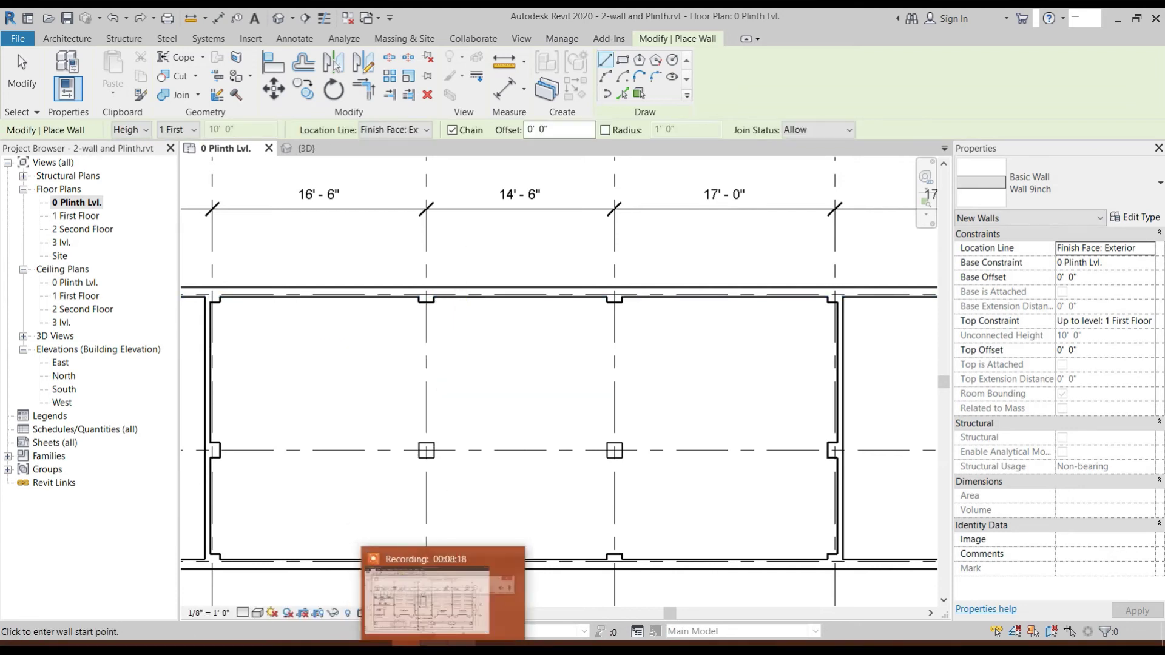
pyautogui.click(433, 592)
pyautogui.hotkey('alt', 'Tab')
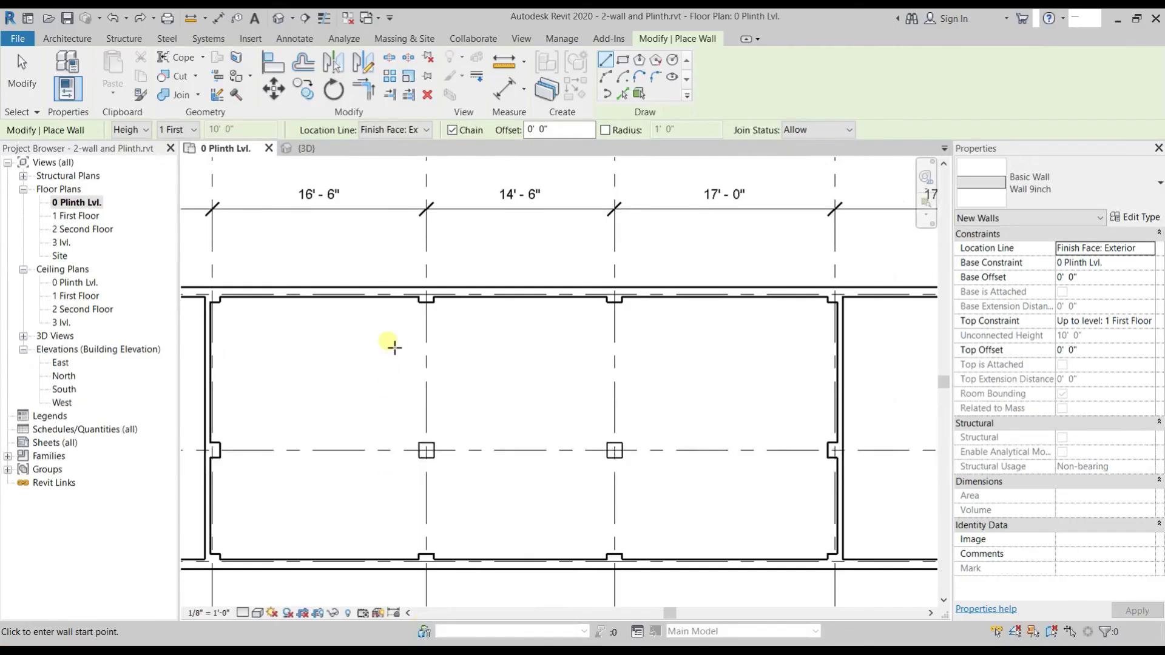
# Draw a second 9-inch partition from the upper wall to the lower wall in the next bay
pyautogui.scroll(2, 413, 330)
pyautogui.click(459, 302)
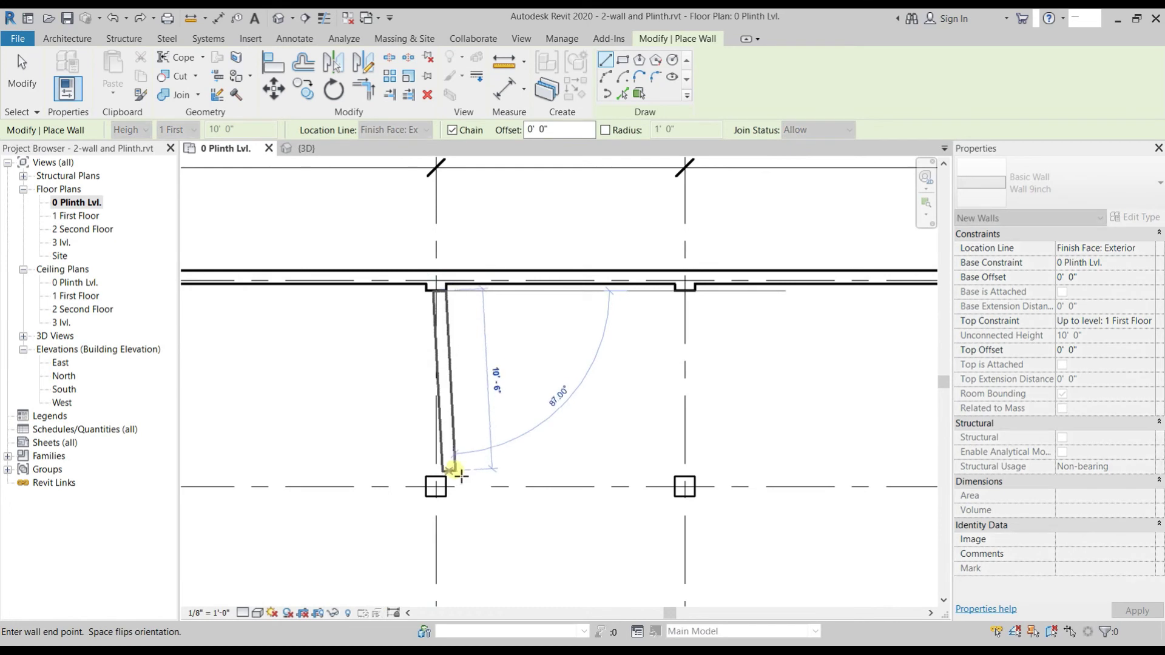
pyautogui.moveTo(452, 522); pyautogui.dragTo(442, 406, button='middle')
pyautogui.click(442, 442)
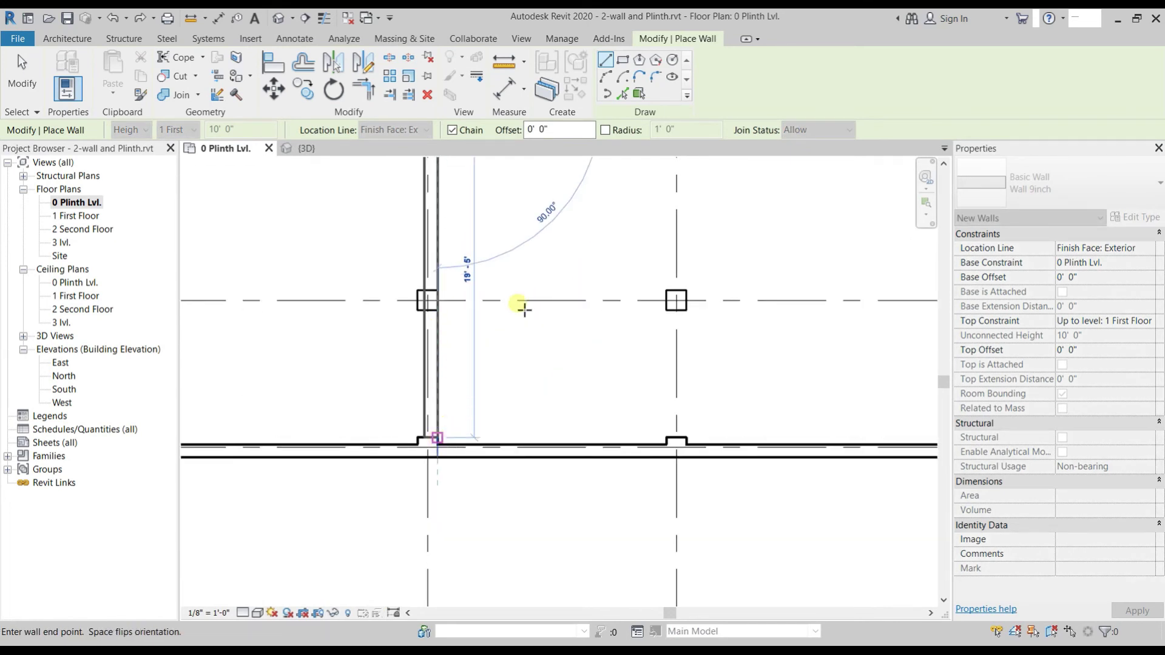
pyautogui.moveTo(533, 189); pyautogui.dragTo(482, 351, button='middle')
pyautogui.press('Escape')
# Add a third 9-inch partition in the next bay and recheck the plan against the school PDF
pyautogui.click(634, 267)
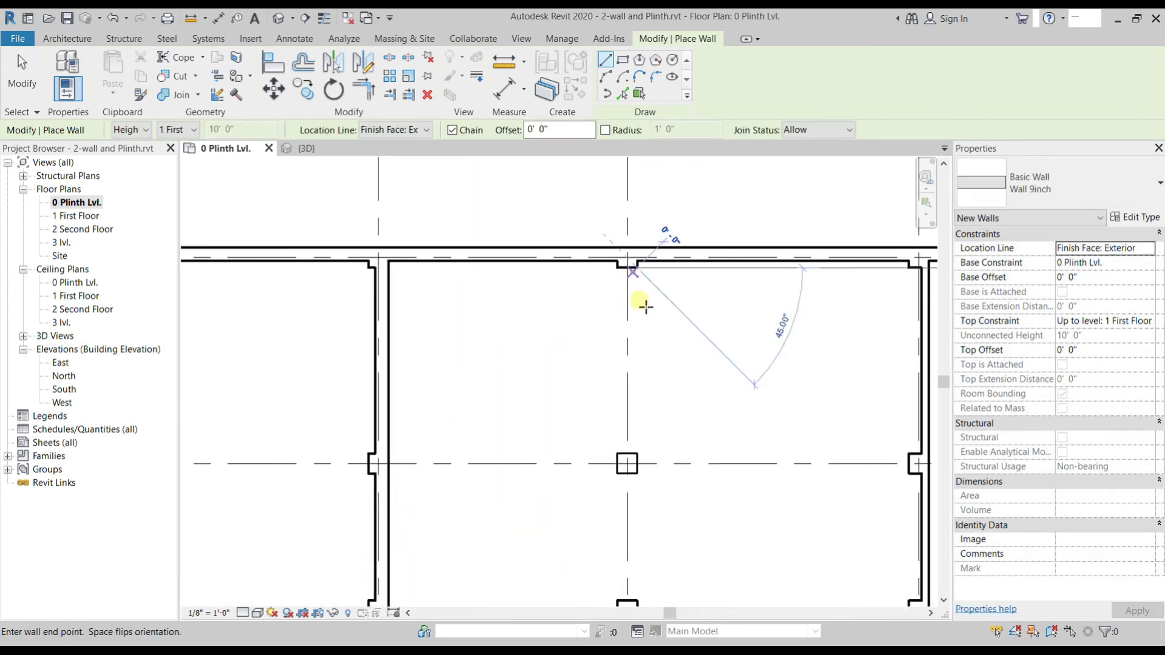
pyautogui.scroll(-1, 632, 364)
pyautogui.moveTo(634, 513); pyautogui.dragTo(638, 408, button='middle')
pyautogui.click(626, 423)
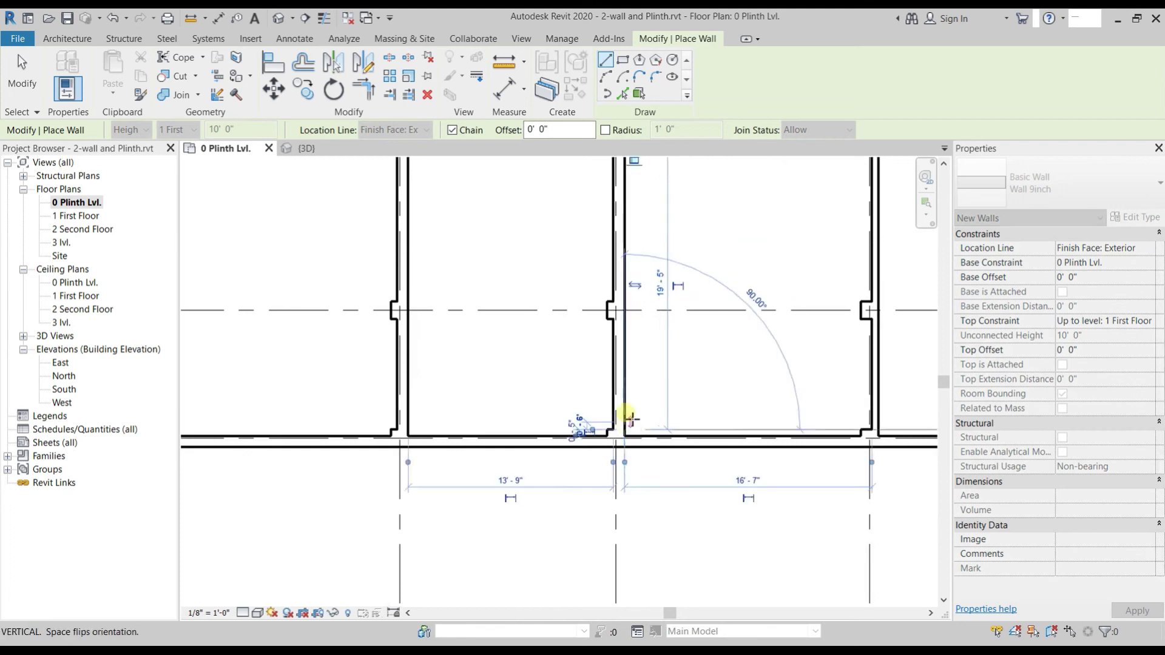
pyautogui.press('Escape')
pyautogui.scroll(-2, 603, 304)
pyautogui.moveTo(604, 304)
pyautogui.mouseDown(button='middle')
pyautogui.moveTo(636, 325)
pyautogui.moveTo(418, 344)
pyautogui.mouseUp(button='middle')
pyautogui.press('Escape')
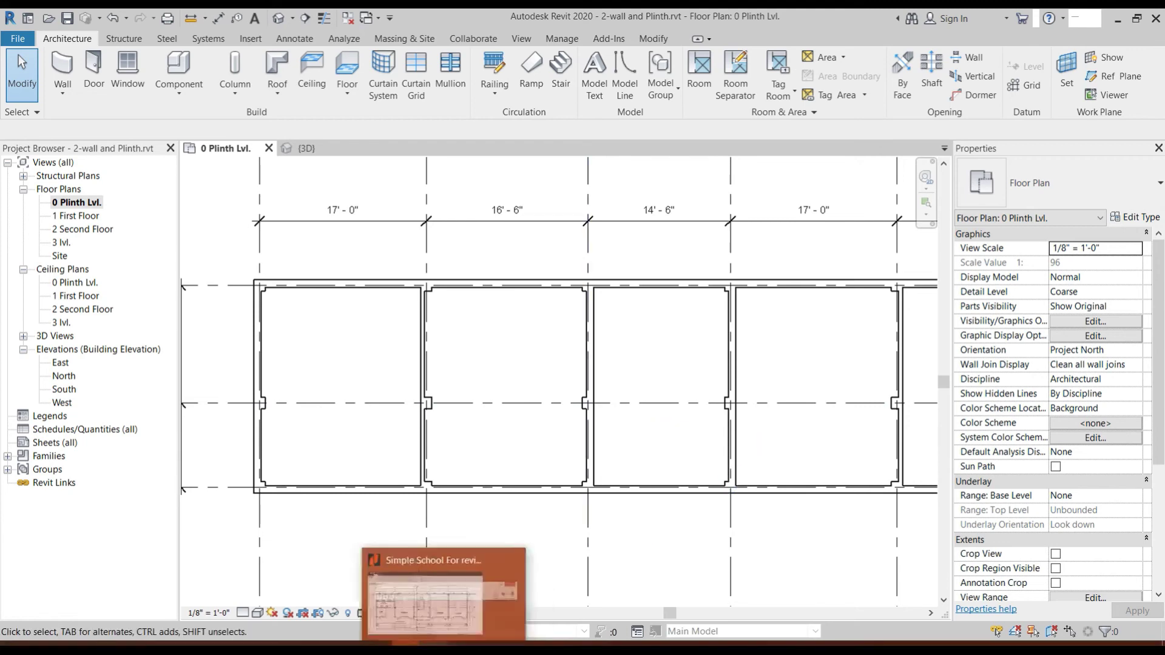
pyautogui.click(434, 644)
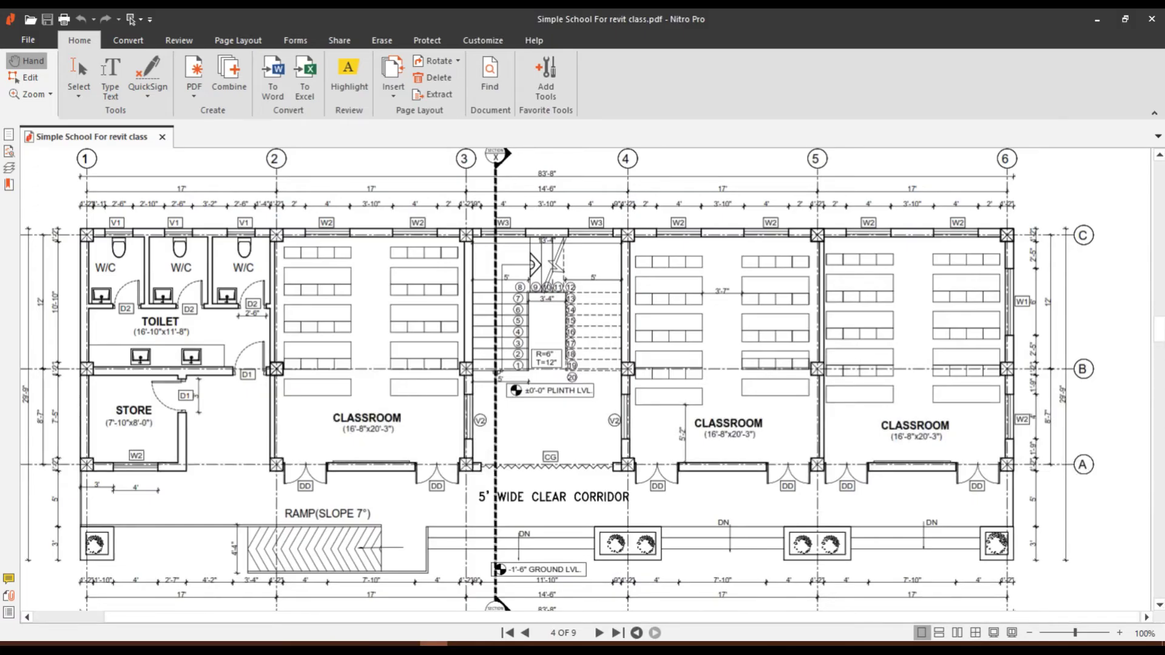
pyautogui.hotkey('alt', 'Tab')
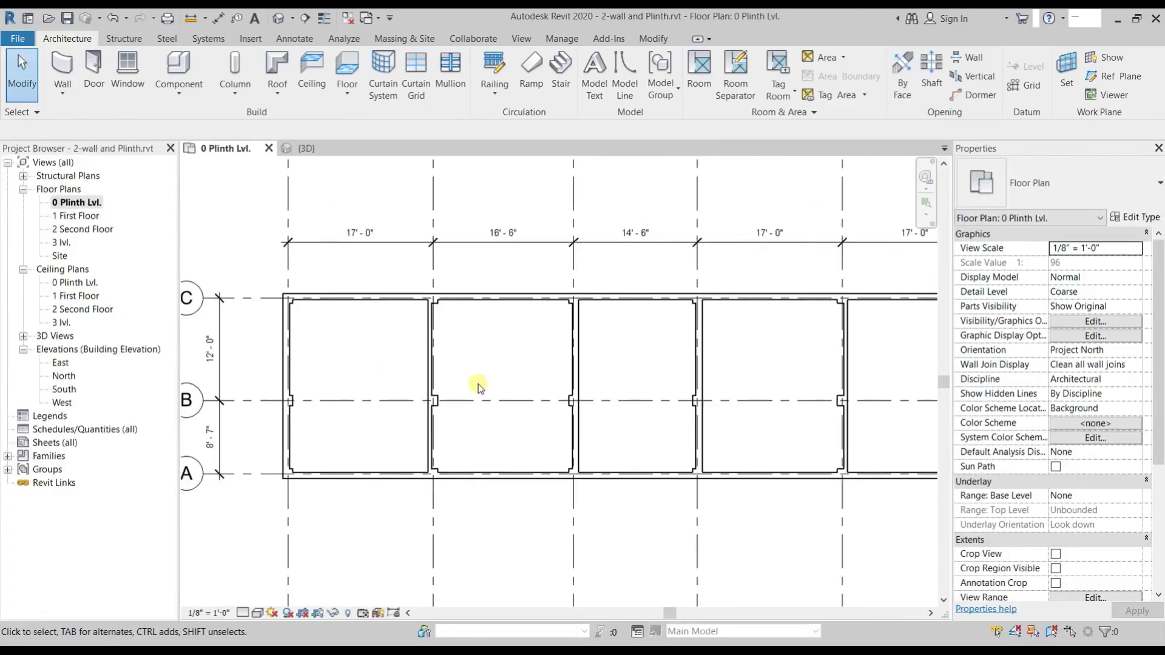
# Compare the walled bays with the school PDF, recentre the plan, and browse the Floor options
pyautogui.hotkey('alt', 'Tab')
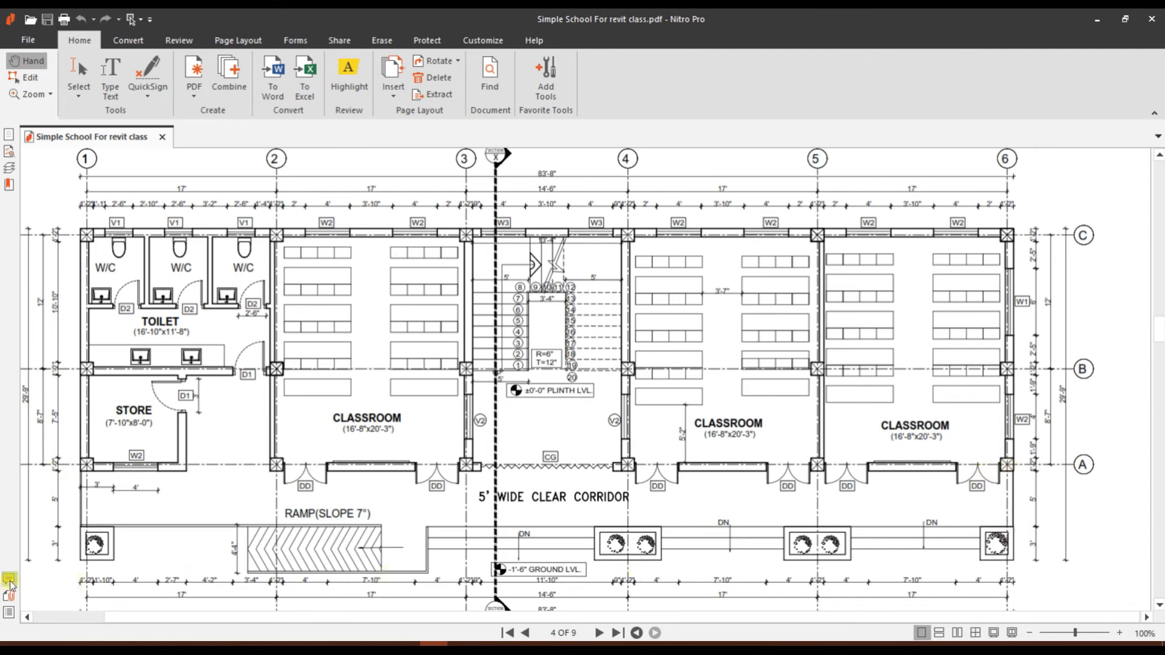
pyautogui.click(466, 644)
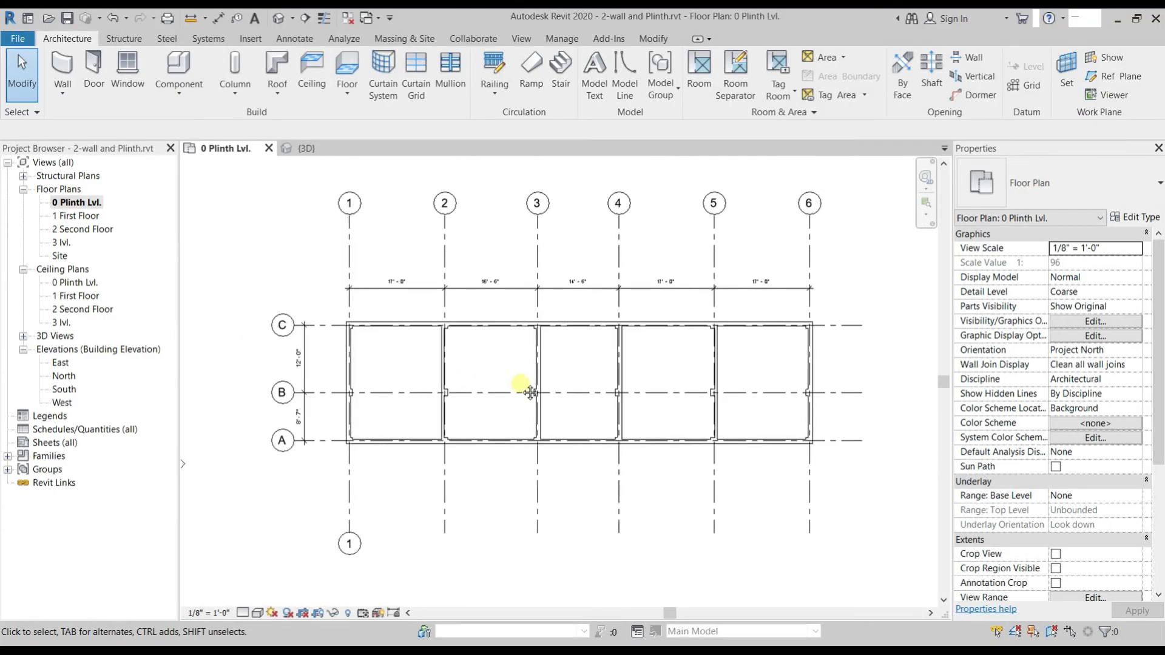
pyautogui.moveTo(520, 388); pyautogui.dragTo(452, 345, button='middle')
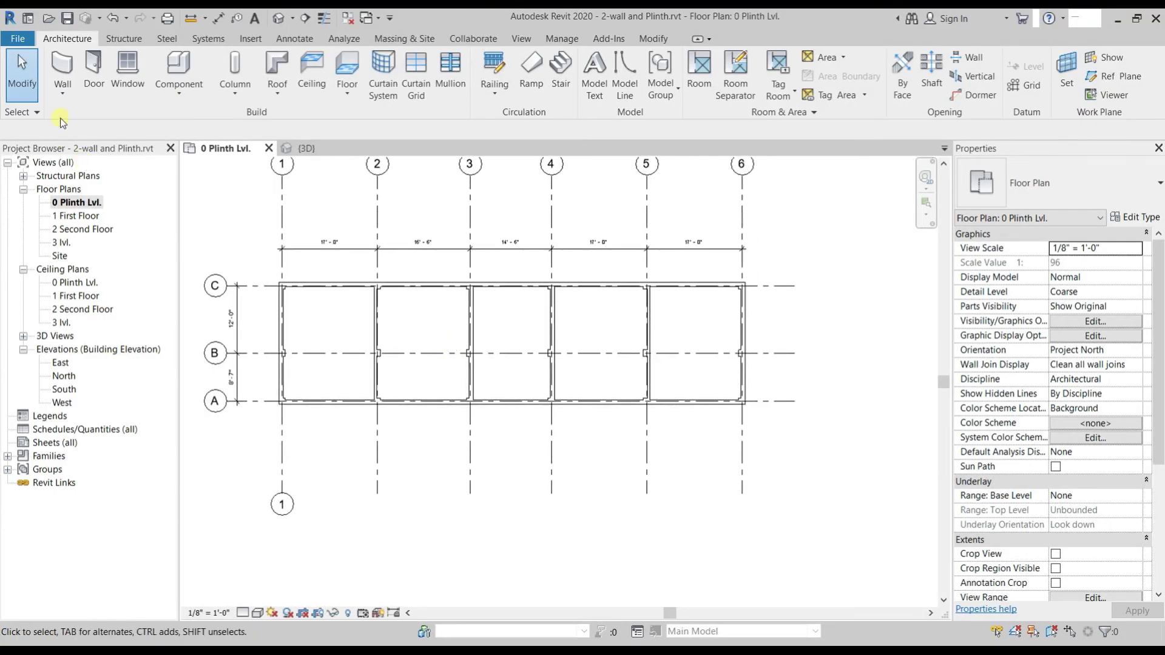
pyautogui.click(337, 95)
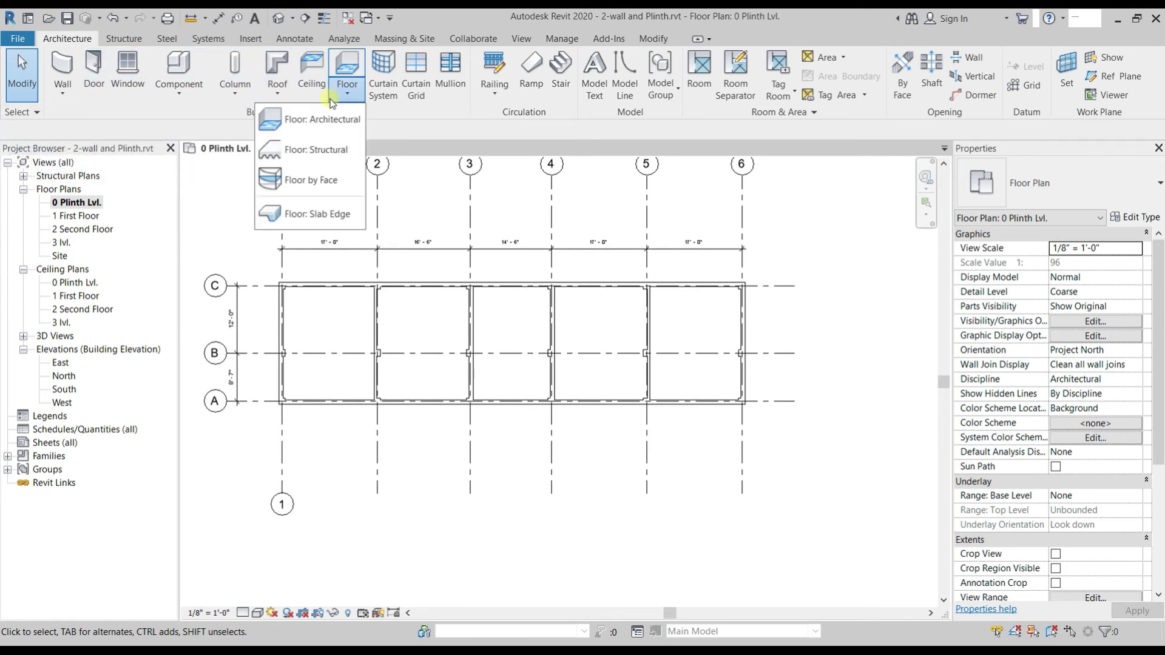
# Sketch a rectangular Architectural floor between opposite outer-wall corners and finish the sketch
pyautogui.click(325, 120)
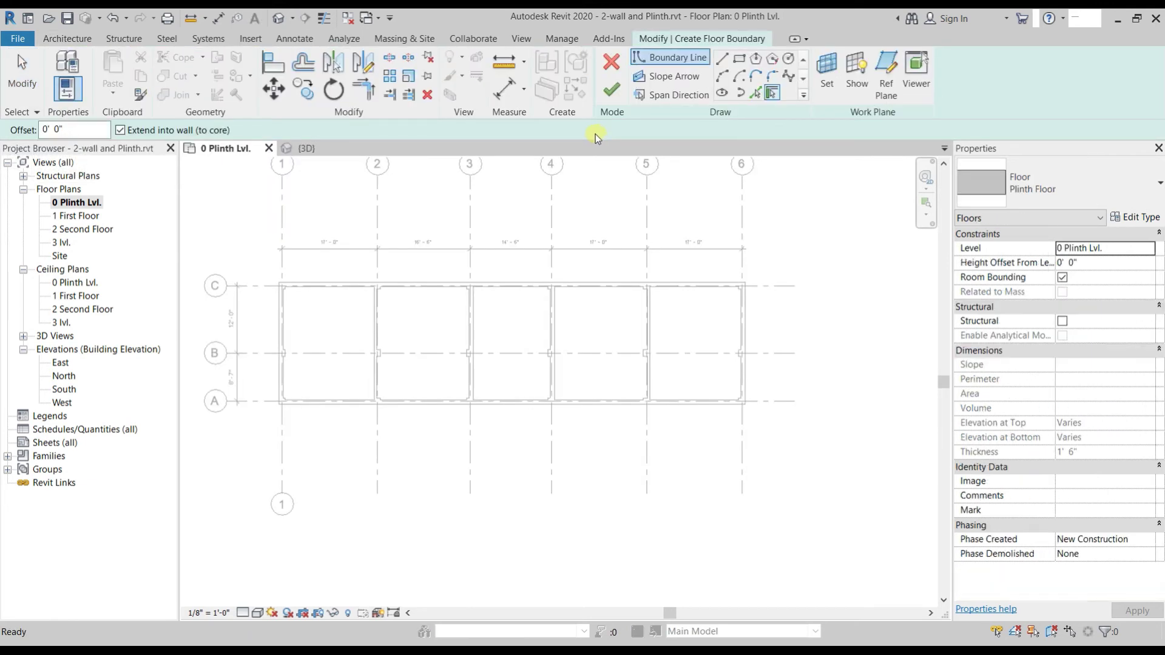
pyautogui.click(739, 58)
pyautogui.scroll(2, 333, 302)
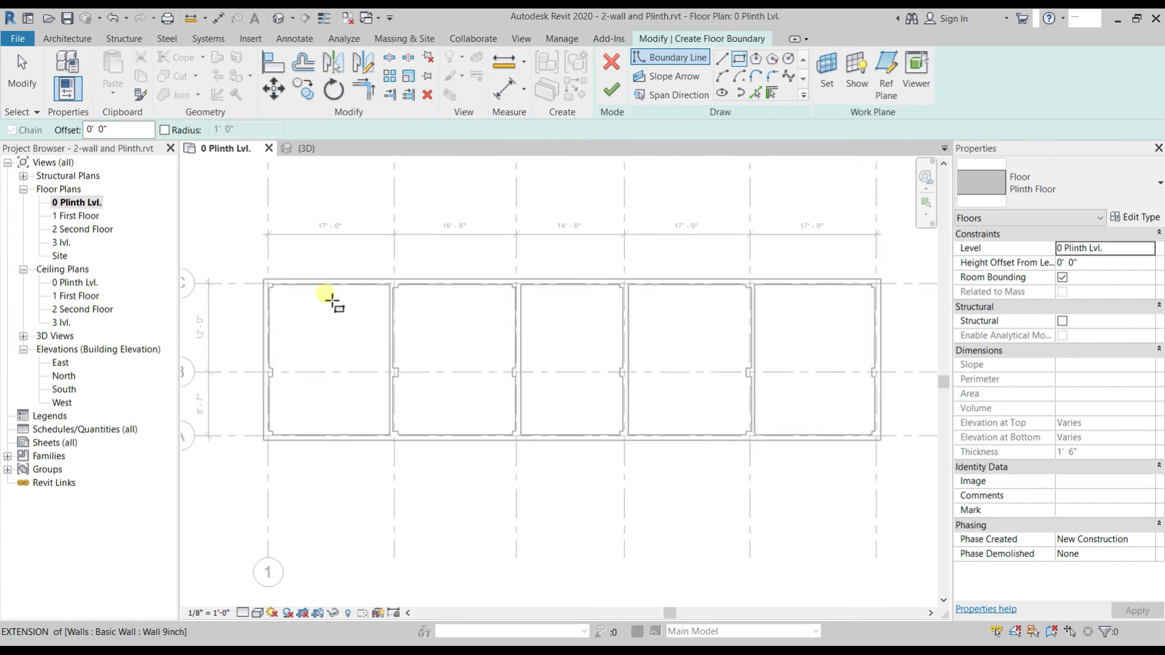
pyautogui.scroll(1, 273, 290)
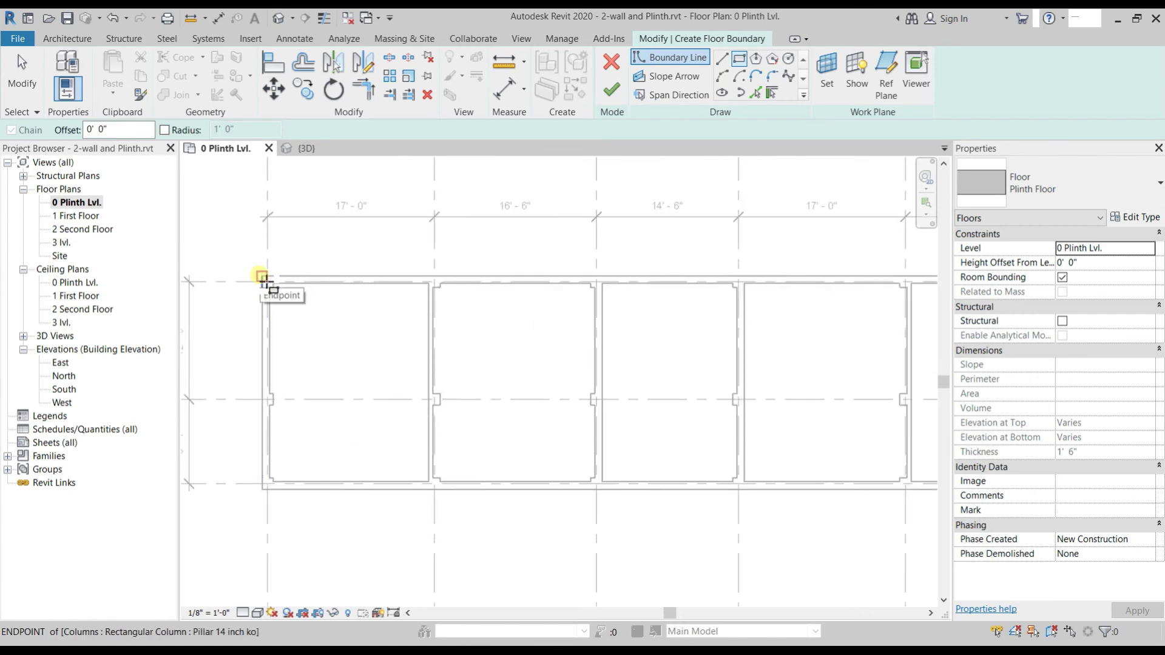
pyautogui.click(262, 277)
pyautogui.scroll(-2, 482, 442)
pyautogui.scroll(2, 702, 429)
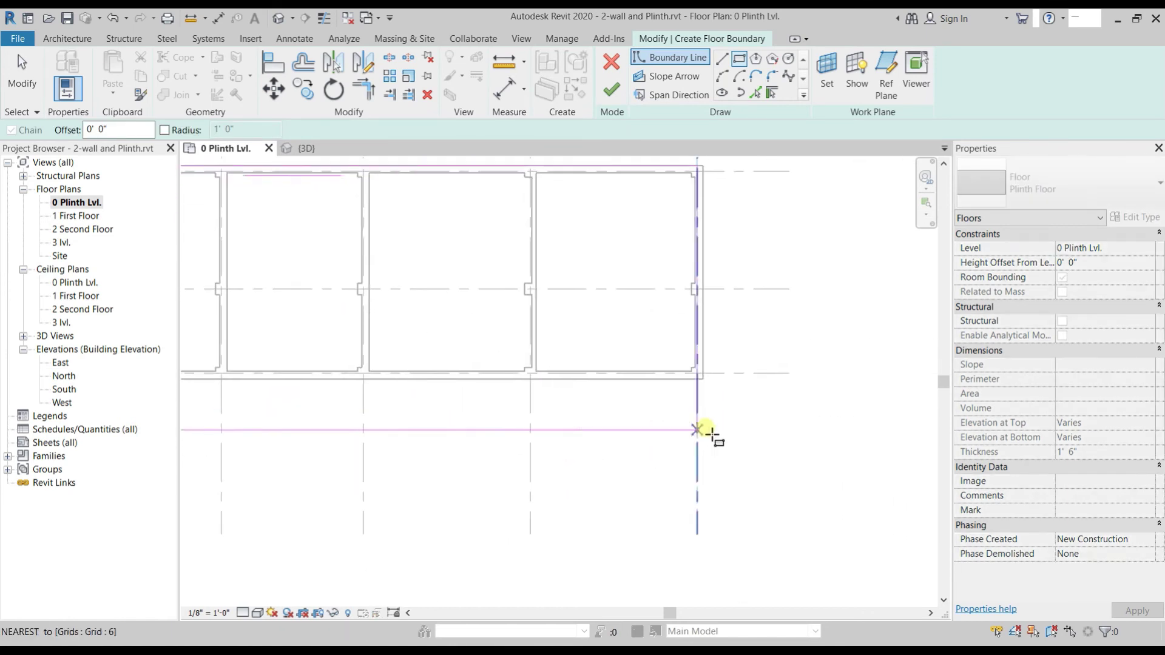
pyautogui.click(702, 381)
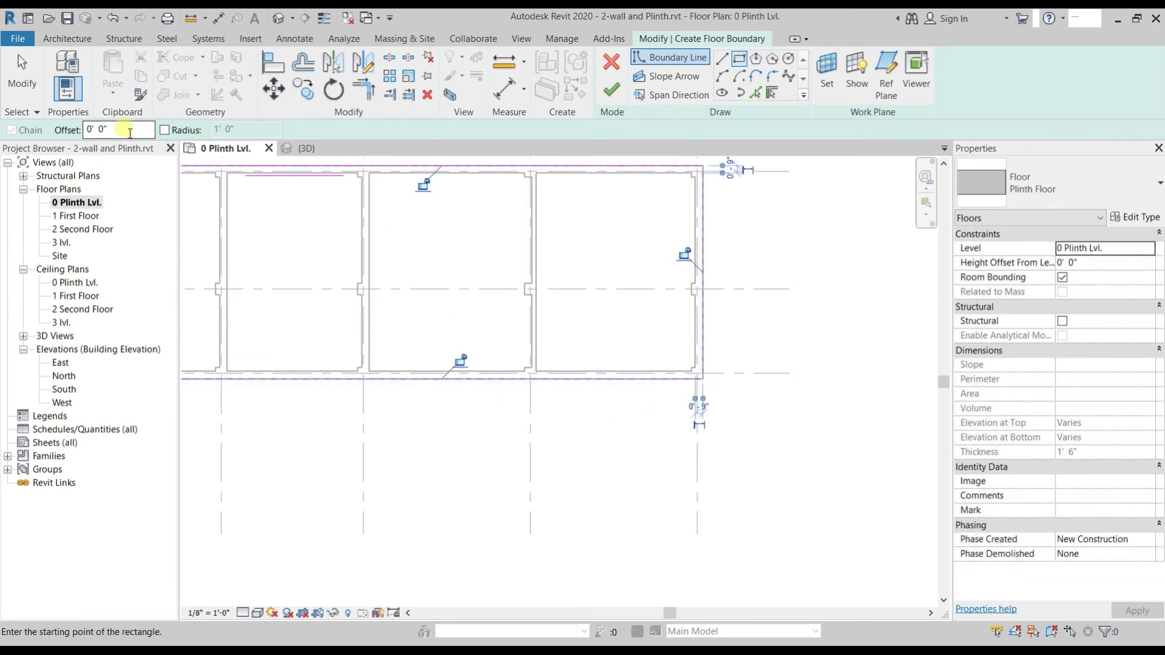
pyautogui.click(605, 91)
pyautogui.click(559, 260)
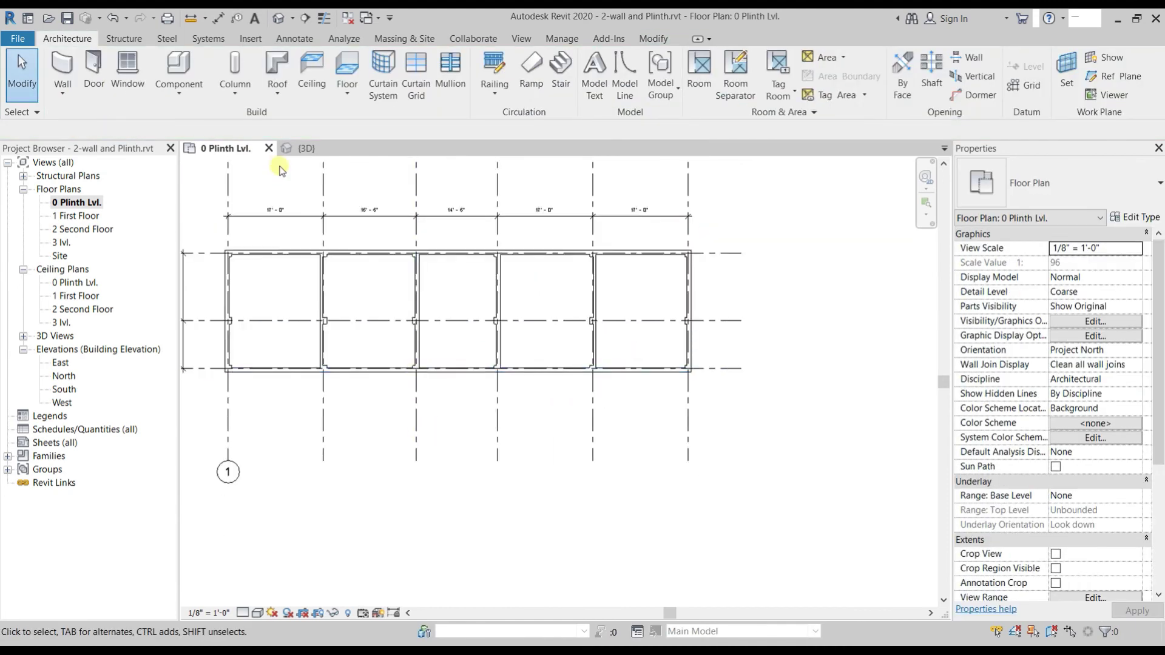
# Select the 1808.88 SF plinth slab in the 3D view and open its Edit Type settings
pyautogui.click(290, 149)
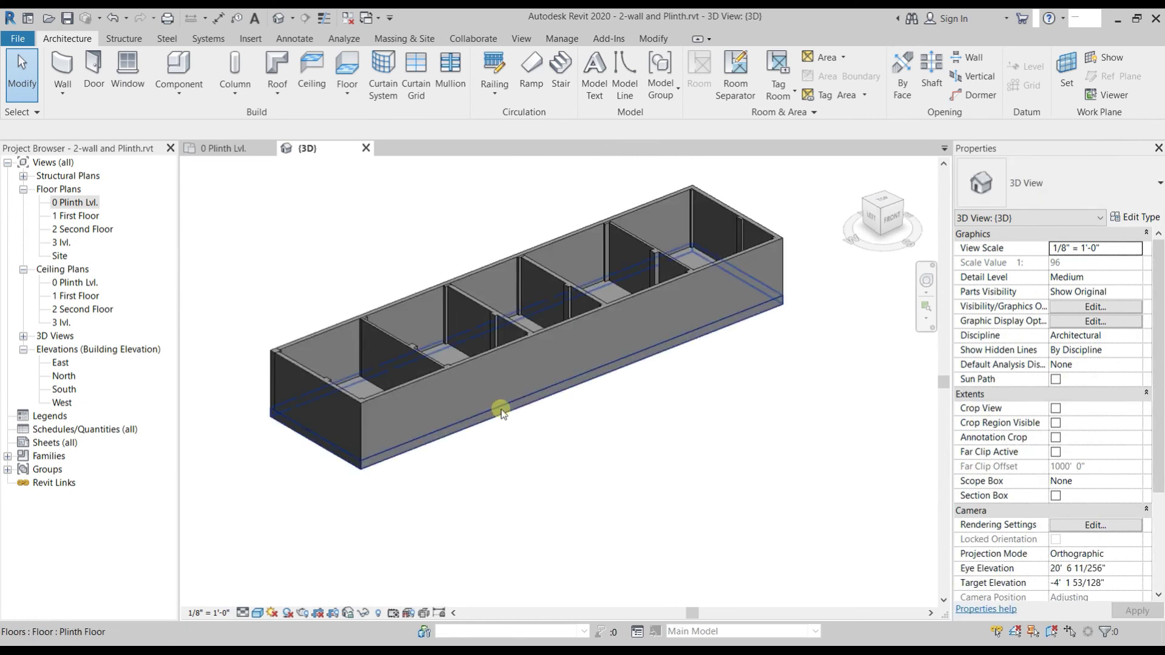
pyautogui.click(505, 405)
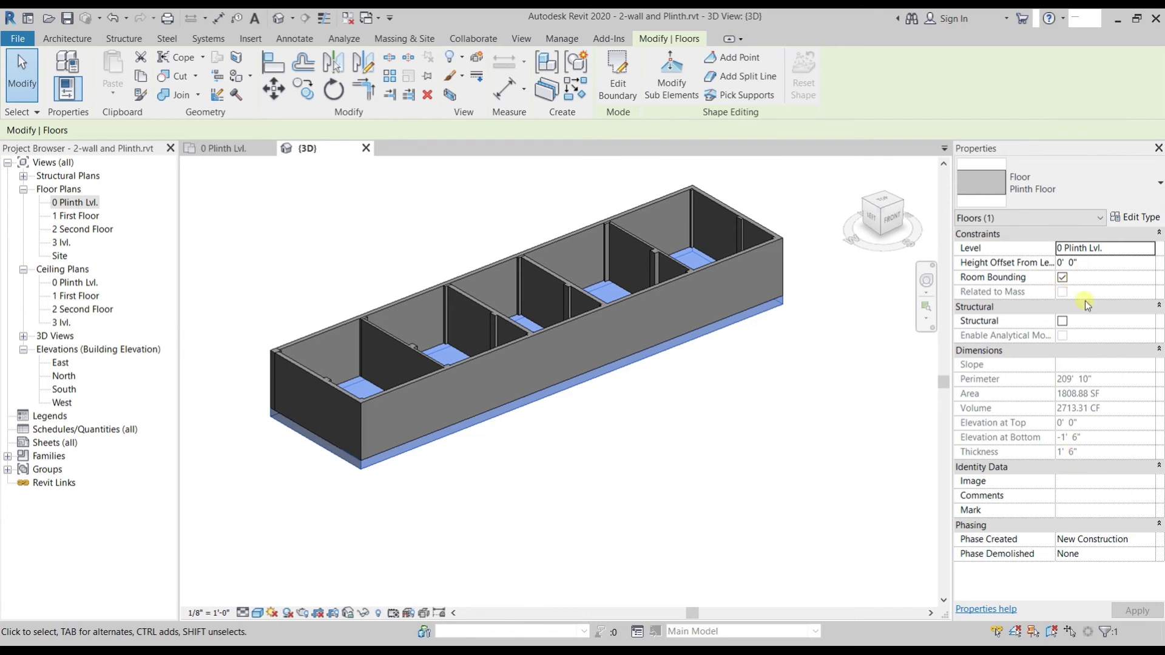
pyautogui.scroll(2, 682, 422)
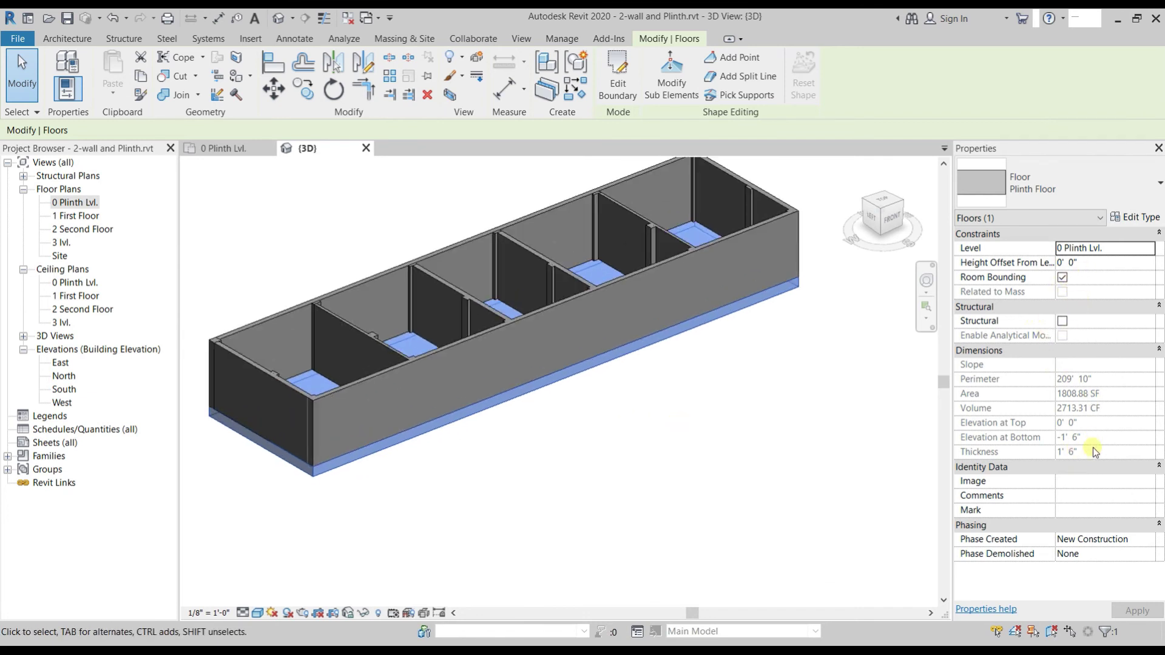
pyautogui.click(1135, 217)
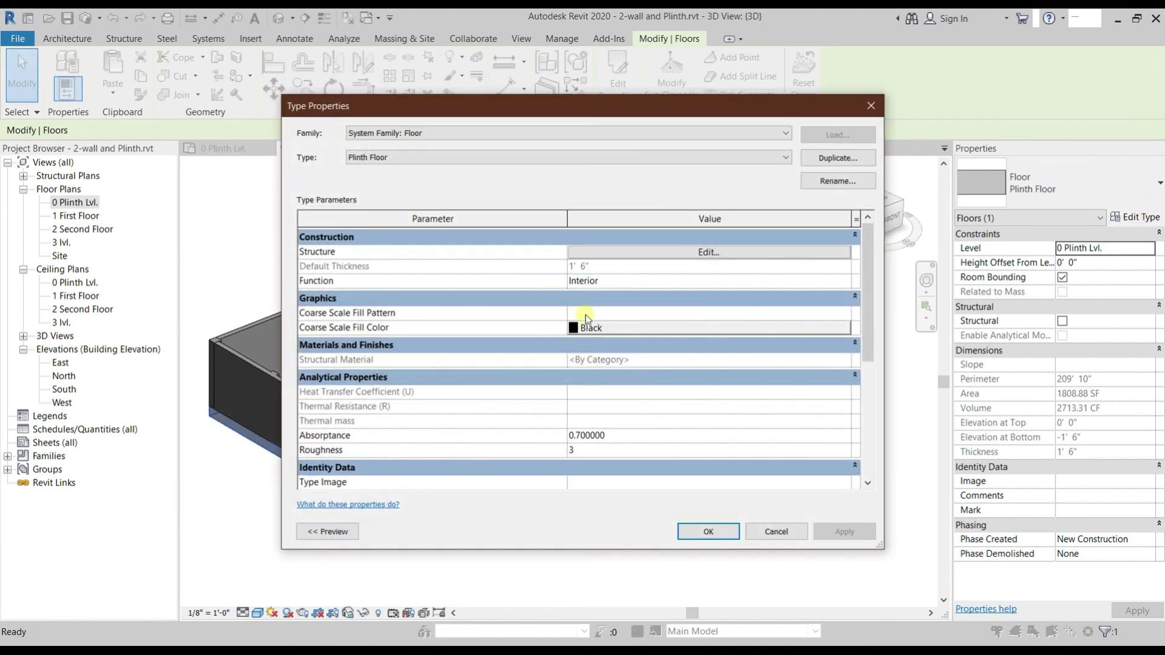
# Accept the single 1' 6" structure layer, close the type dialogs, and return to 0 Plinth Lvl
pyautogui.click(663, 253)
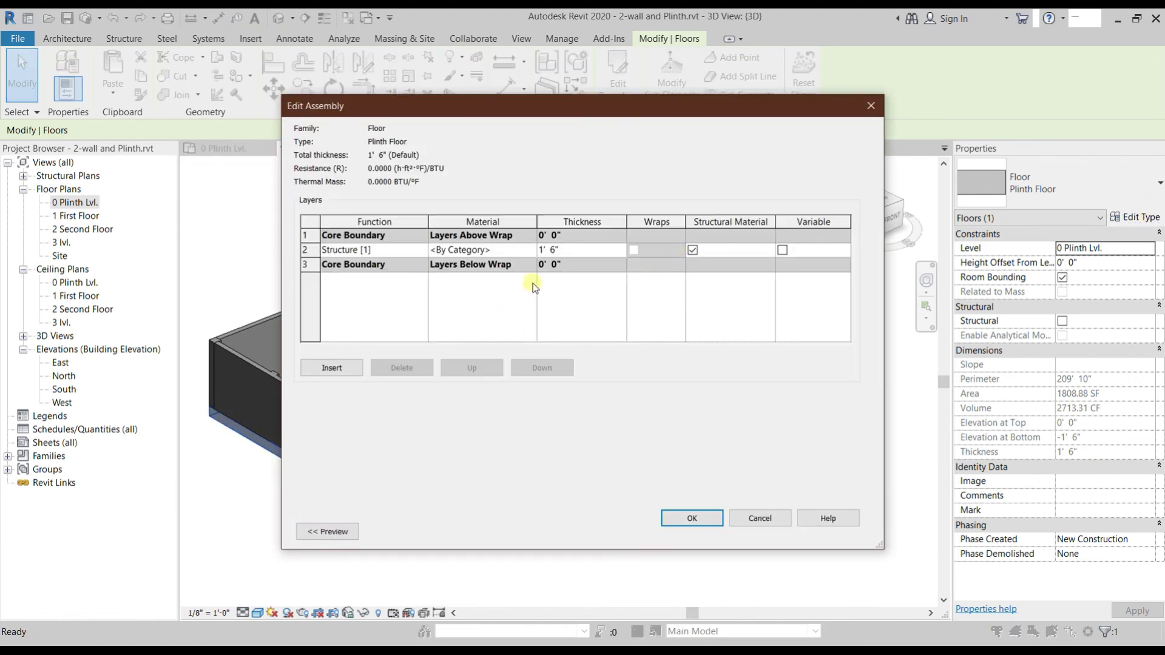
pyautogui.click(574, 252)
pyautogui.click(434, 592)
pyautogui.scroll(-3, 630, 453)
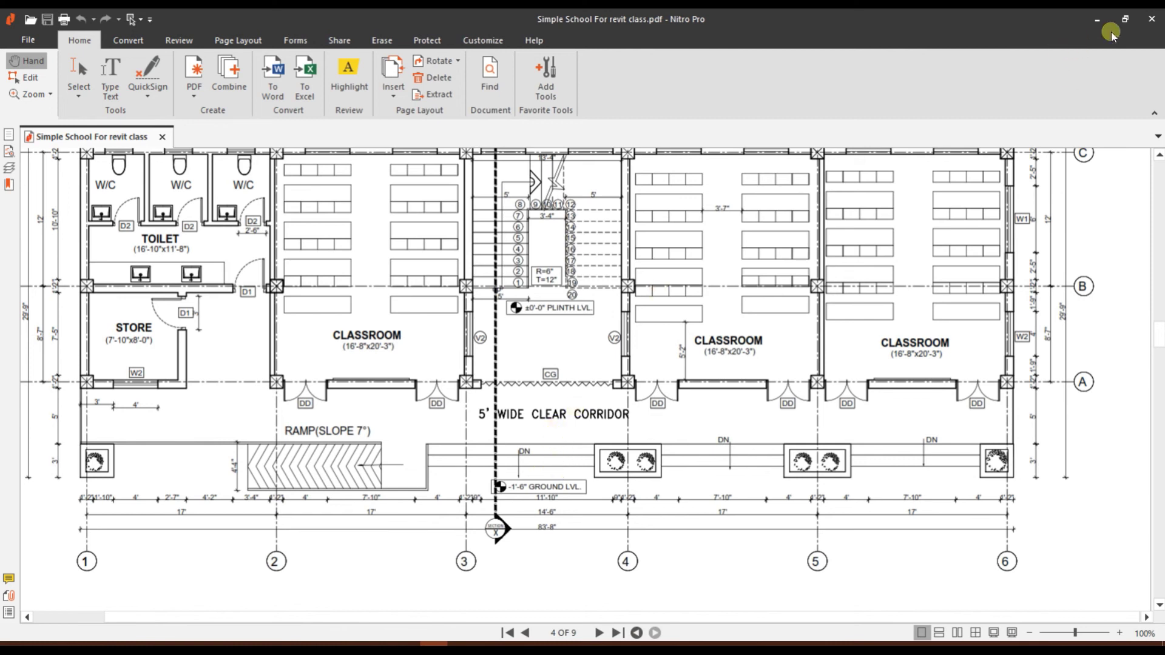
pyautogui.click(1097, 19)
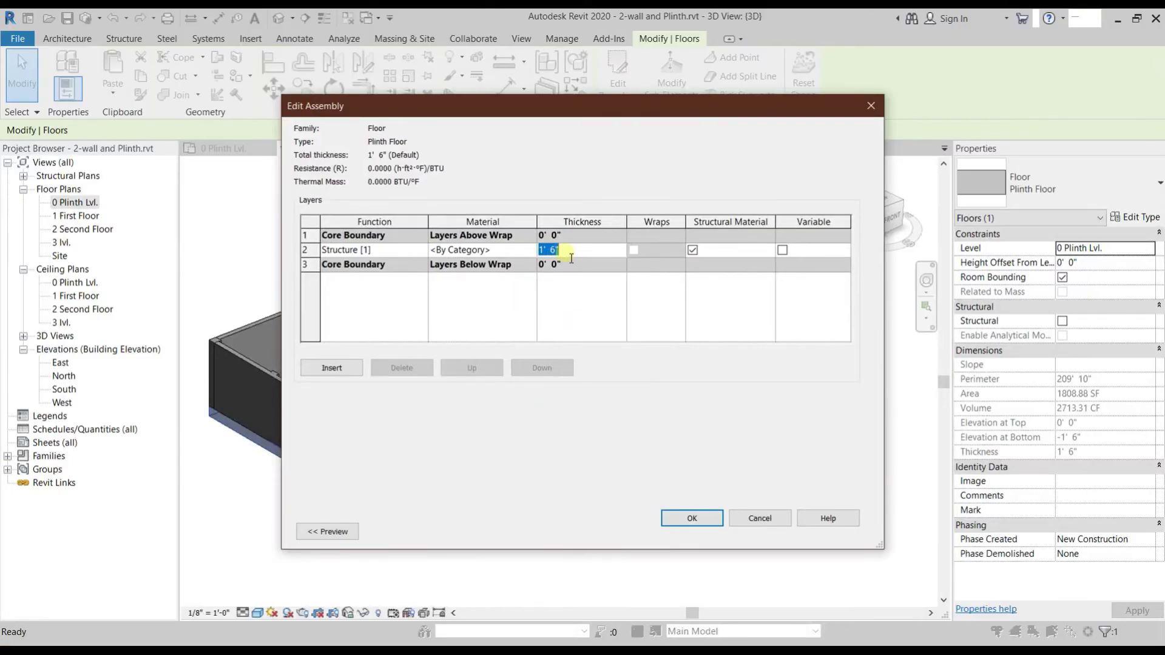
pyautogui.click(692, 518)
pyautogui.click(701, 532)
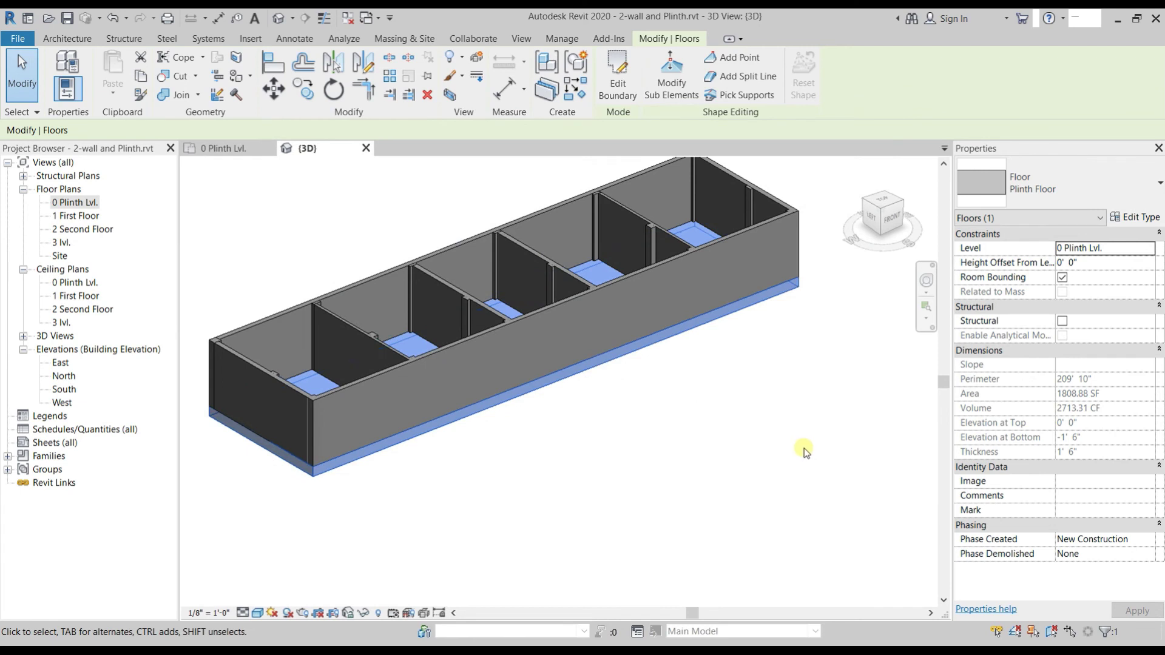
pyautogui.click(807, 452)
pyautogui.click(224, 148)
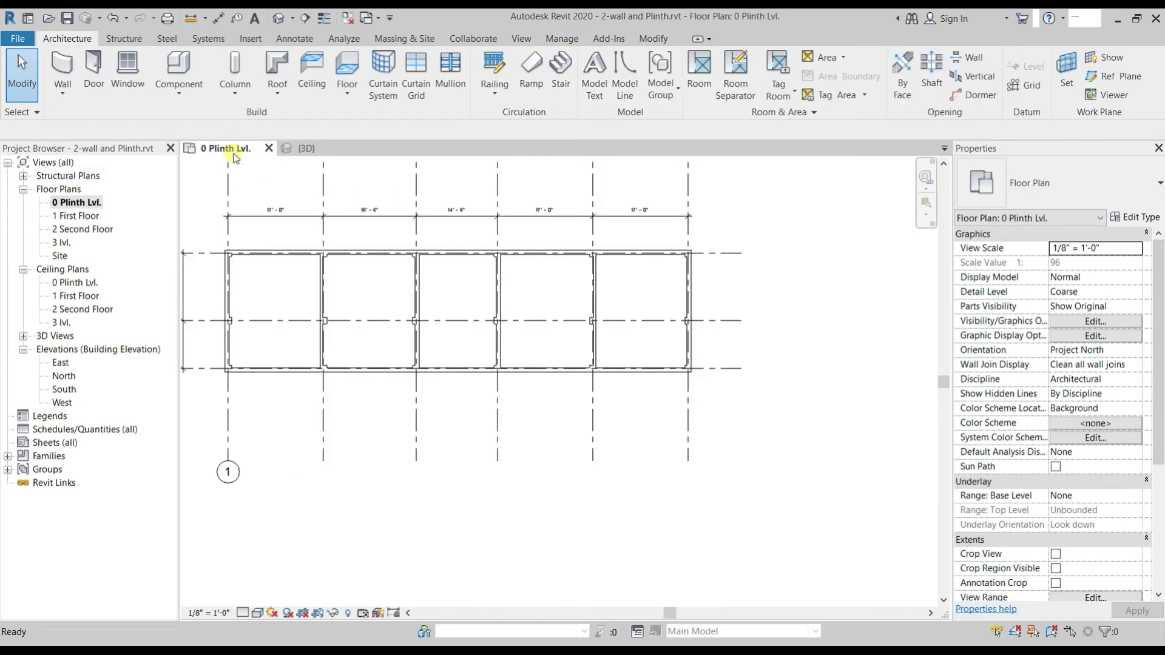
# Draw a model line picked from grid A with a 5' 0" offset to the south
pyautogui.scroll(-2, 443, 344)
pyautogui.moveTo(528, 261); pyautogui.dragTo(373, 366, button='middle')
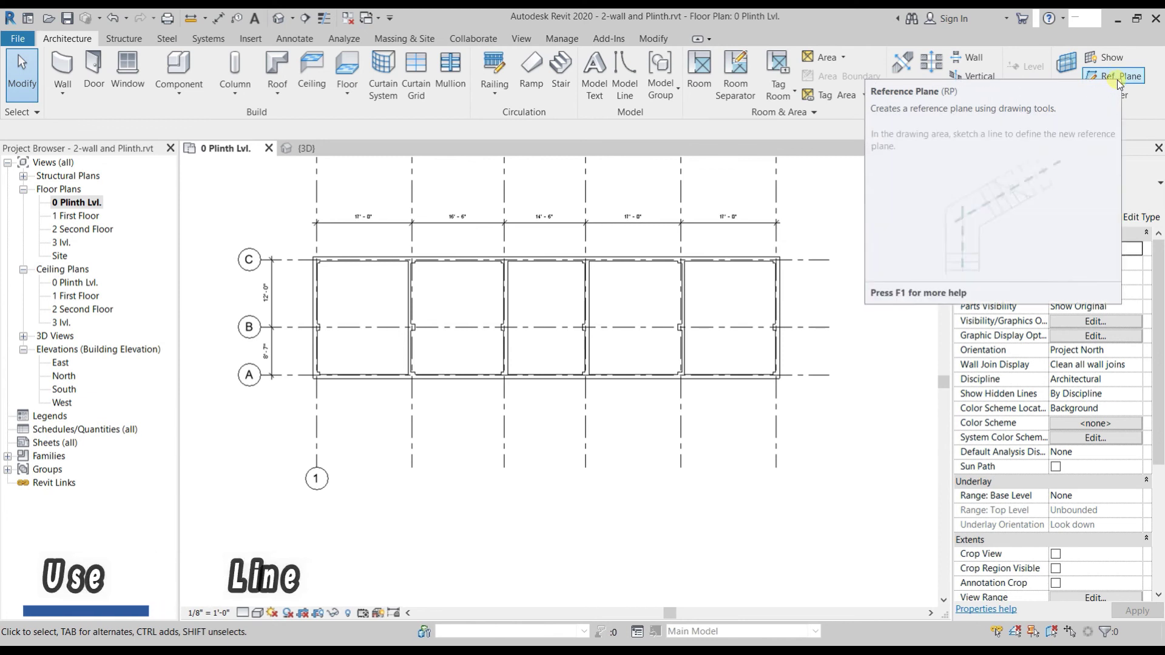
pyautogui.click(607, 63)
pyautogui.press('Escape')
pyautogui.click(625, 73)
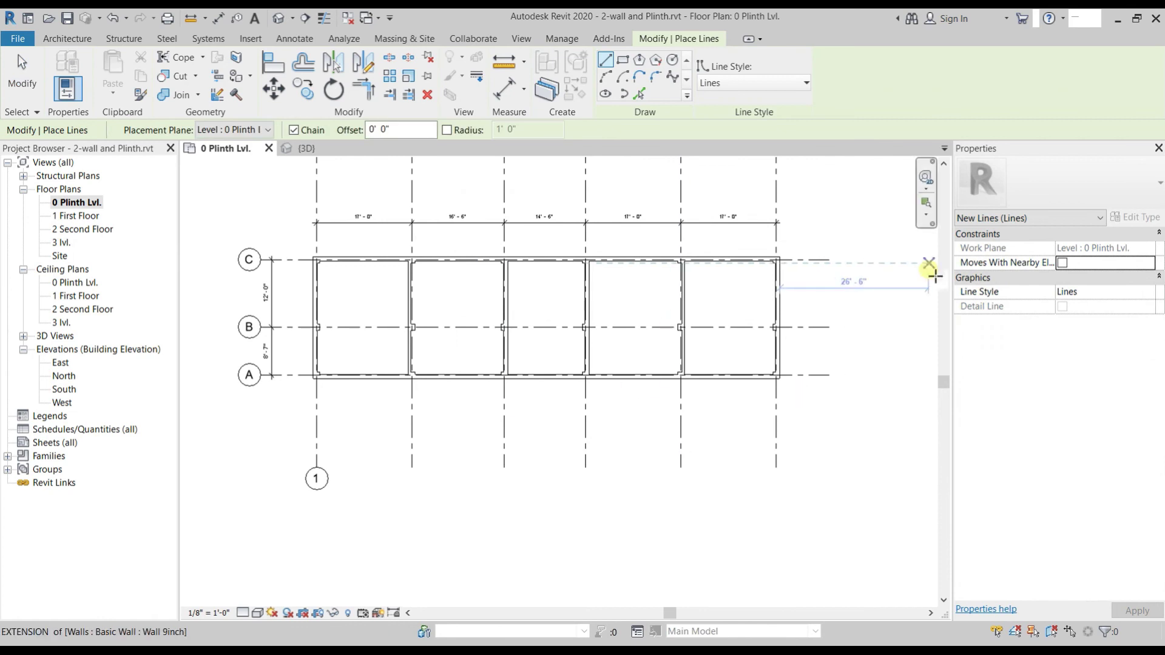
pyautogui.click(640, 99)
pyautogui.write('5')
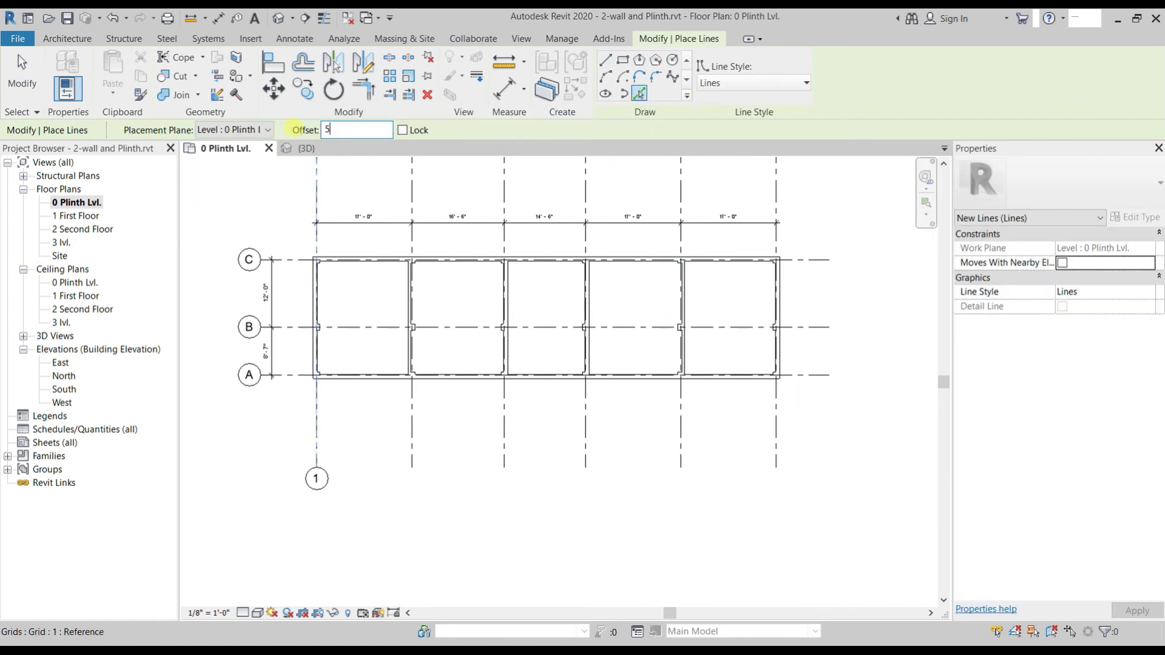
pyautogui.press('Return')
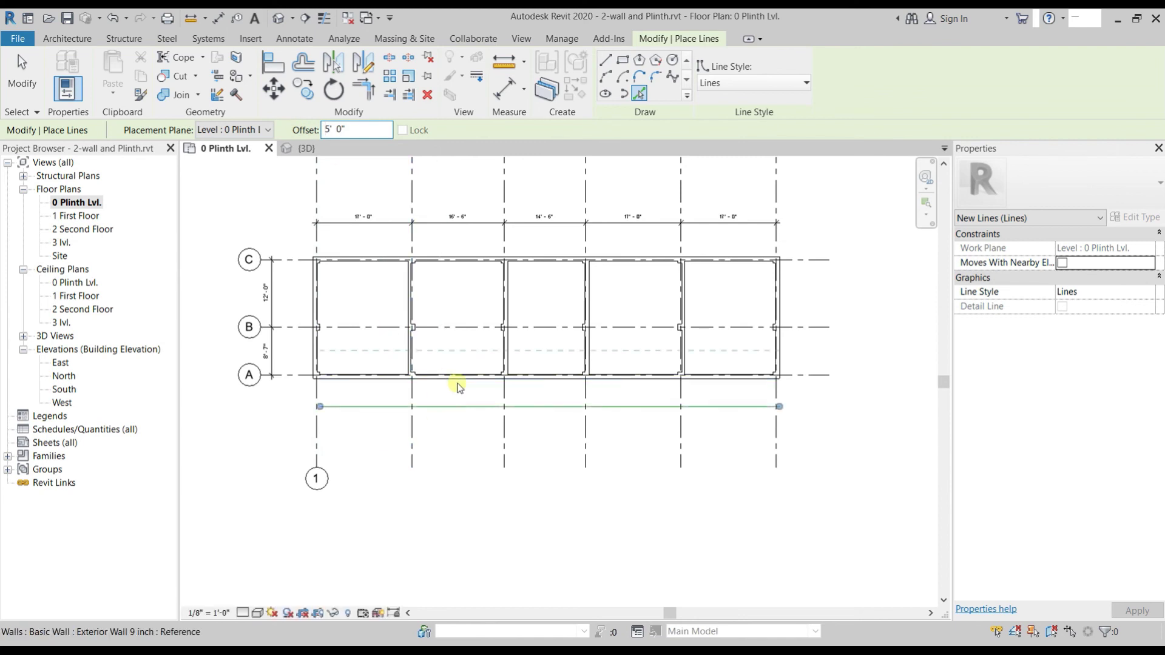
pyautogui.scroll(1, 362, 440)
pyautogui.click(362, 442)
pyautogui.press('Escape')
pyautogui.press('Escape')
# Stretch the new line's ends past both outer walls of the building
pyautogui.click(310, 401)
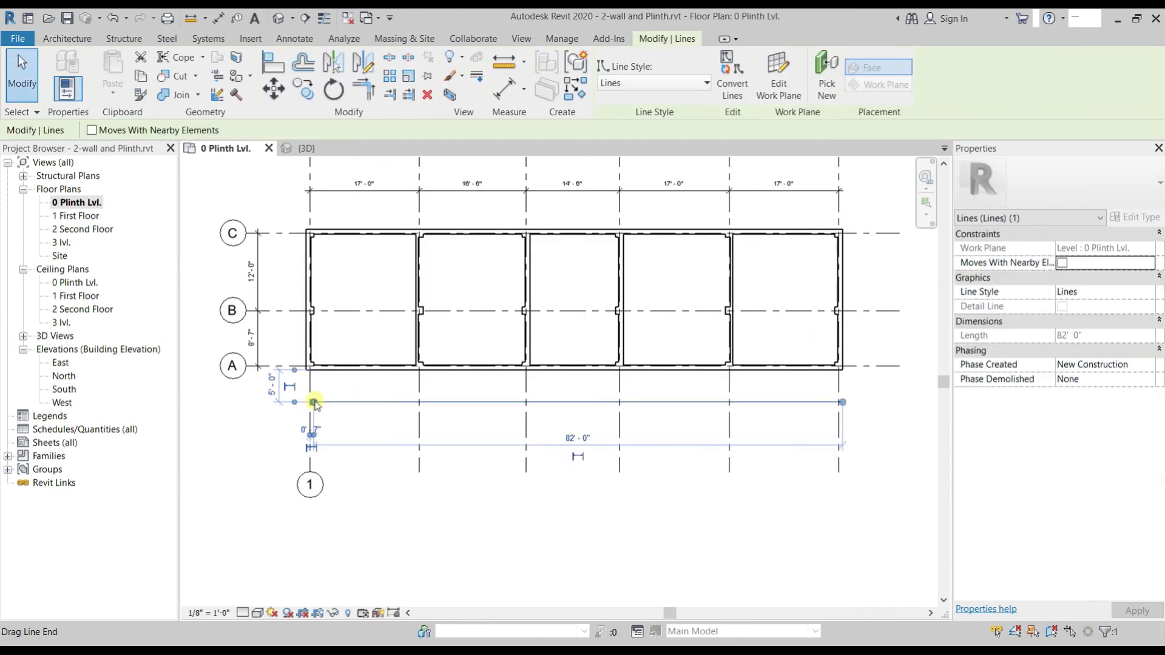
pyautogui.moveTo(223, 412); pyautogui.dragTo(216, 410)
pyautogui.moveTo(842, 402); pyautogui.dragTo(889, 417)
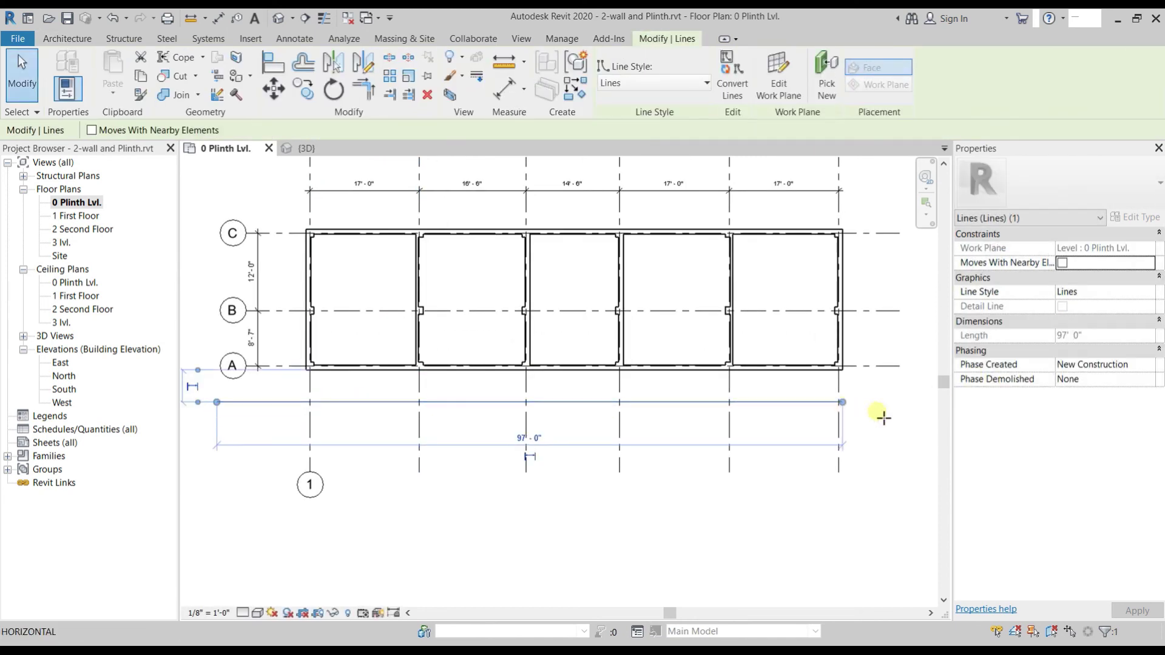
pyautogui.press('Escape')
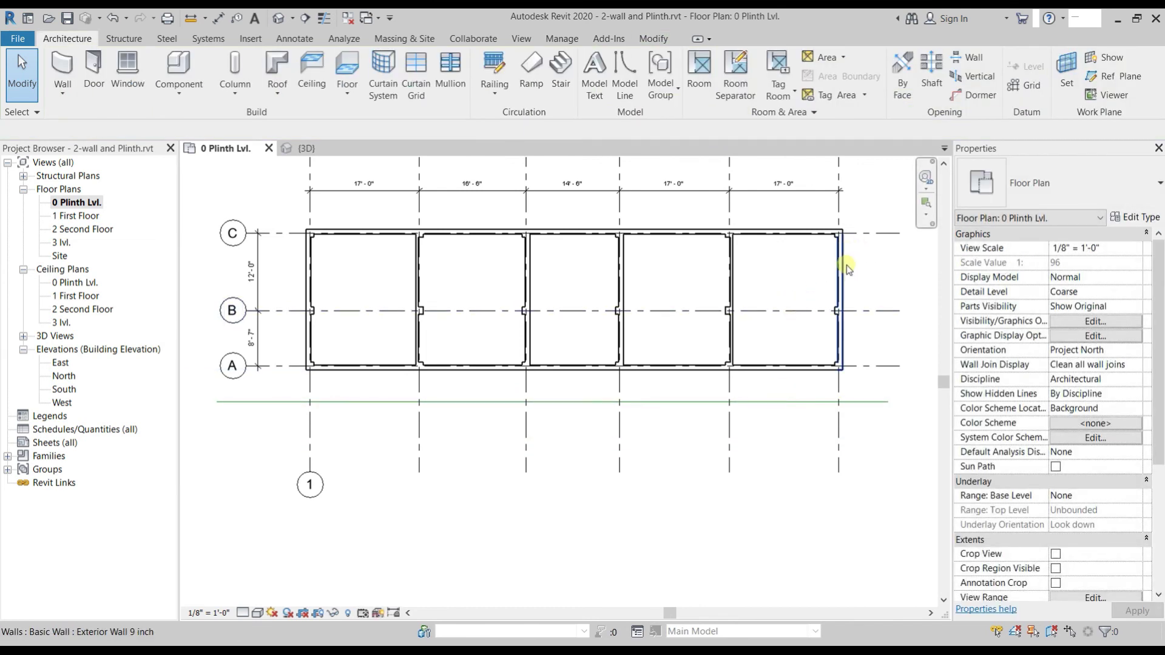
# Select the Plinth Floor and open its boundary sketch for editing
pyautogui.press('Tab')
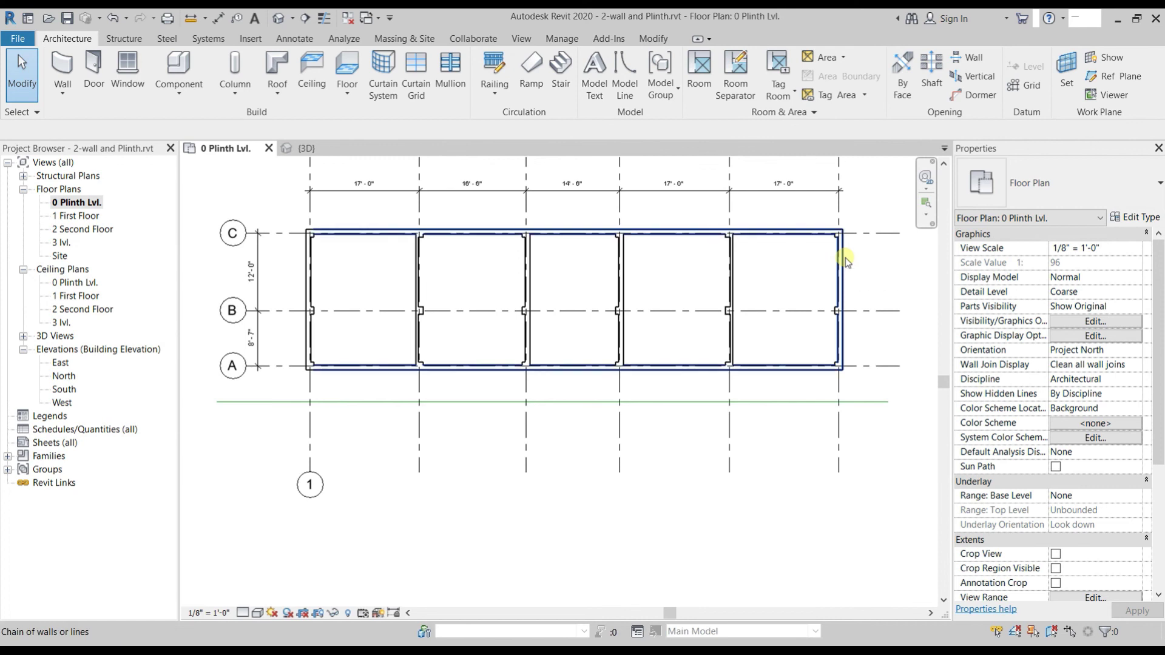
pyautogui.press('Tab')
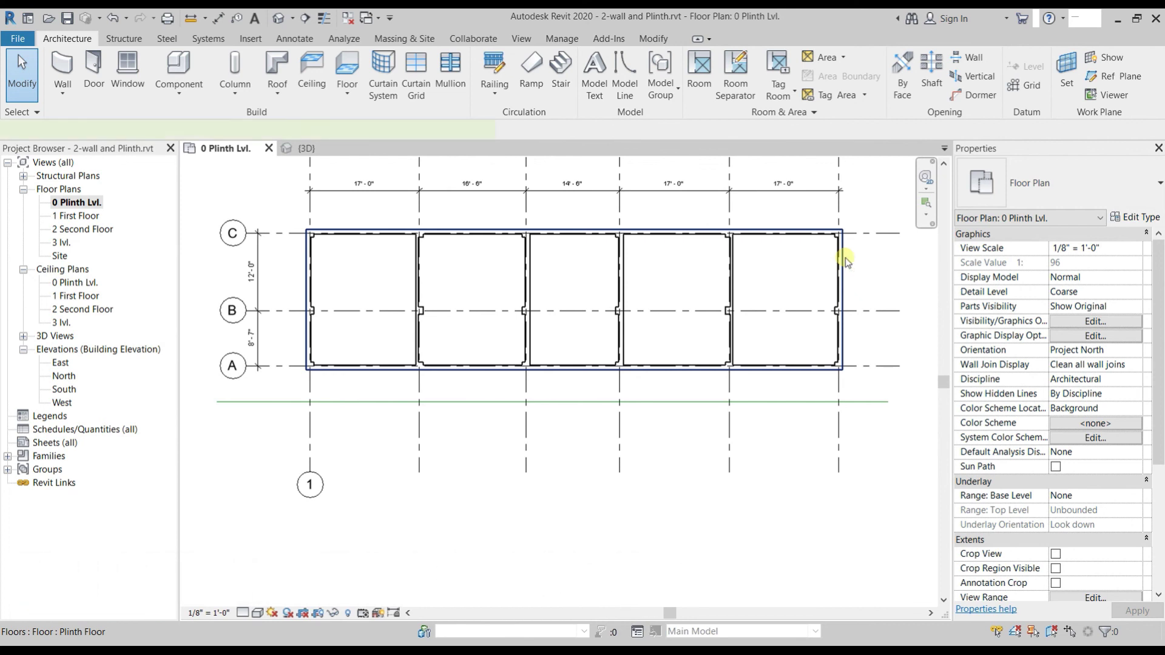
pyautogui.click(847, 261)
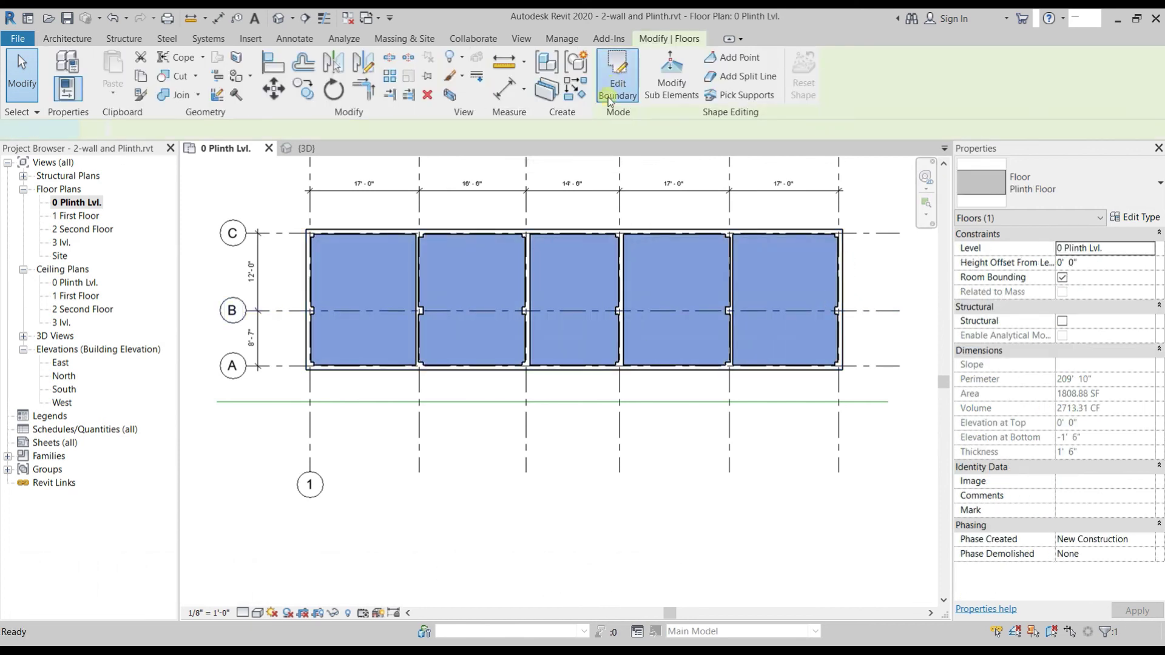
pyautogui.click(617, 75)
pyautogui.click(563, 375)
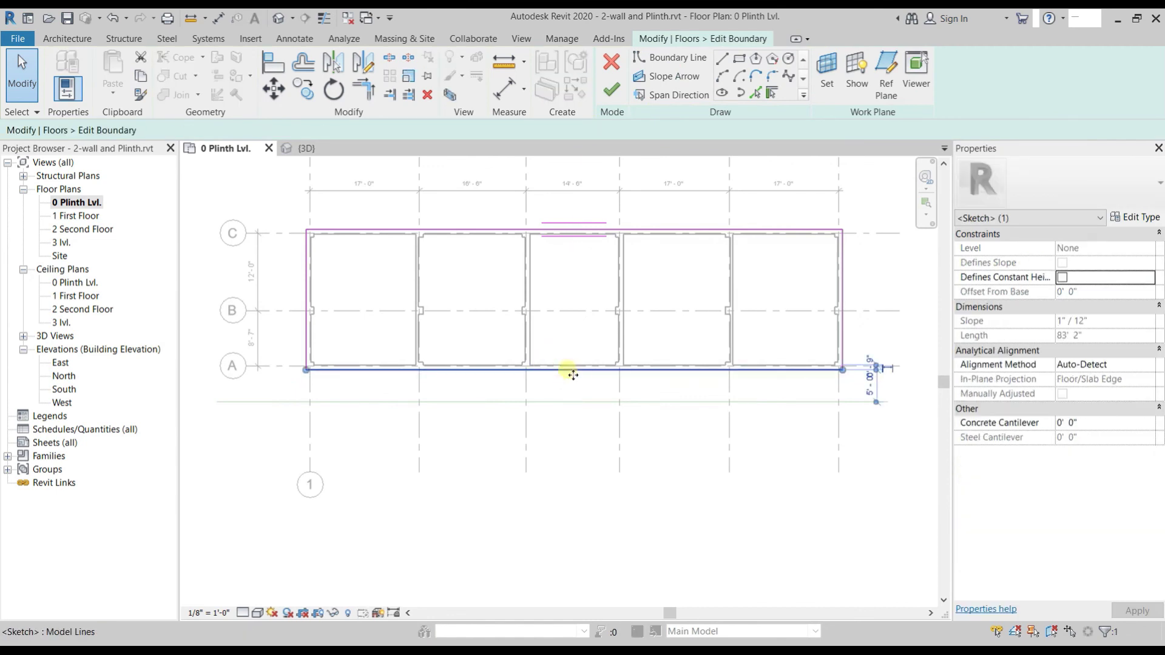
pyautogui.moveTo(566, 371); pyautogui.dragTo(574, 404)
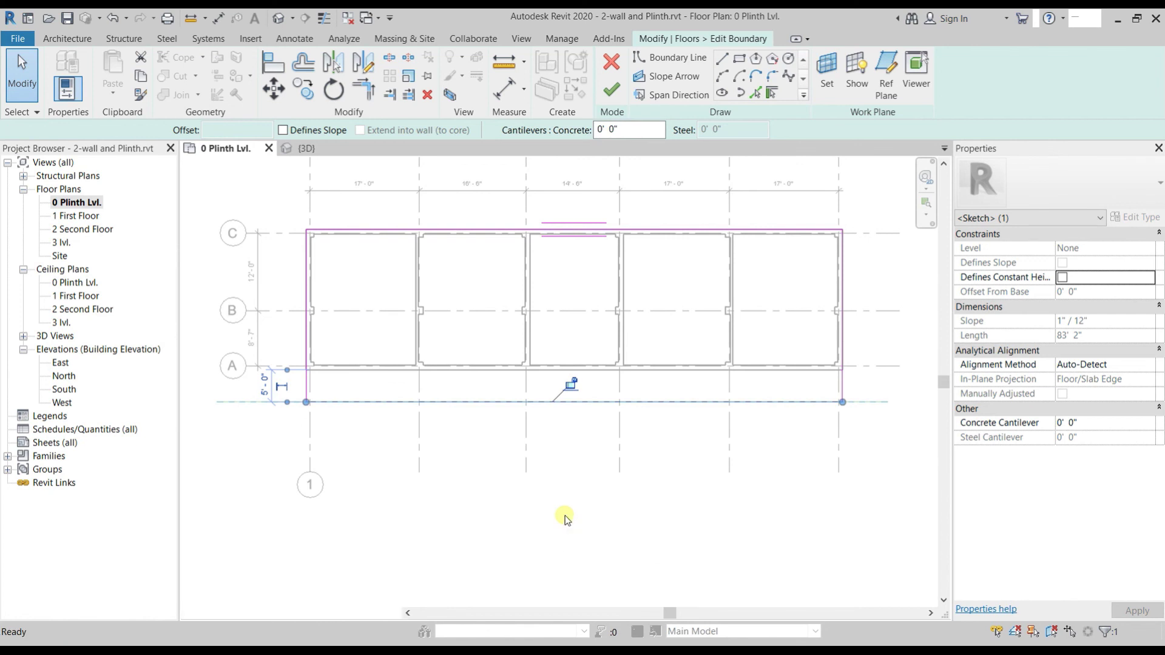
pyautogui.hotkey('ctrl', 'z')
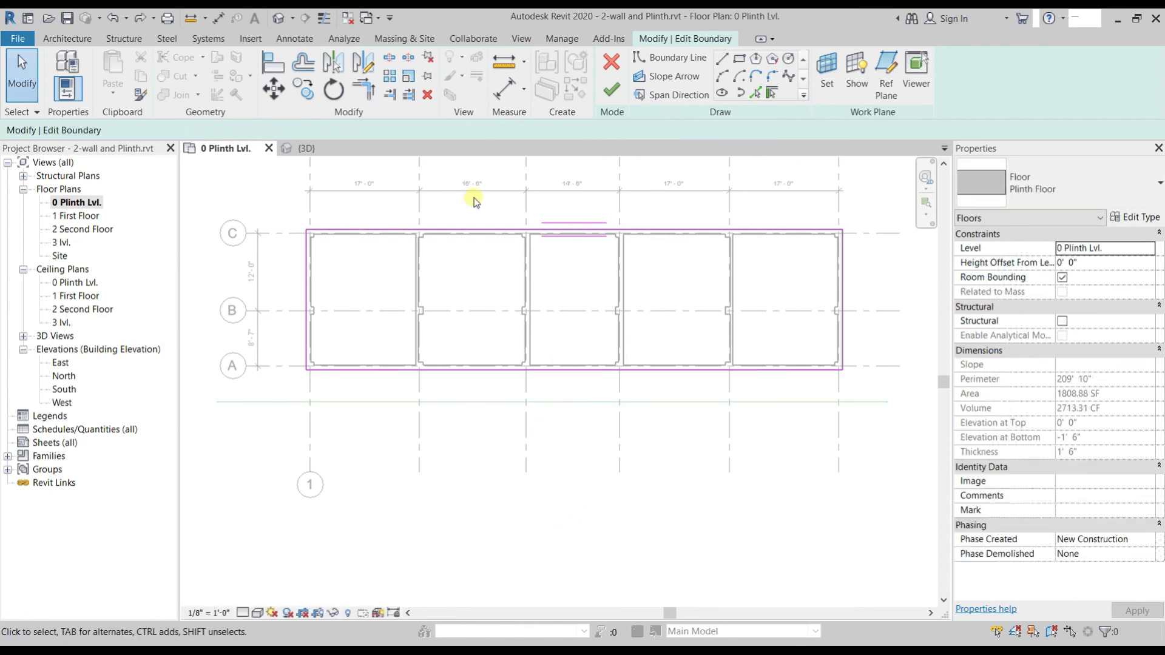
# Align the floor's south boundary to the 5' 0" line and finish the sketch
pyautogui.click(273, 66)
pyautogui.scroll(2, 579, 402)
pyautogui.click(571, 359)
pyautogui.click(611, 90)
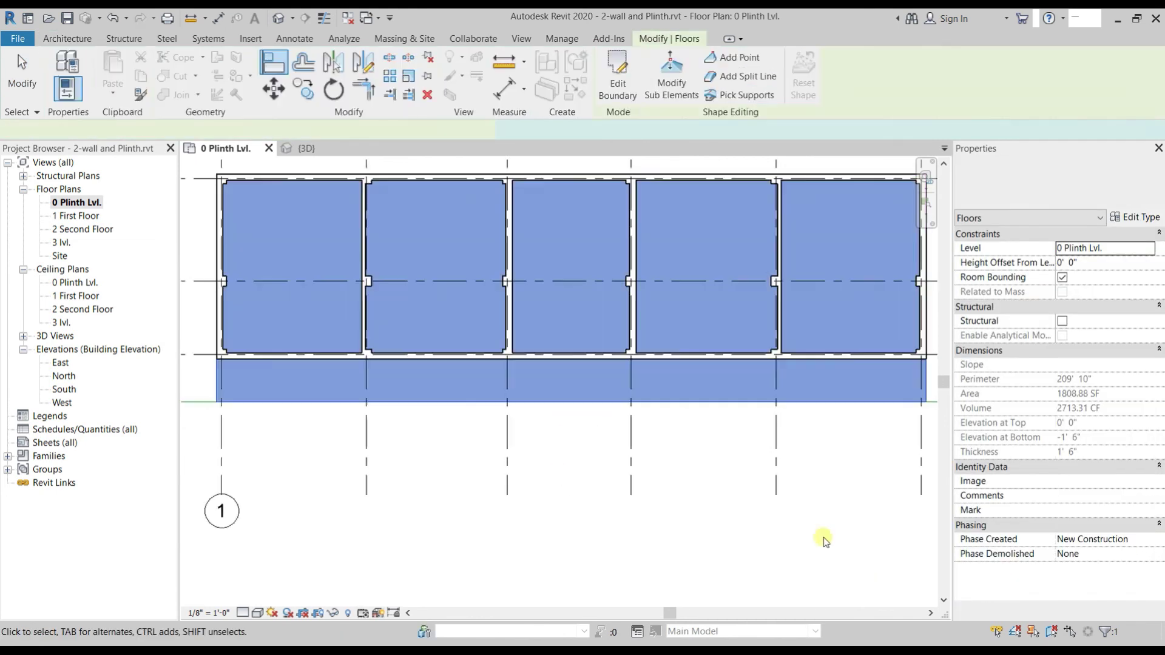
# Confirm the corridor line is 104' long, then orbit the 3D view of the 2224.71 SF slab
pyautogui.scroll(-2, 702, 450)
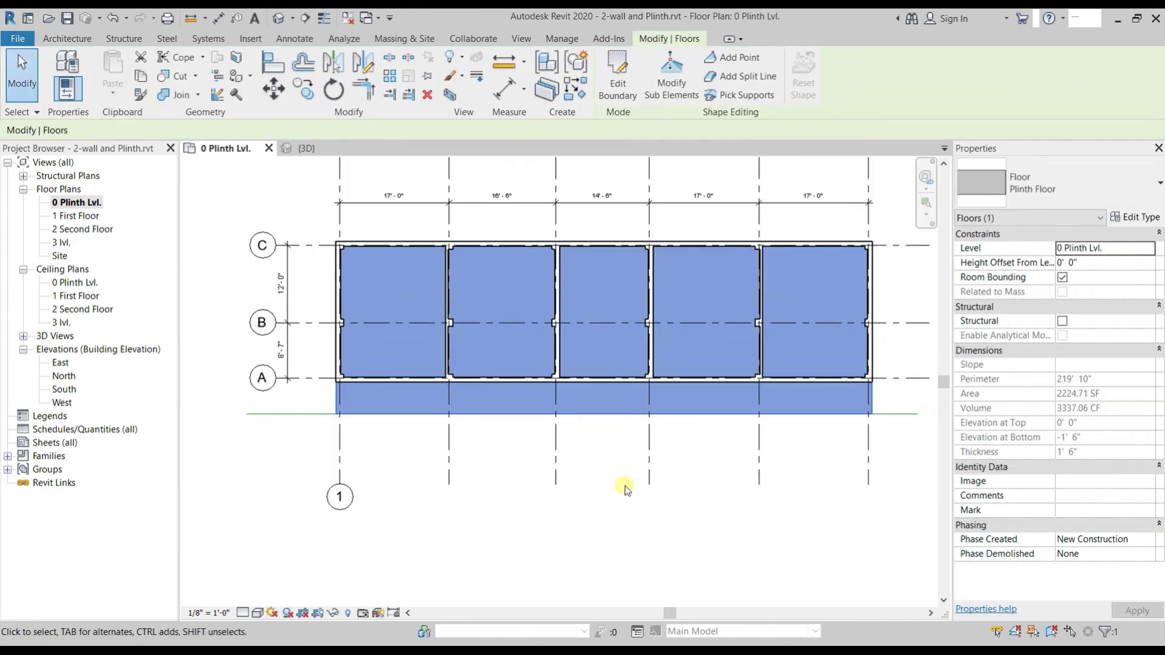
pyautogui.click(403, 425)
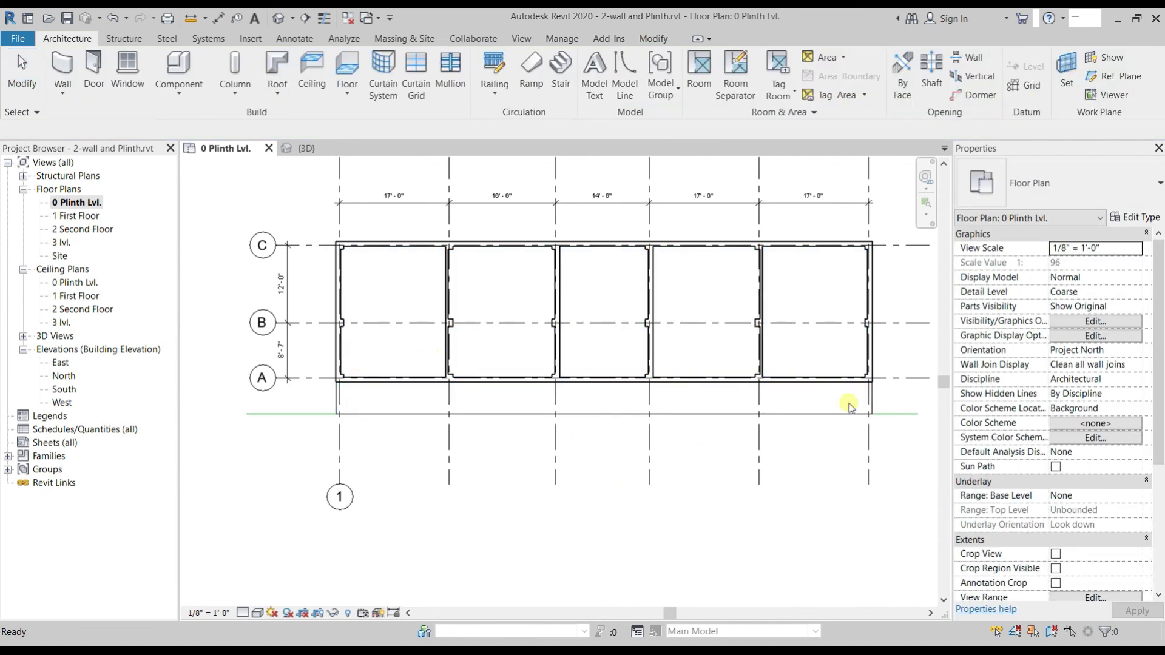
pyautogui.moveTo(874, 432); pyautogui.dragTo(762, 434, button='middle')
pyautogui.click(783, 415)
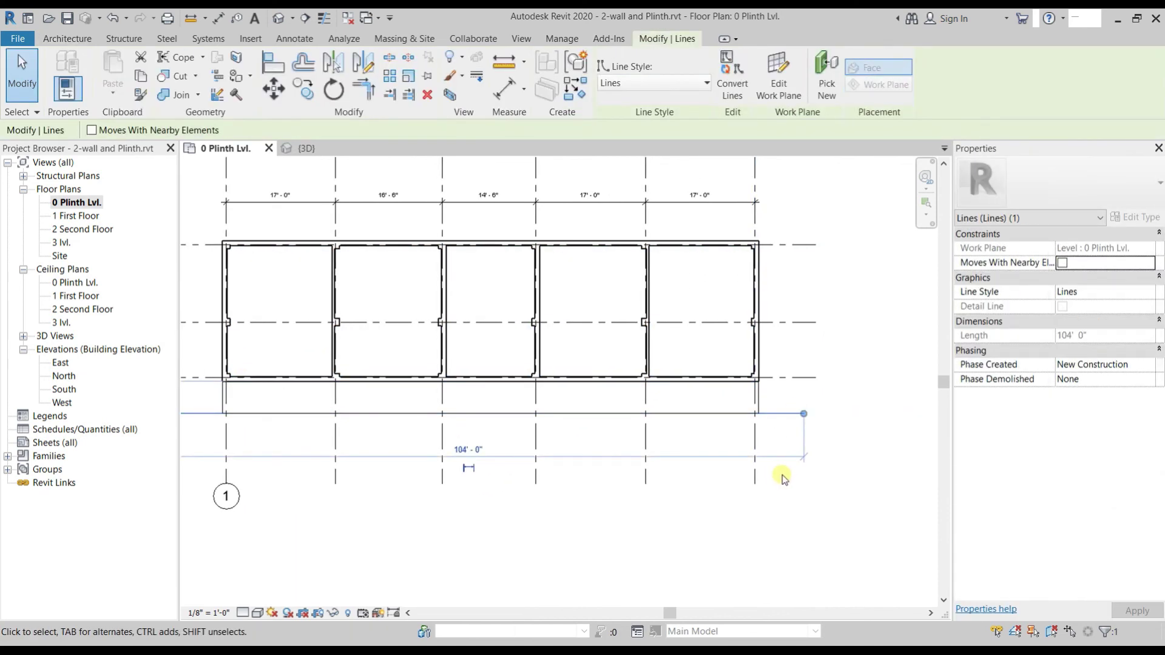
pyautogui.press('Escape')
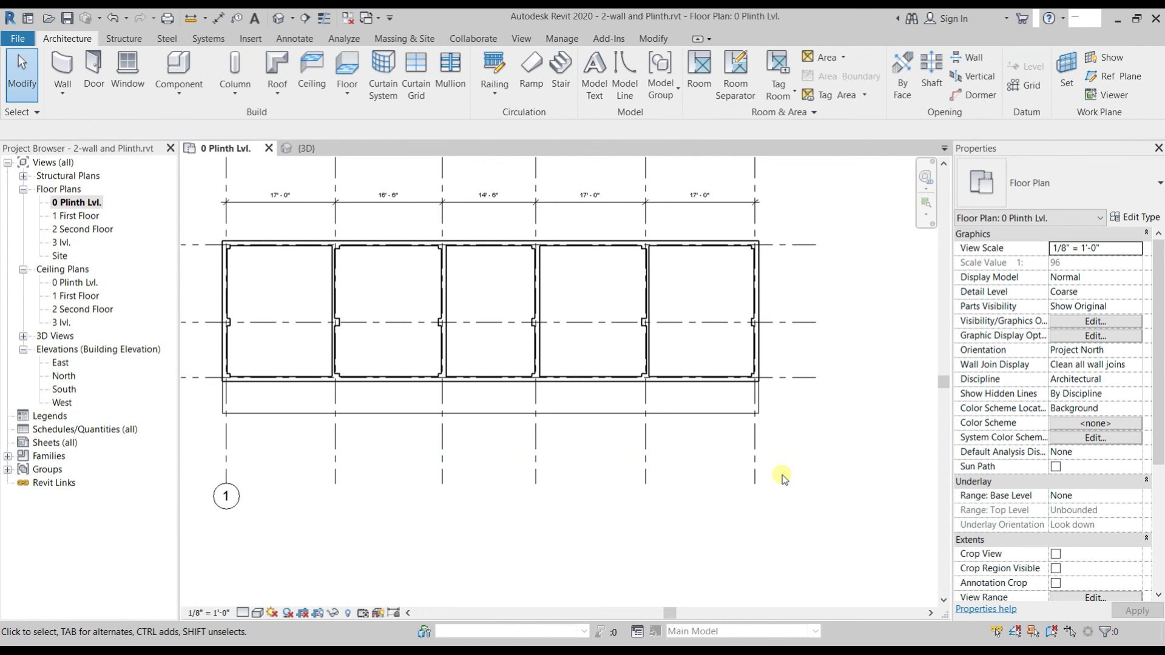
pyautogui.click(301, 148)
pyautogui.moveTo(609, 310)
pyautogui.keyDown('shift'); pyautogui.mouseDown(button='middle')
pyautogui.moveTo(536, 494)
pyautogui.moveTo(660, 484)
pyautogui.moveTo(494, 494)
pyautogui.mouseUp(button='middle'); pyautogui.keyUp('shift')
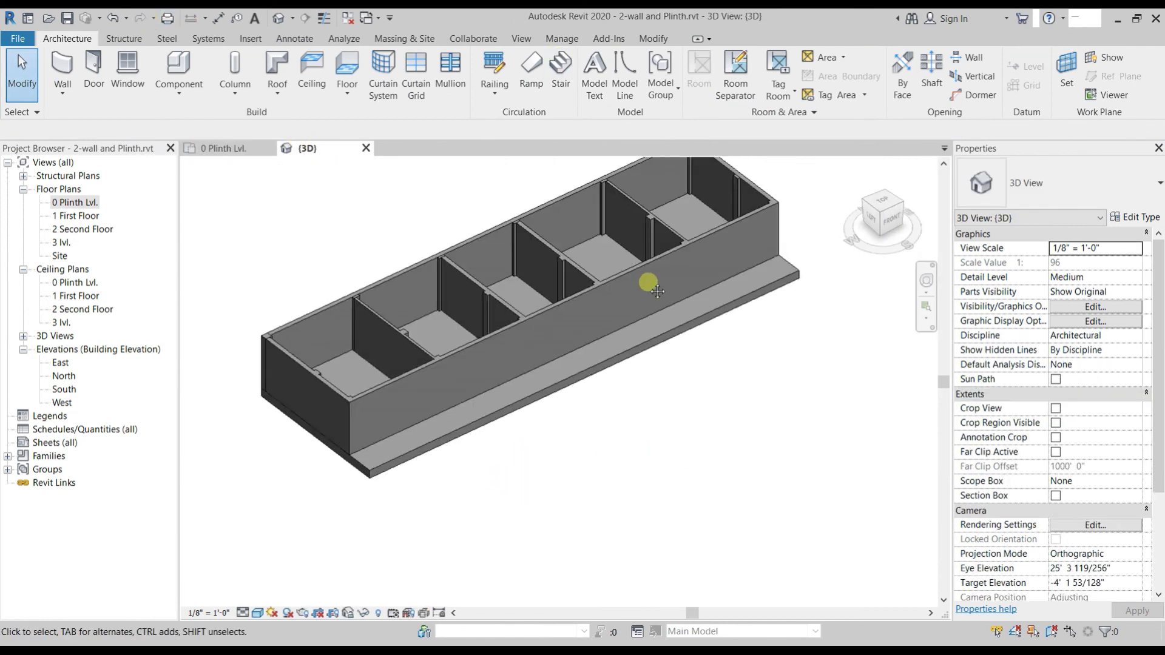
pyautogui.keyDown('shift'); pyautogui.moveTo(627, 291); pyautogui.dragTo(657, 378, button='middle'); pyautogui.keyUp('shift')
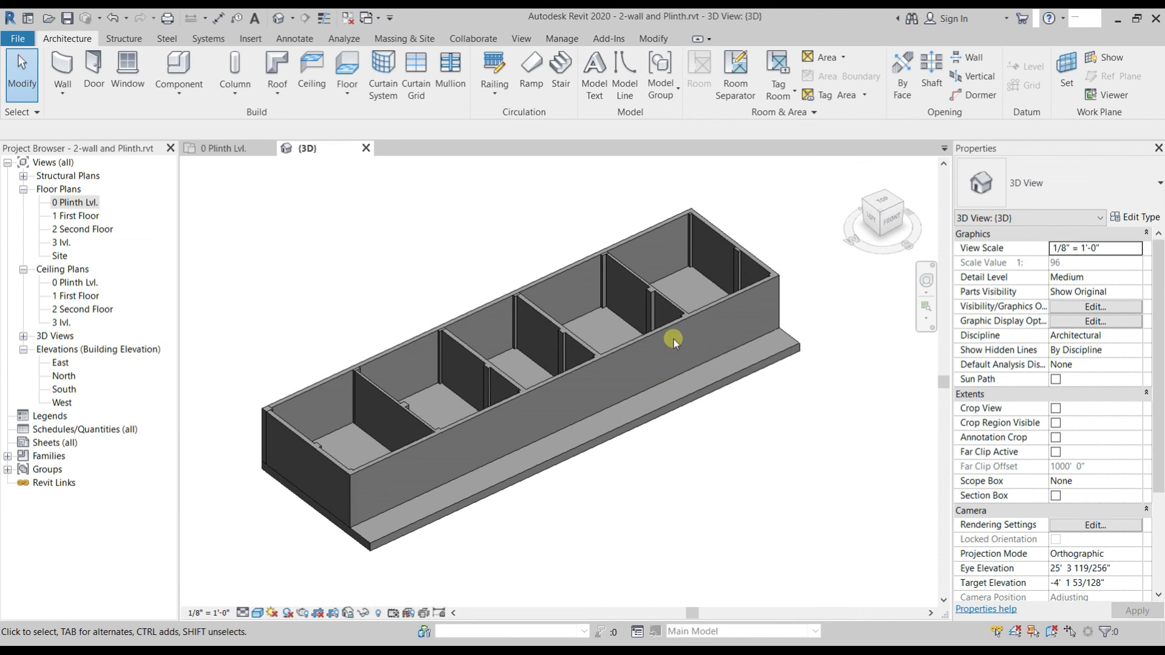